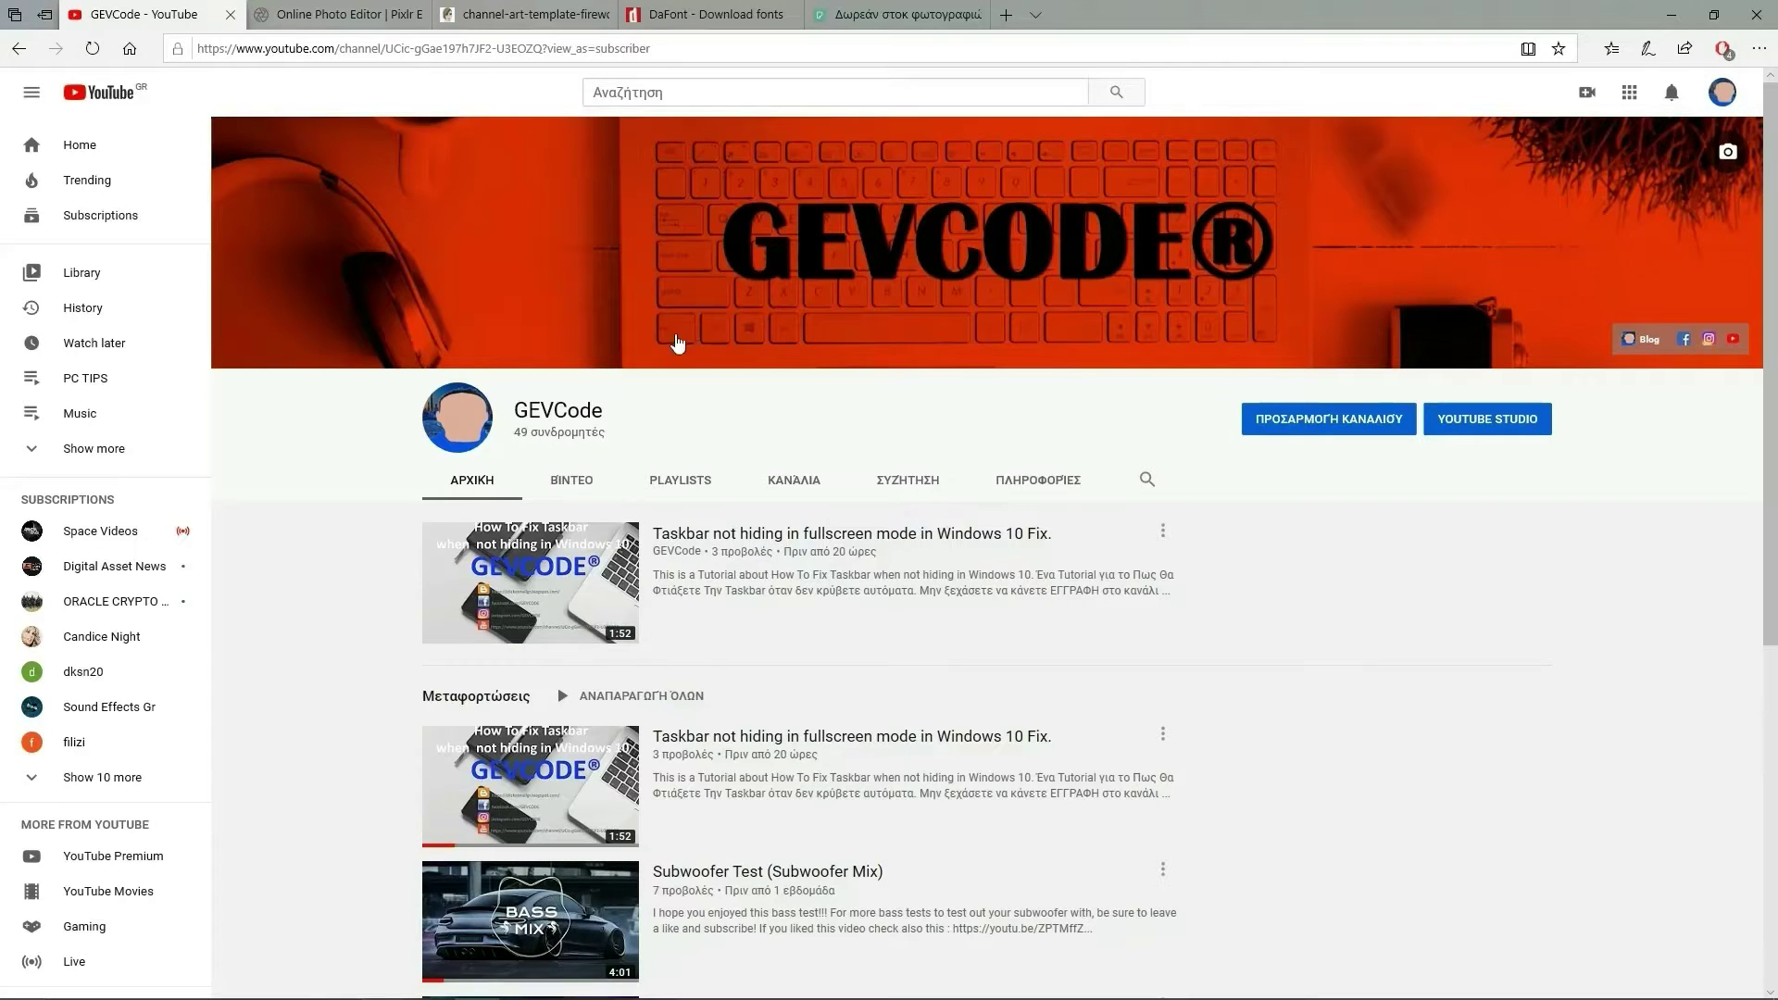
Step: Switch to the Pixlr Editor and create a new transparent image of 2560 x 1440 pixels
left_click(355, 20)
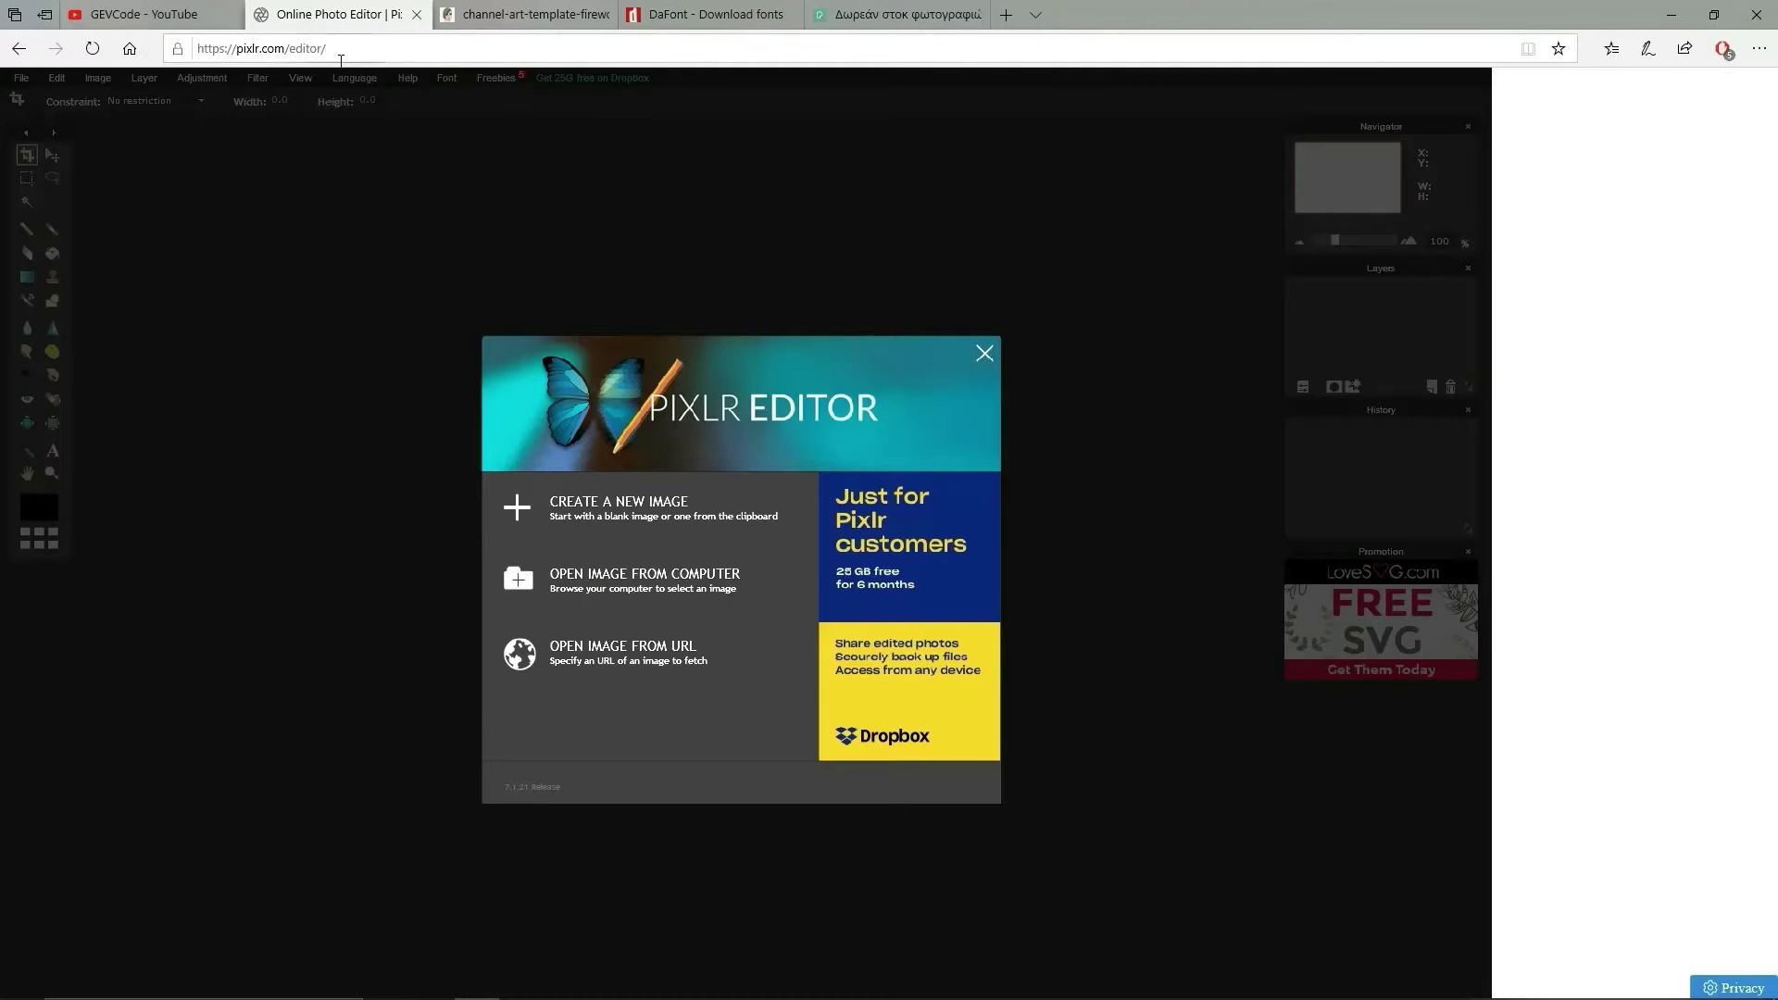
left_click(580, 504)
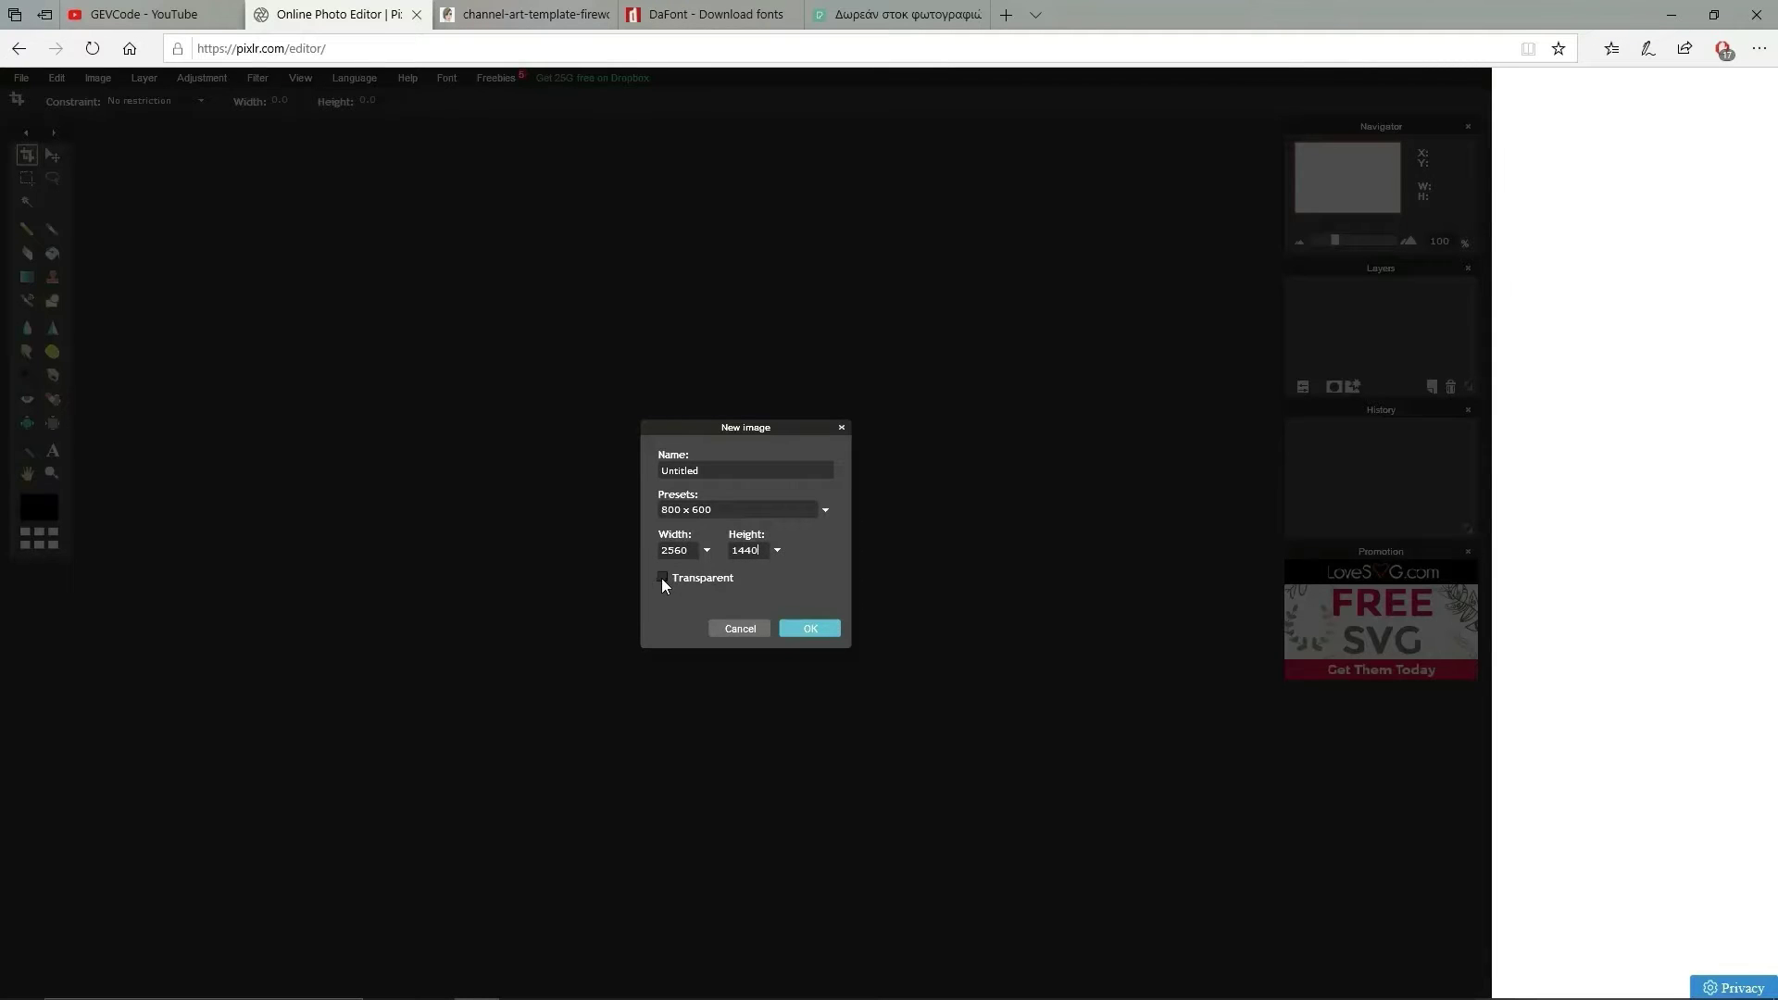
left_click(795, 628)
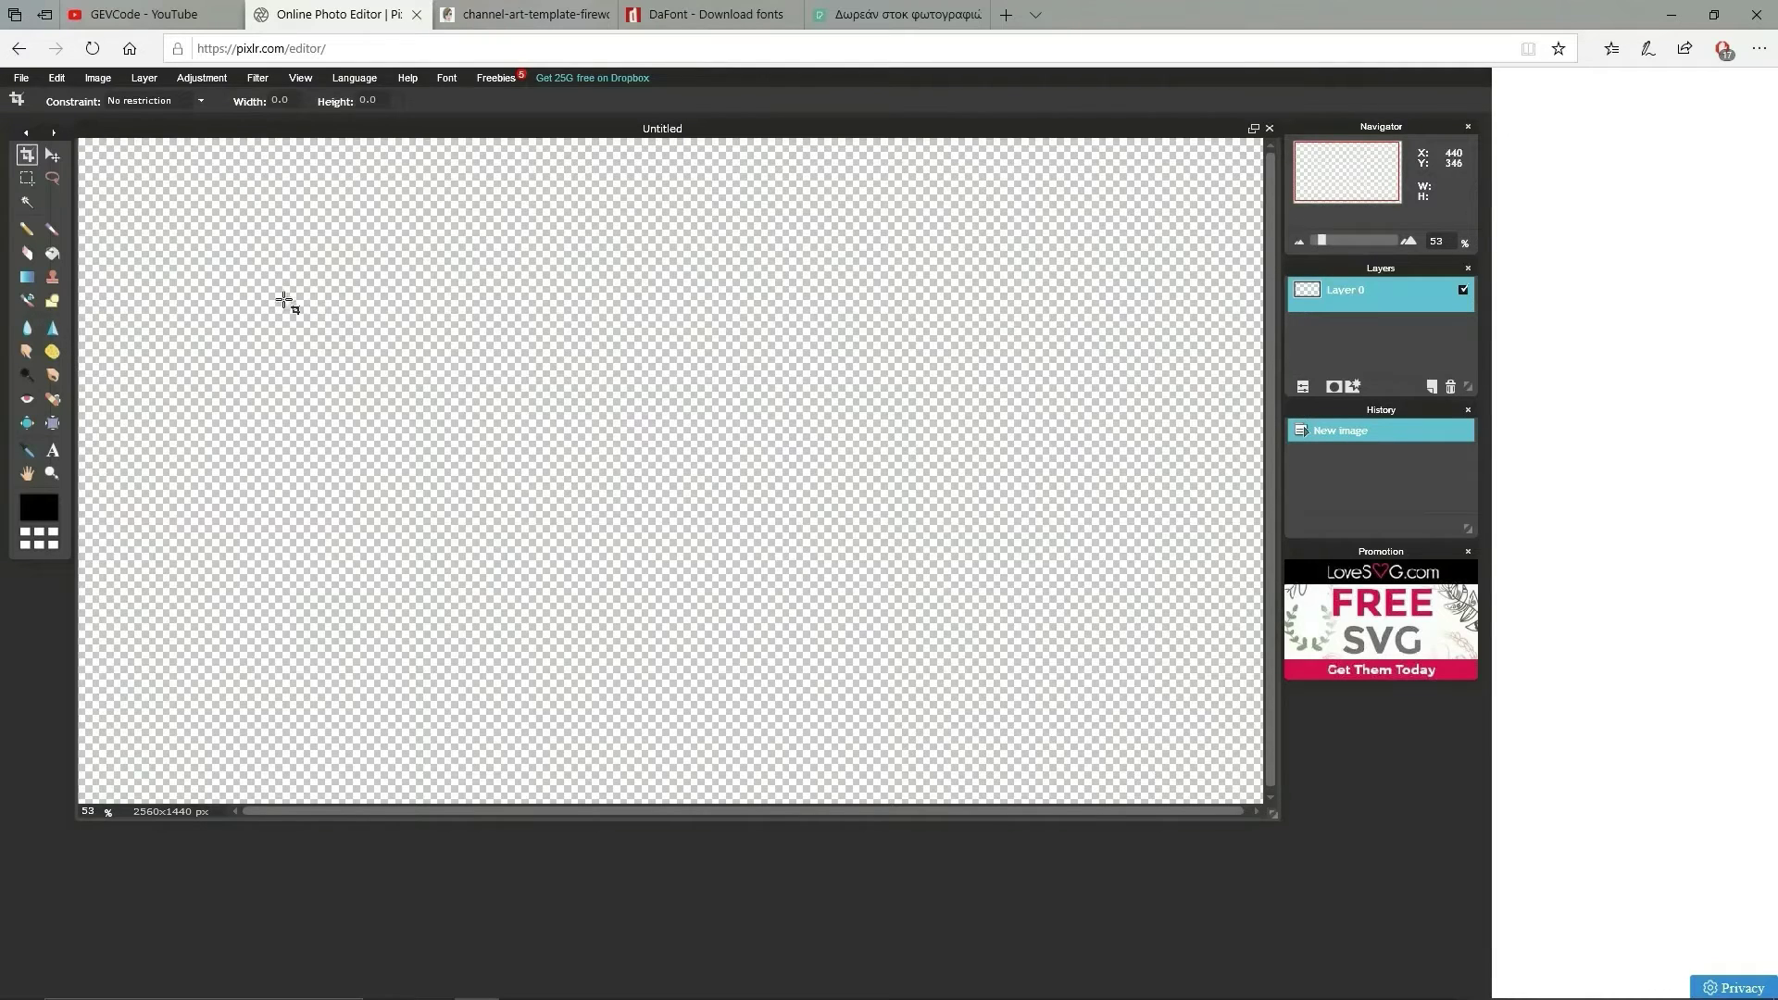
Step: Save the channel art template picture to the Pictures folder as channel-art-template-fireworks.png
left_click(483, 21)
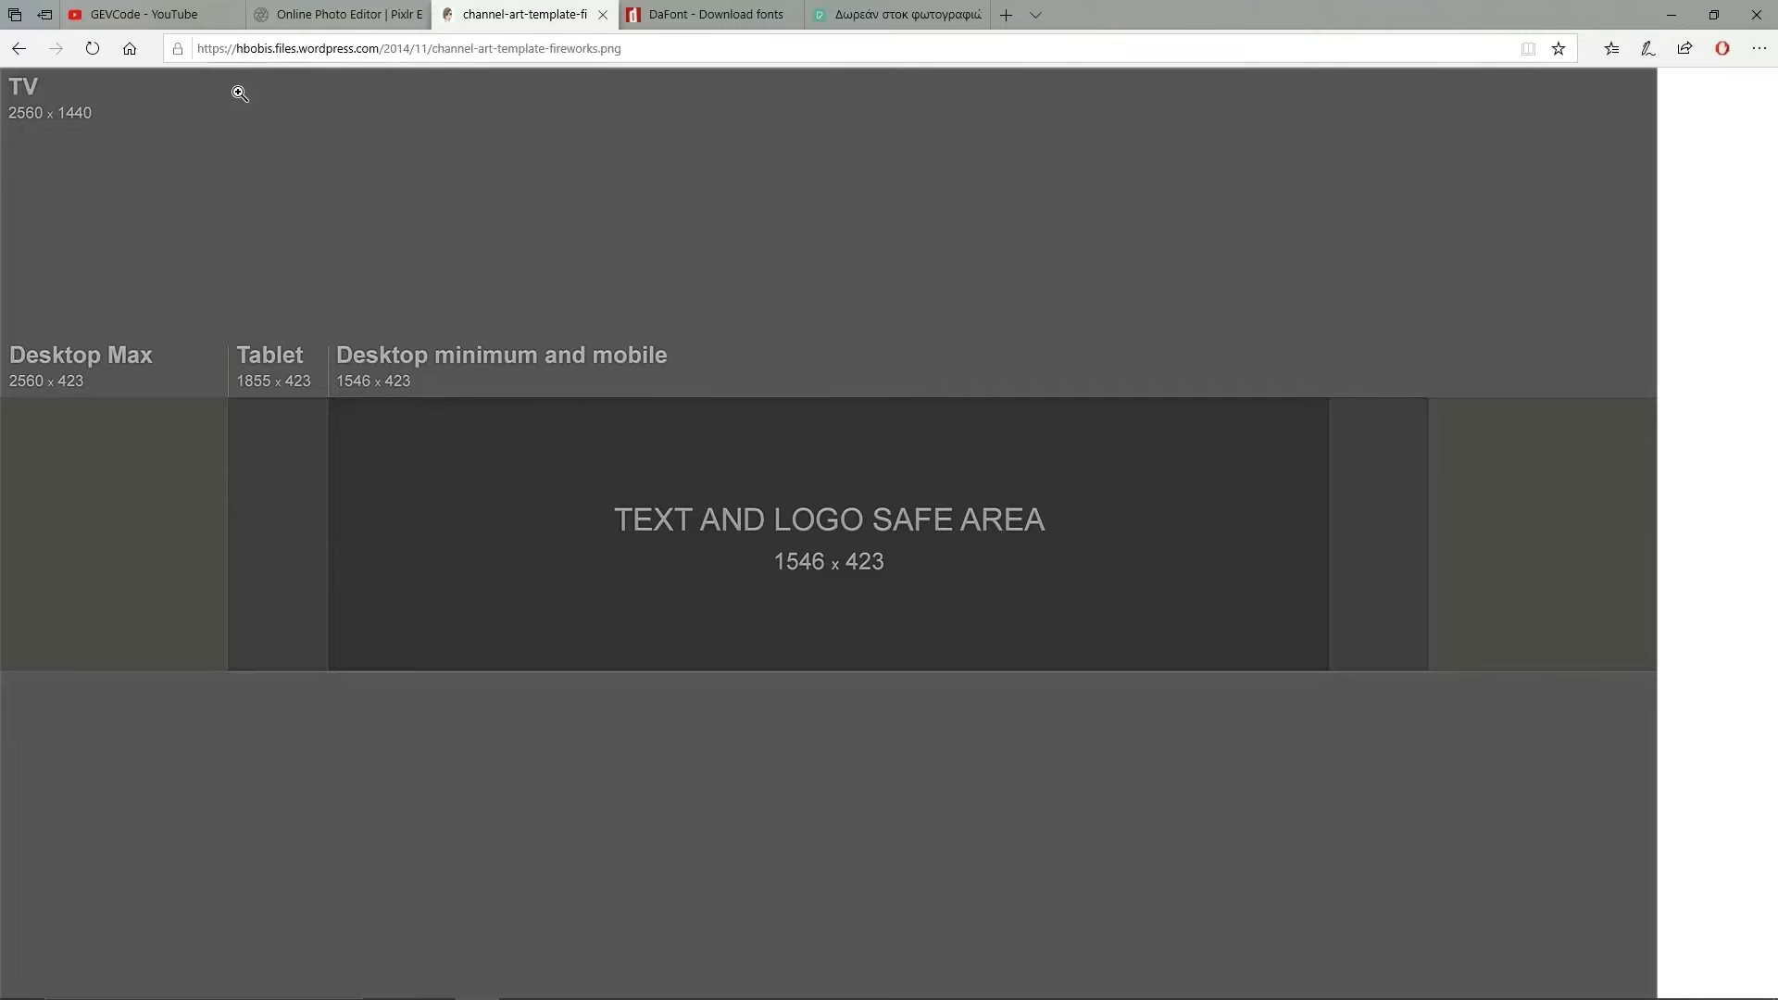
right_click(690, 472)
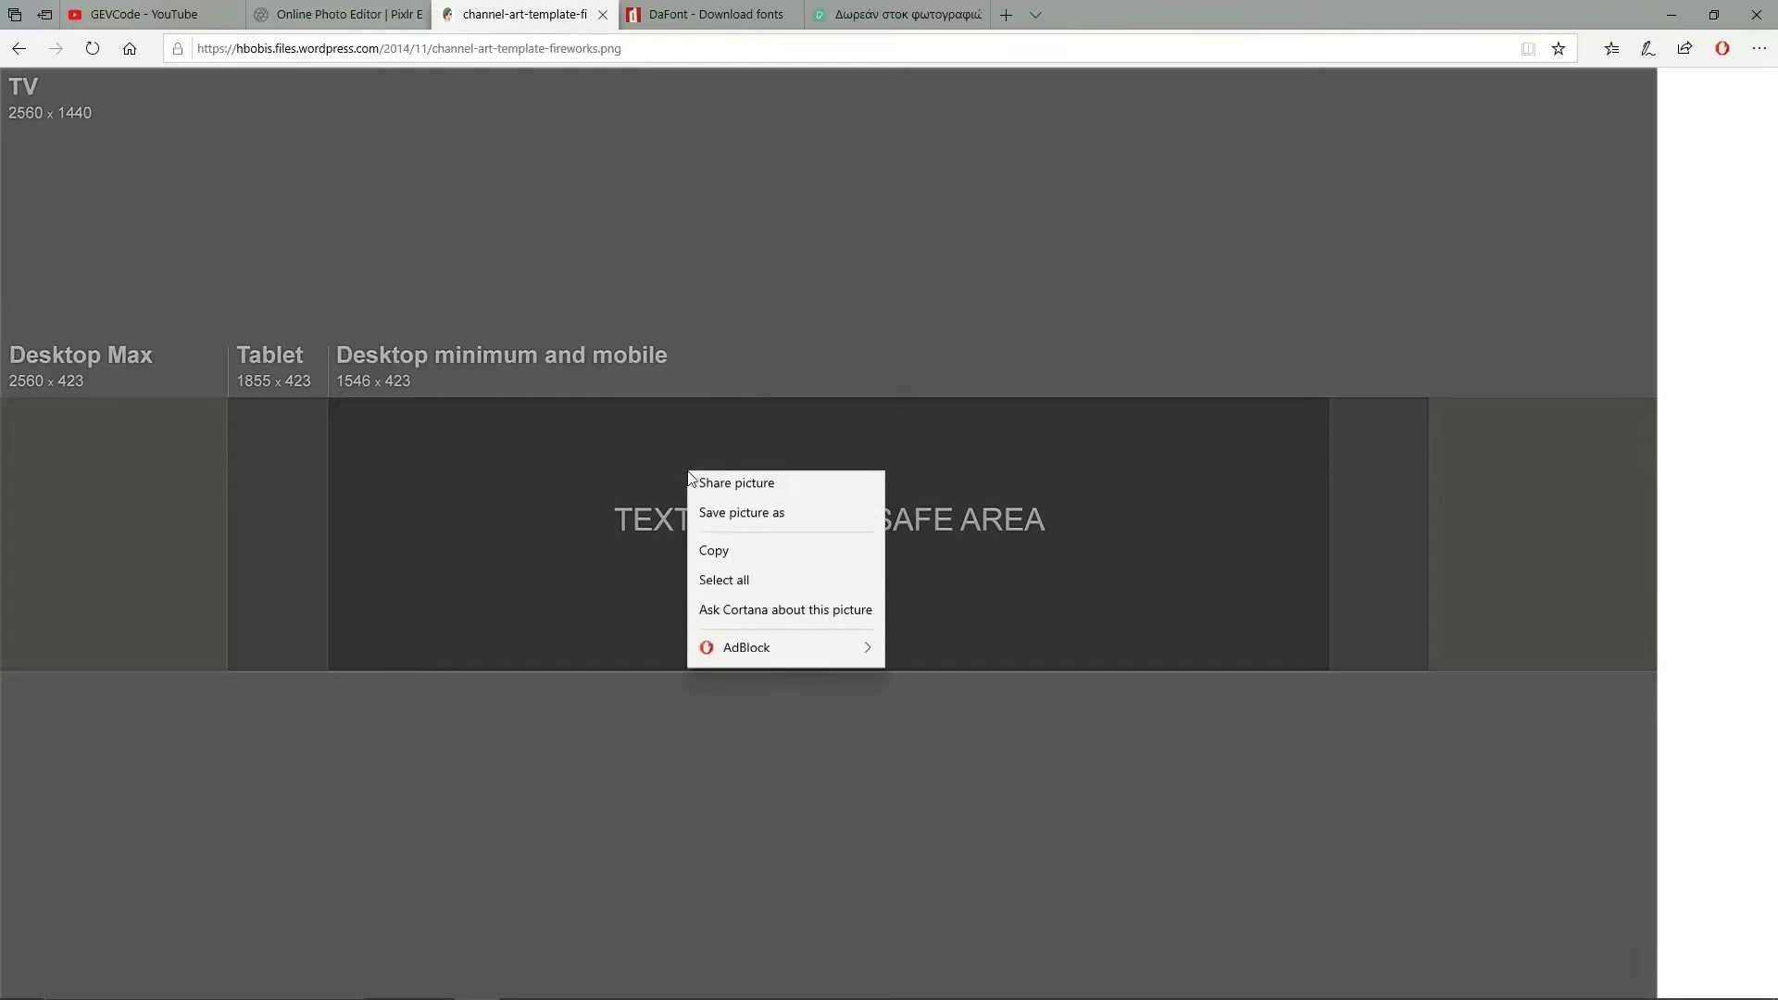
left_click(741, 517)
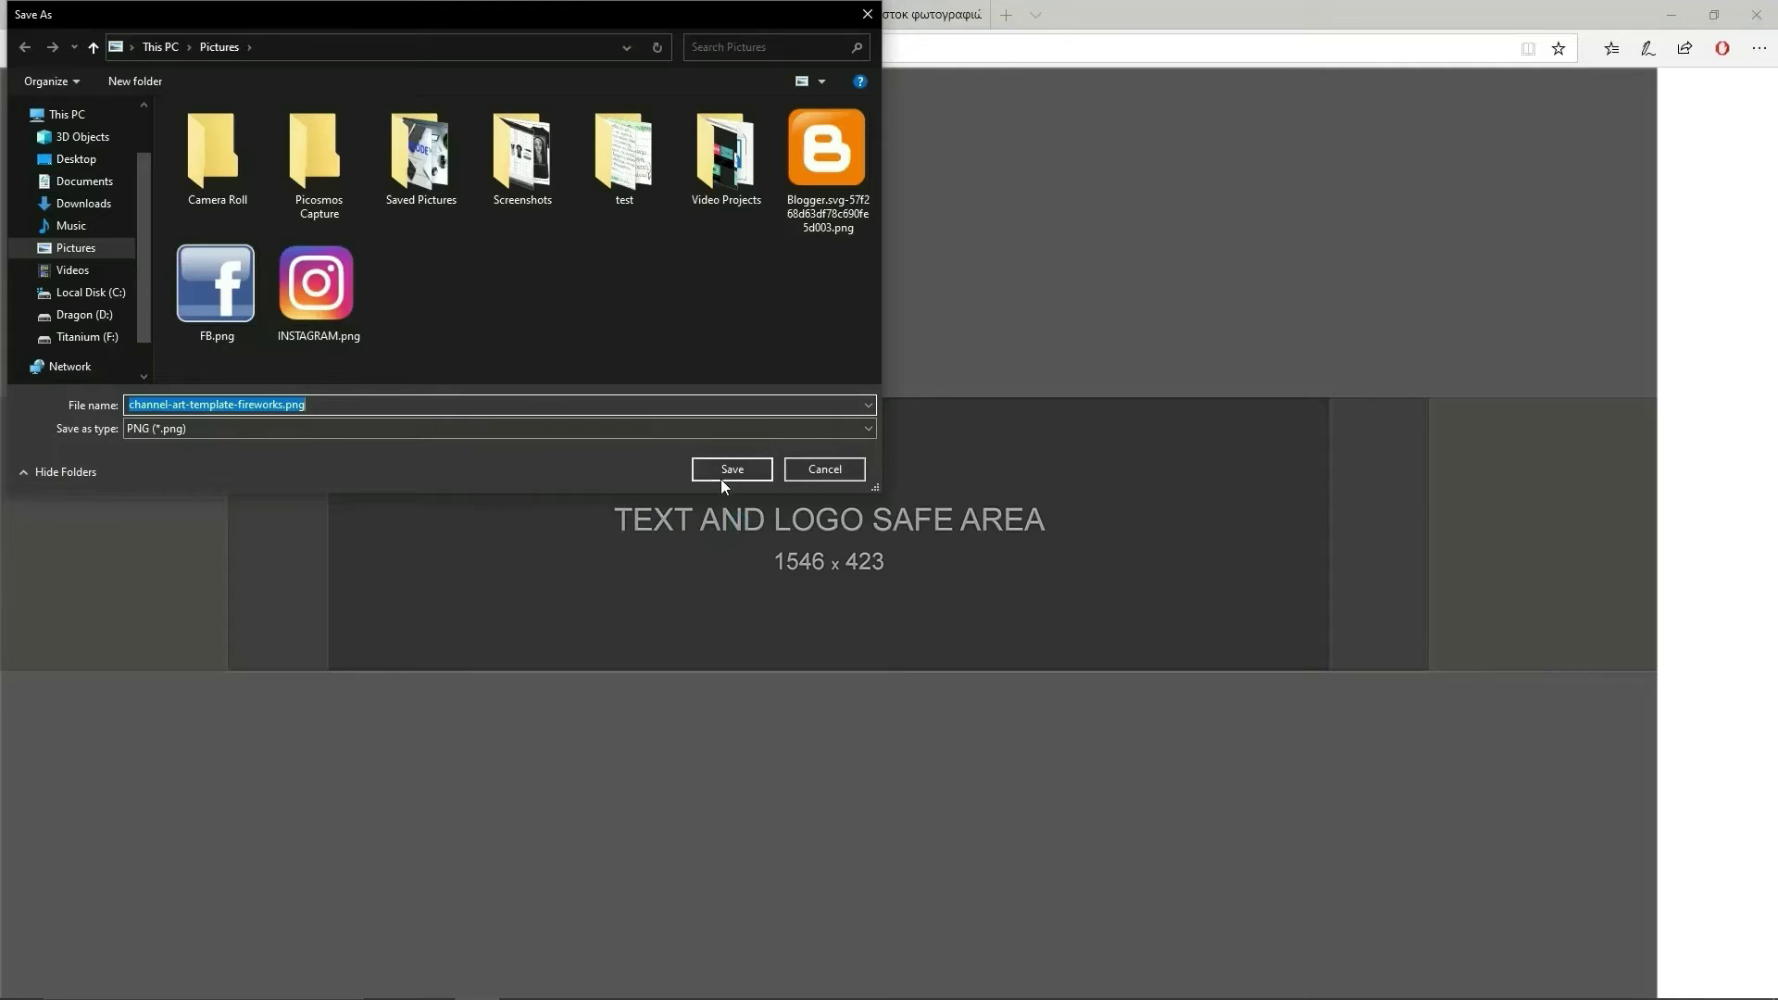
left_click(723, 478)
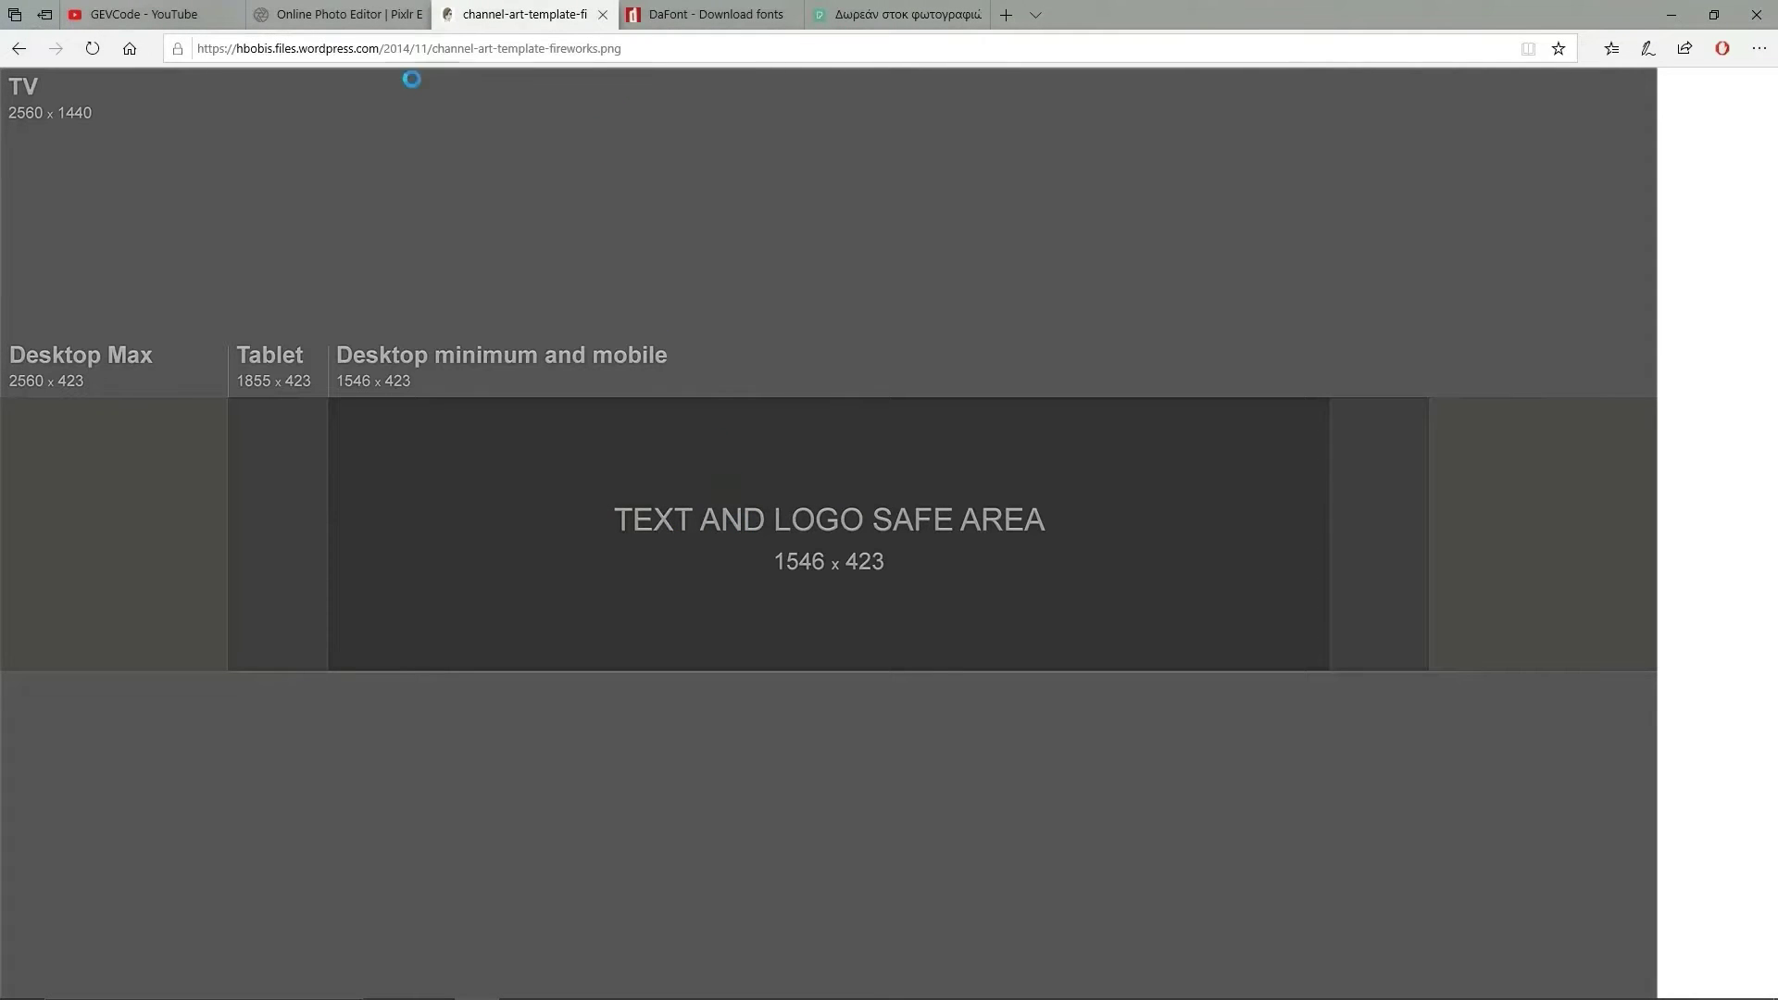
Step: Return to the Pixlr Editor and open channel-art-template-fireworks.png as a new layer in the untitled image
left_click(338, 14)
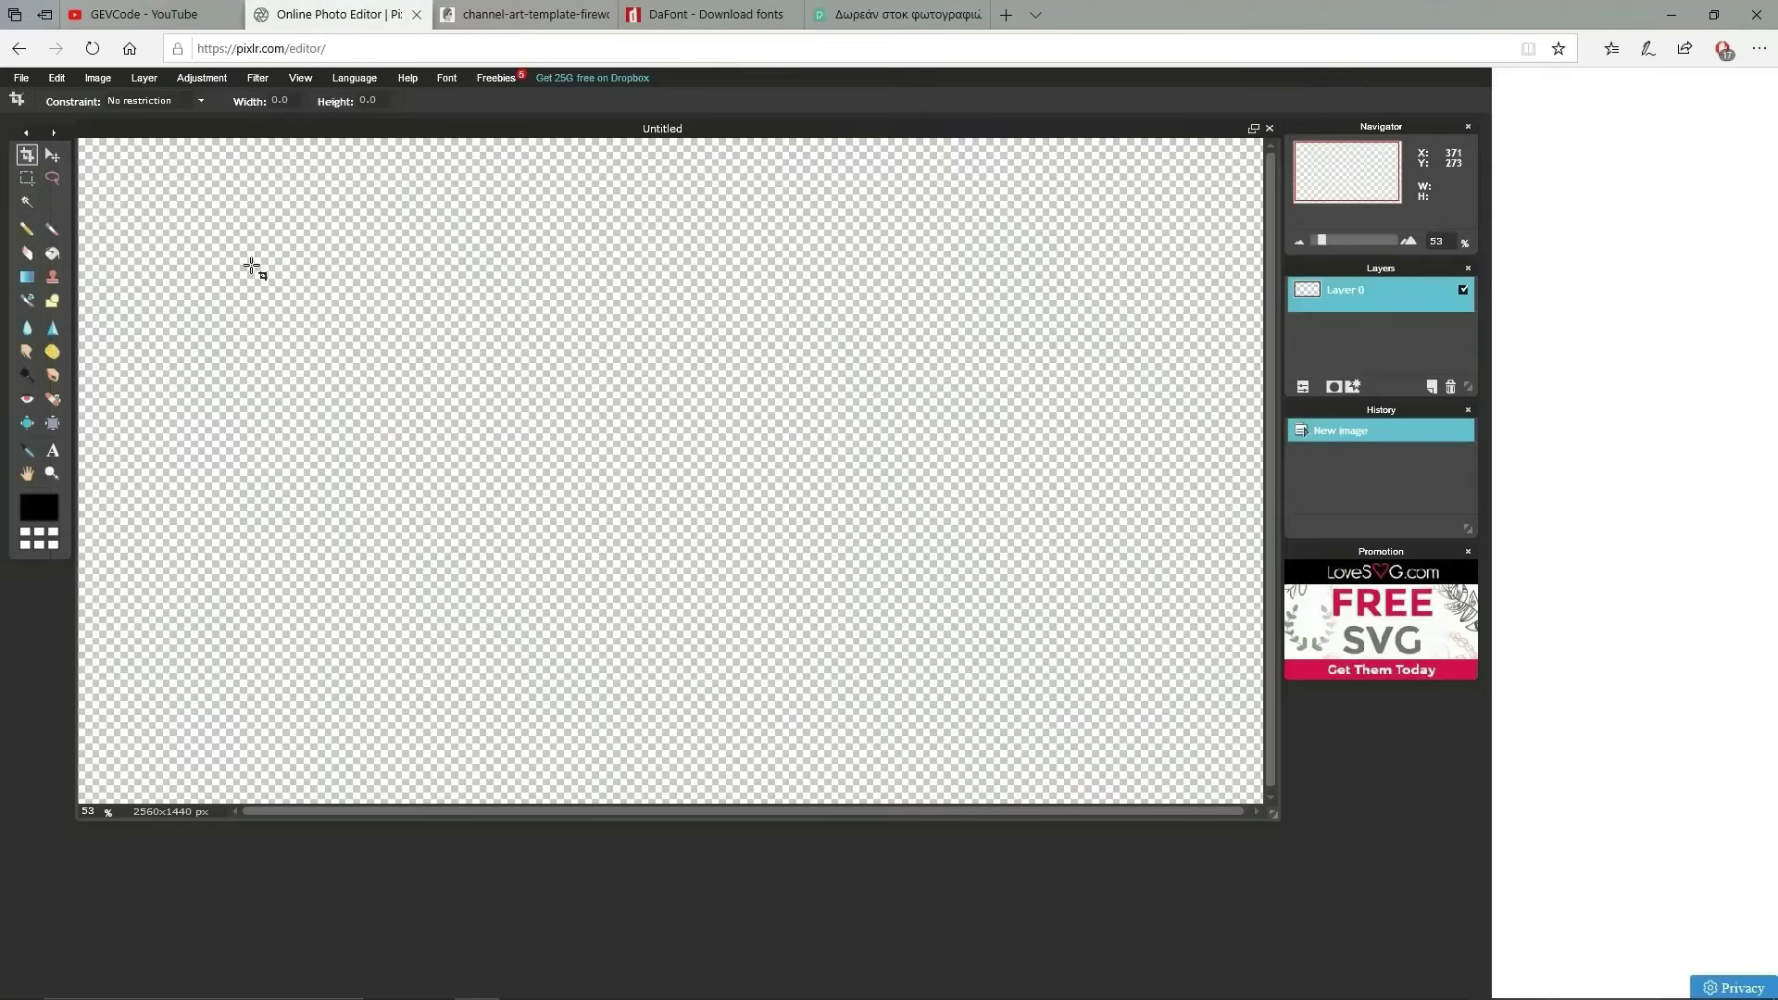
left_click(150, 79)
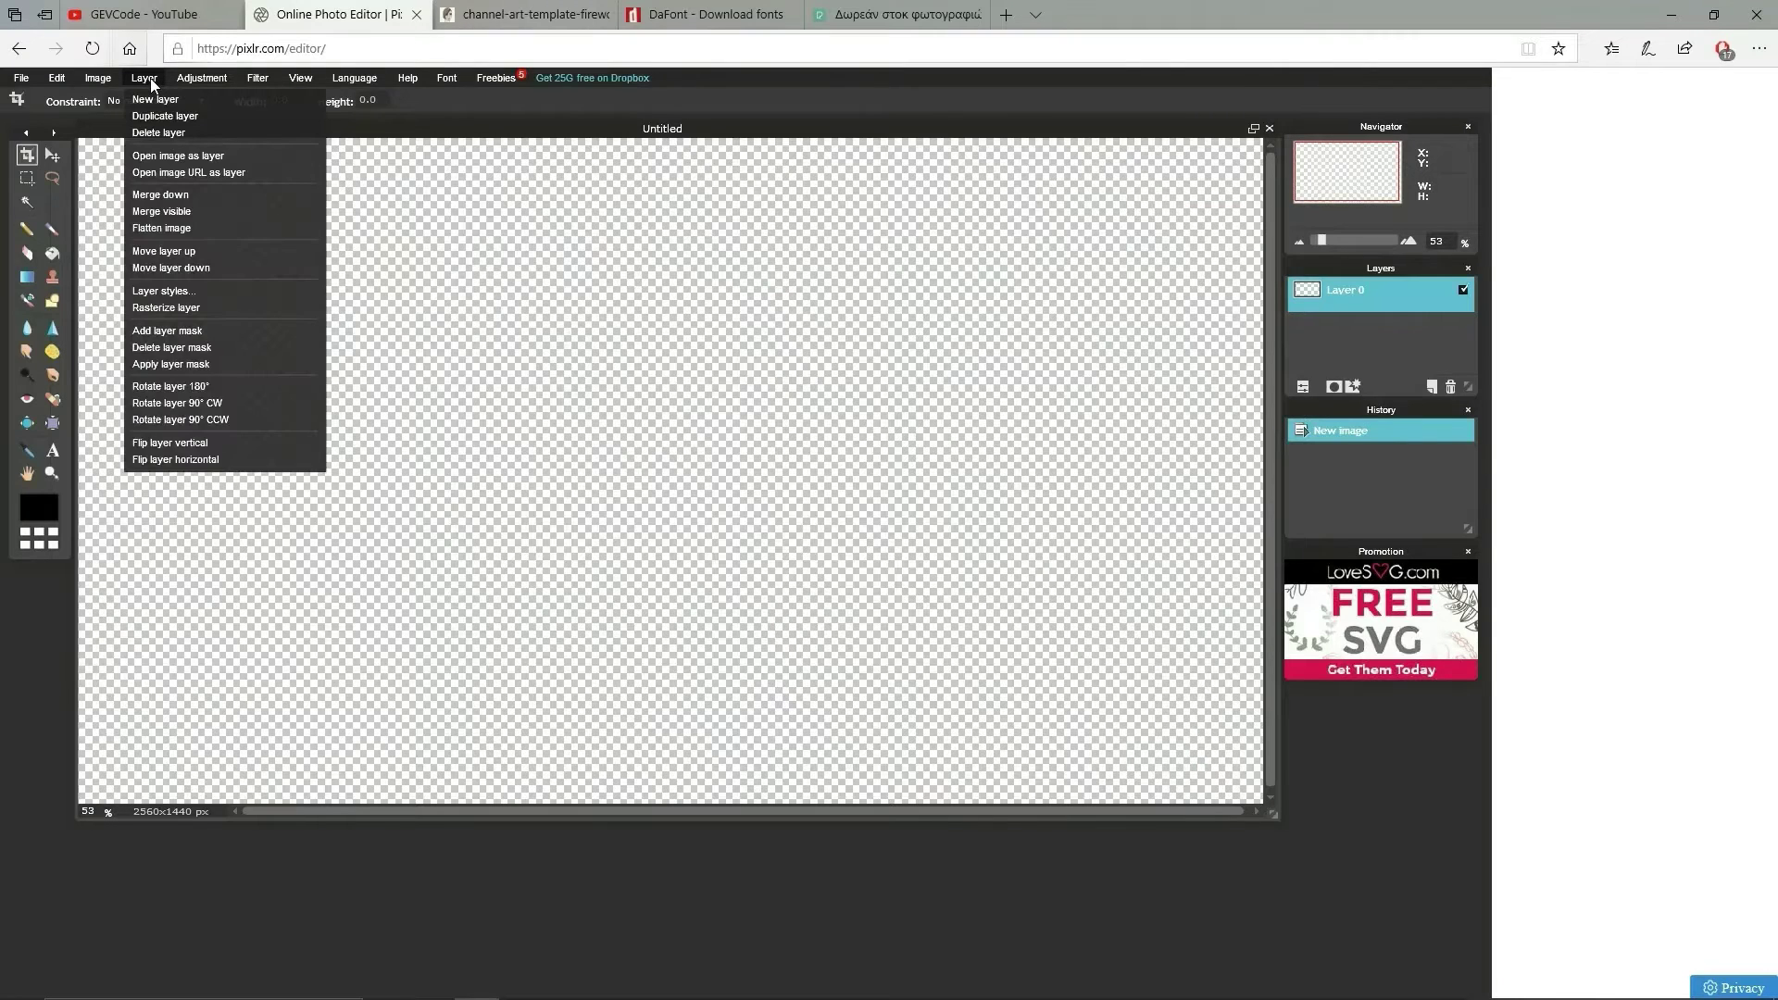
left_click(171, 159)
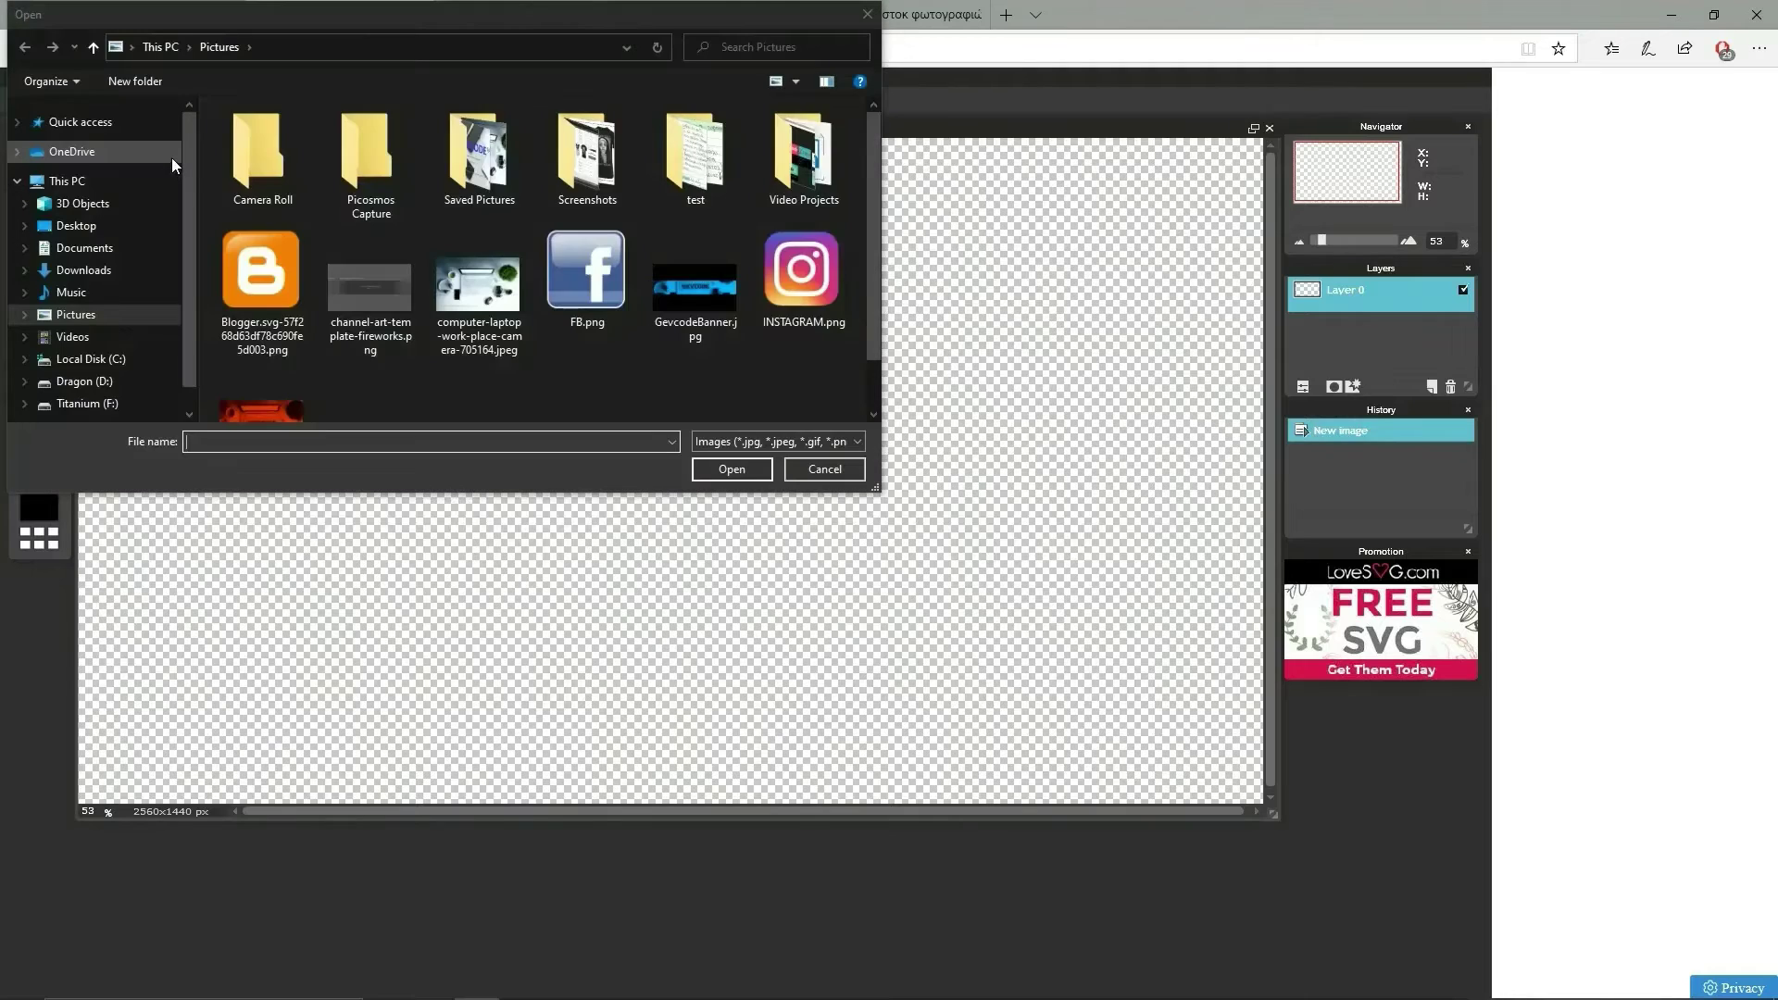
left_click(364, 280)
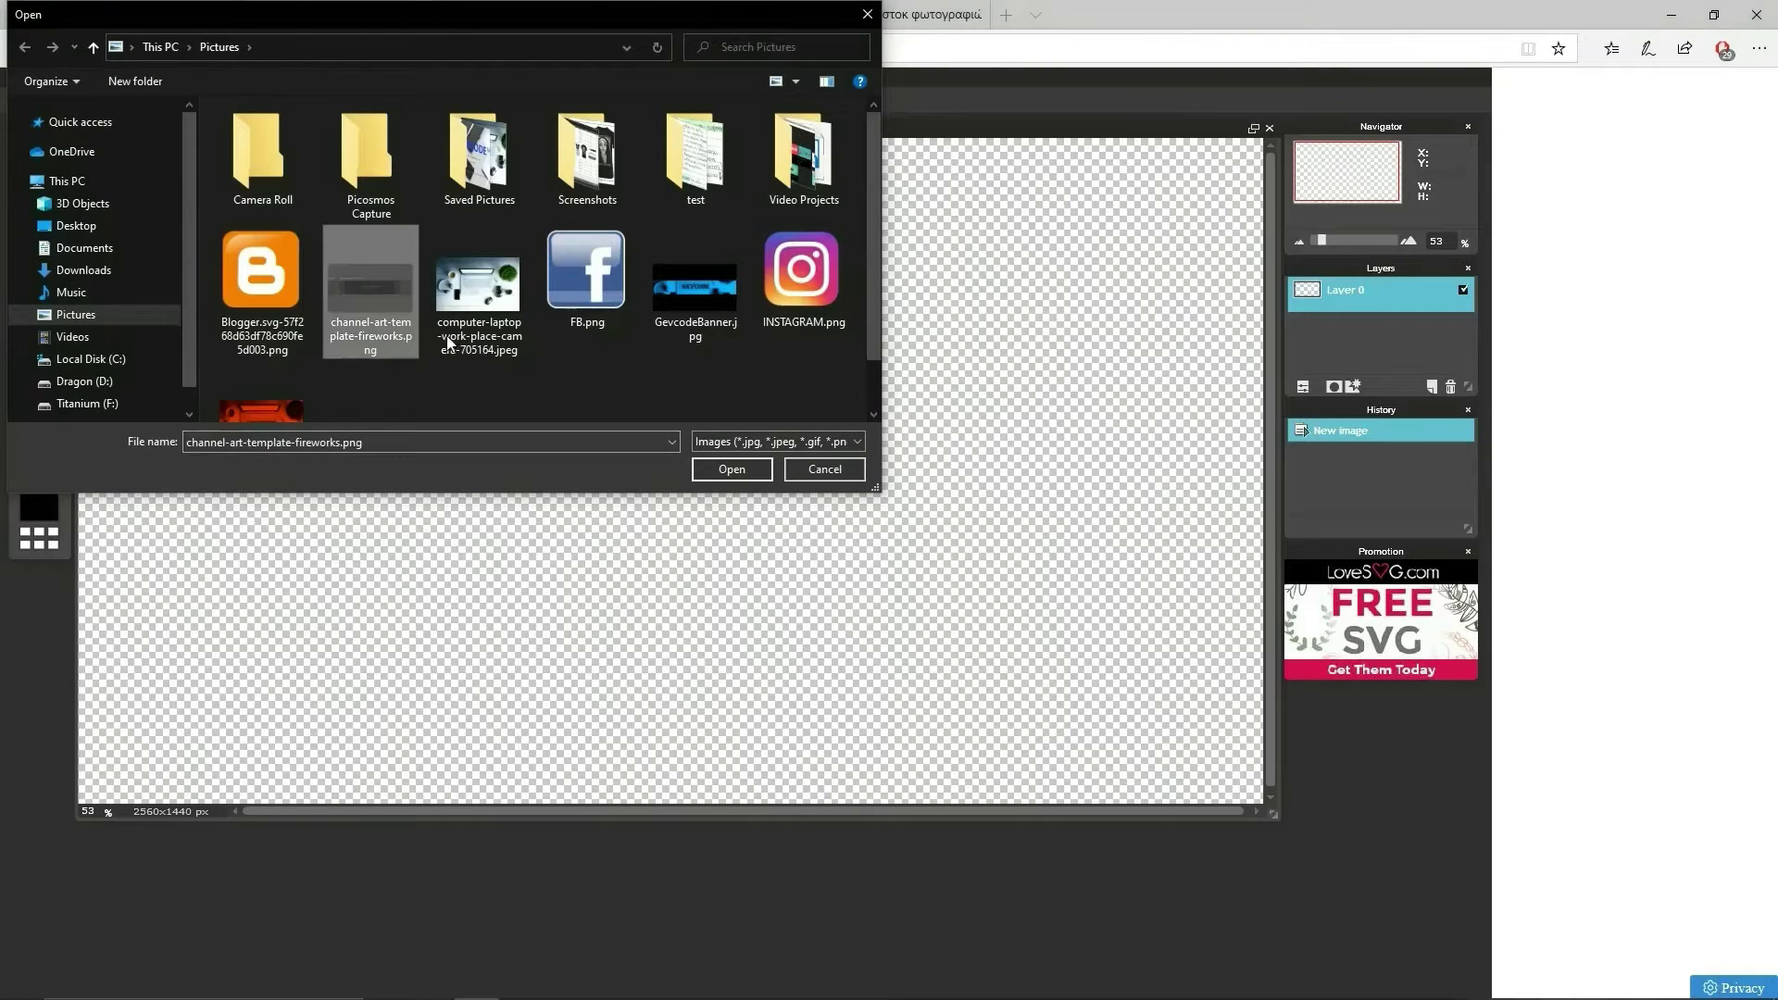
left_click(729, 474)
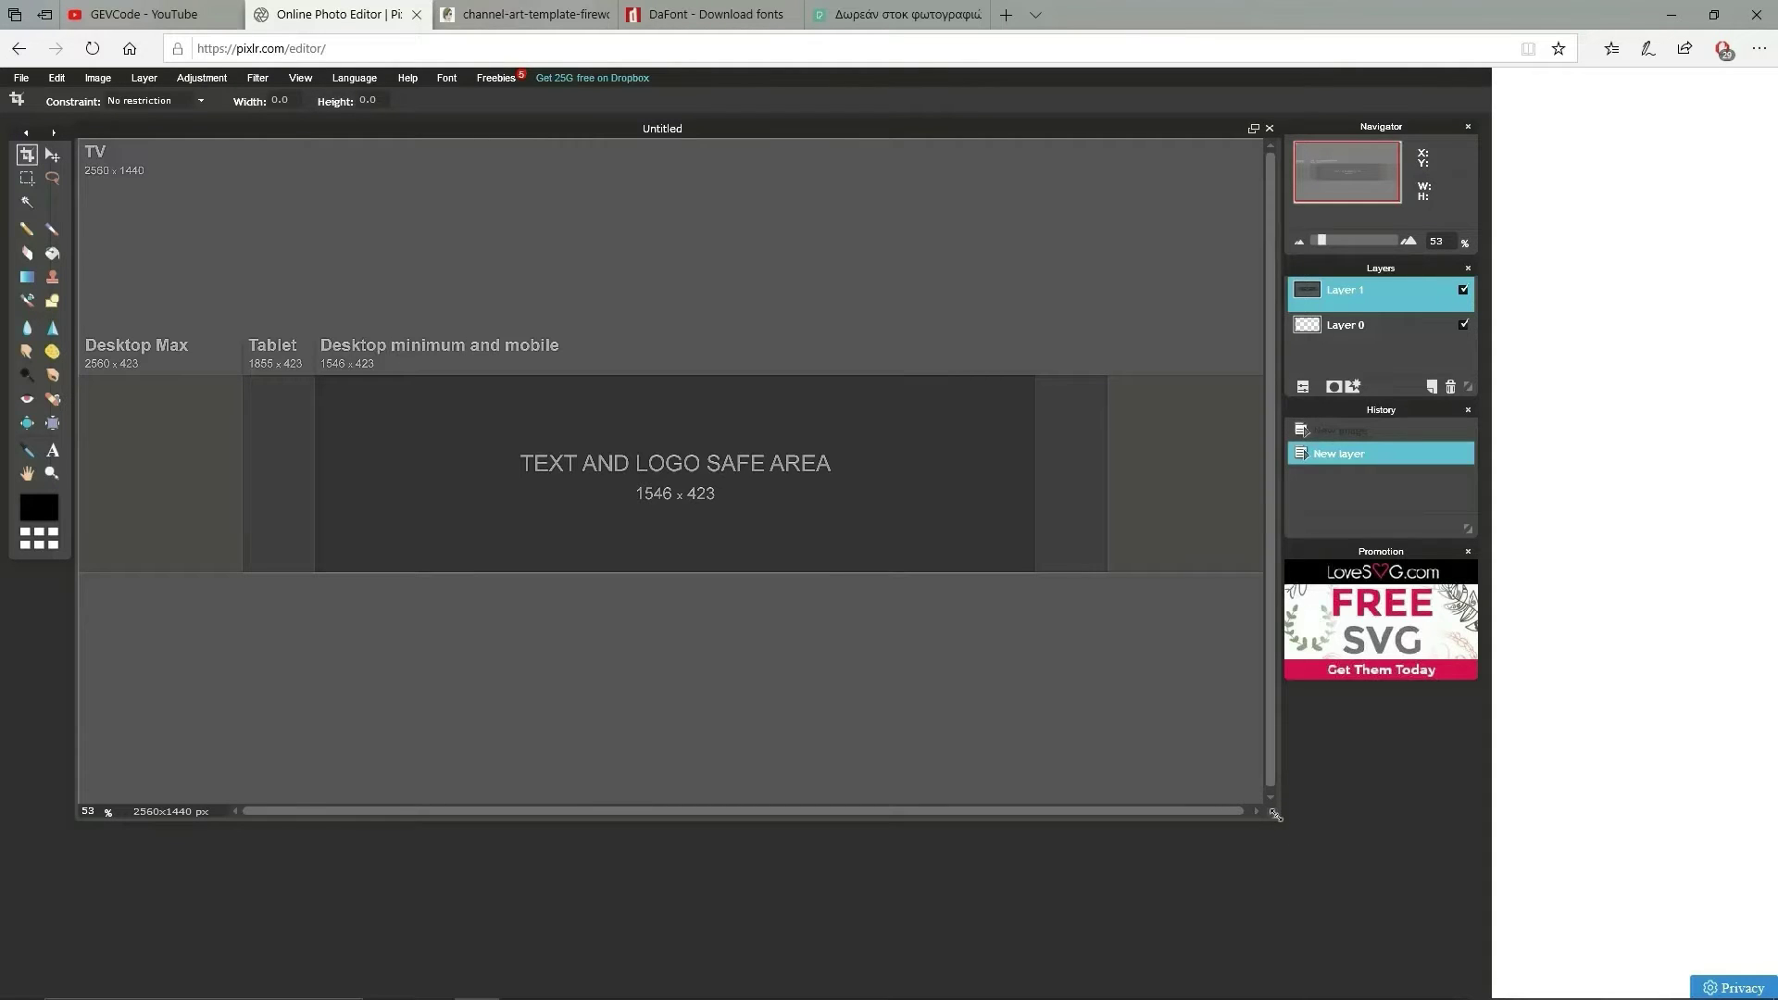
Step: Add a new layer and draw full-width filled black rectangles covering the template areas above and below the middle desktop band
key("ctrl+0")
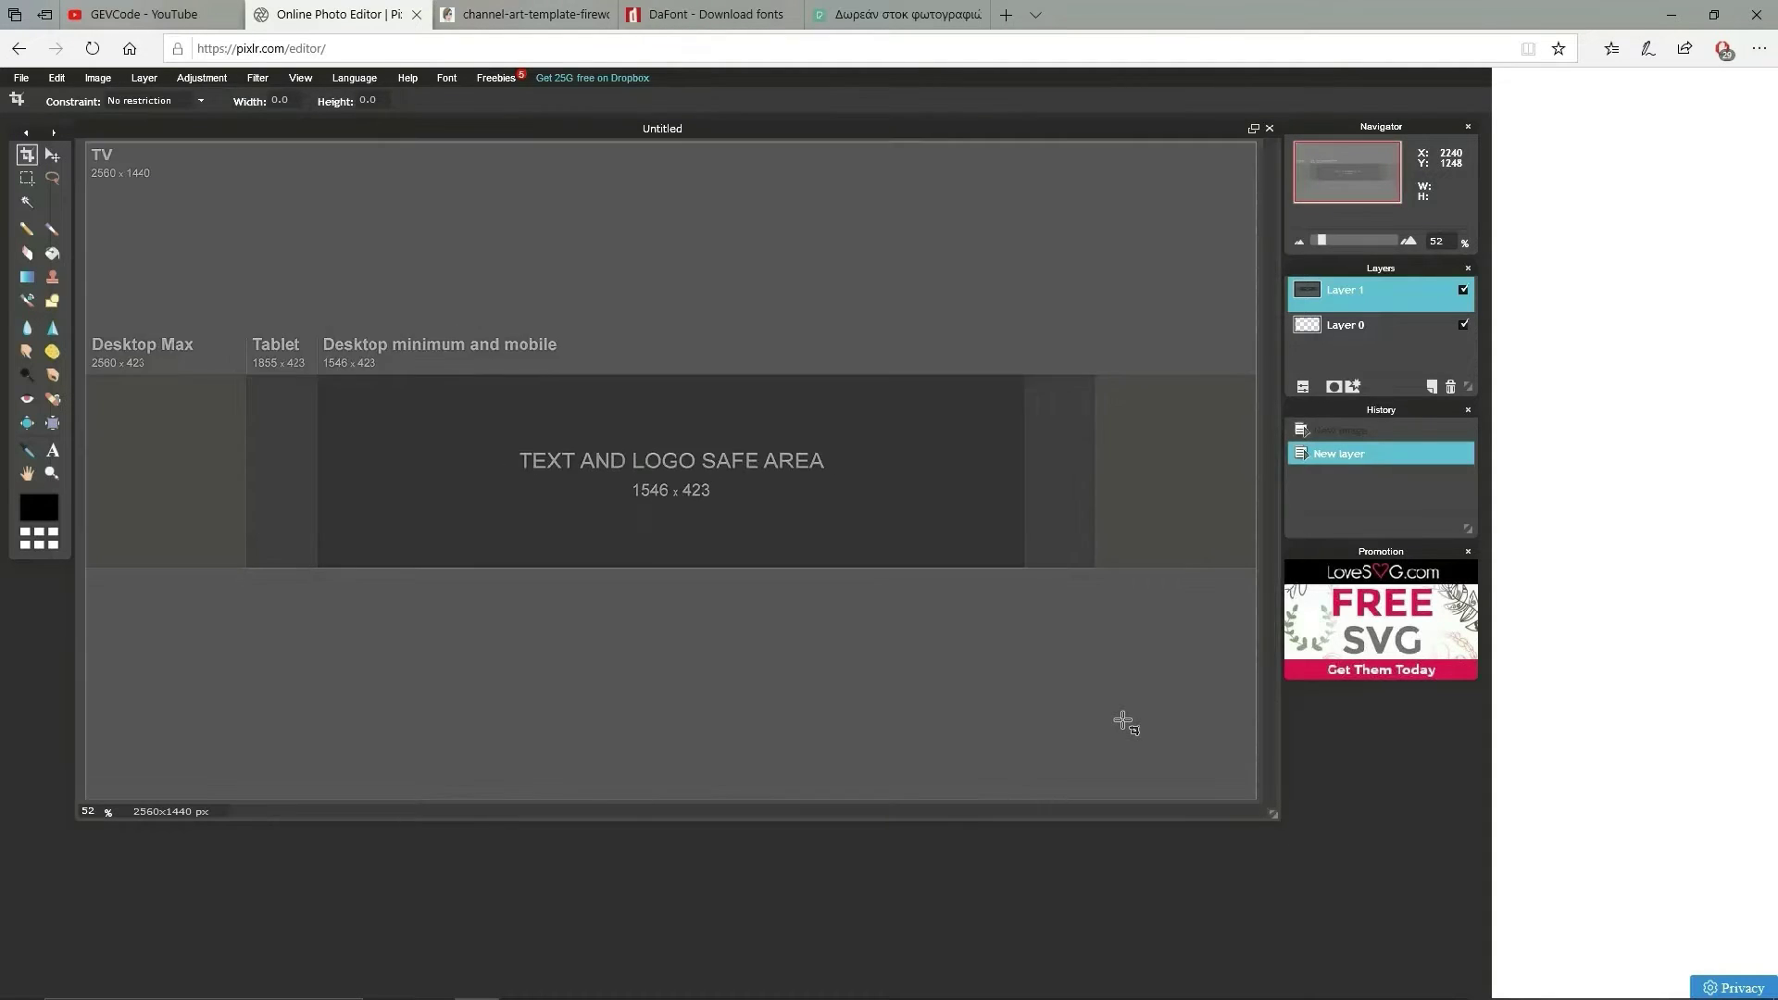
scroll(1125, 723, "down", 1)
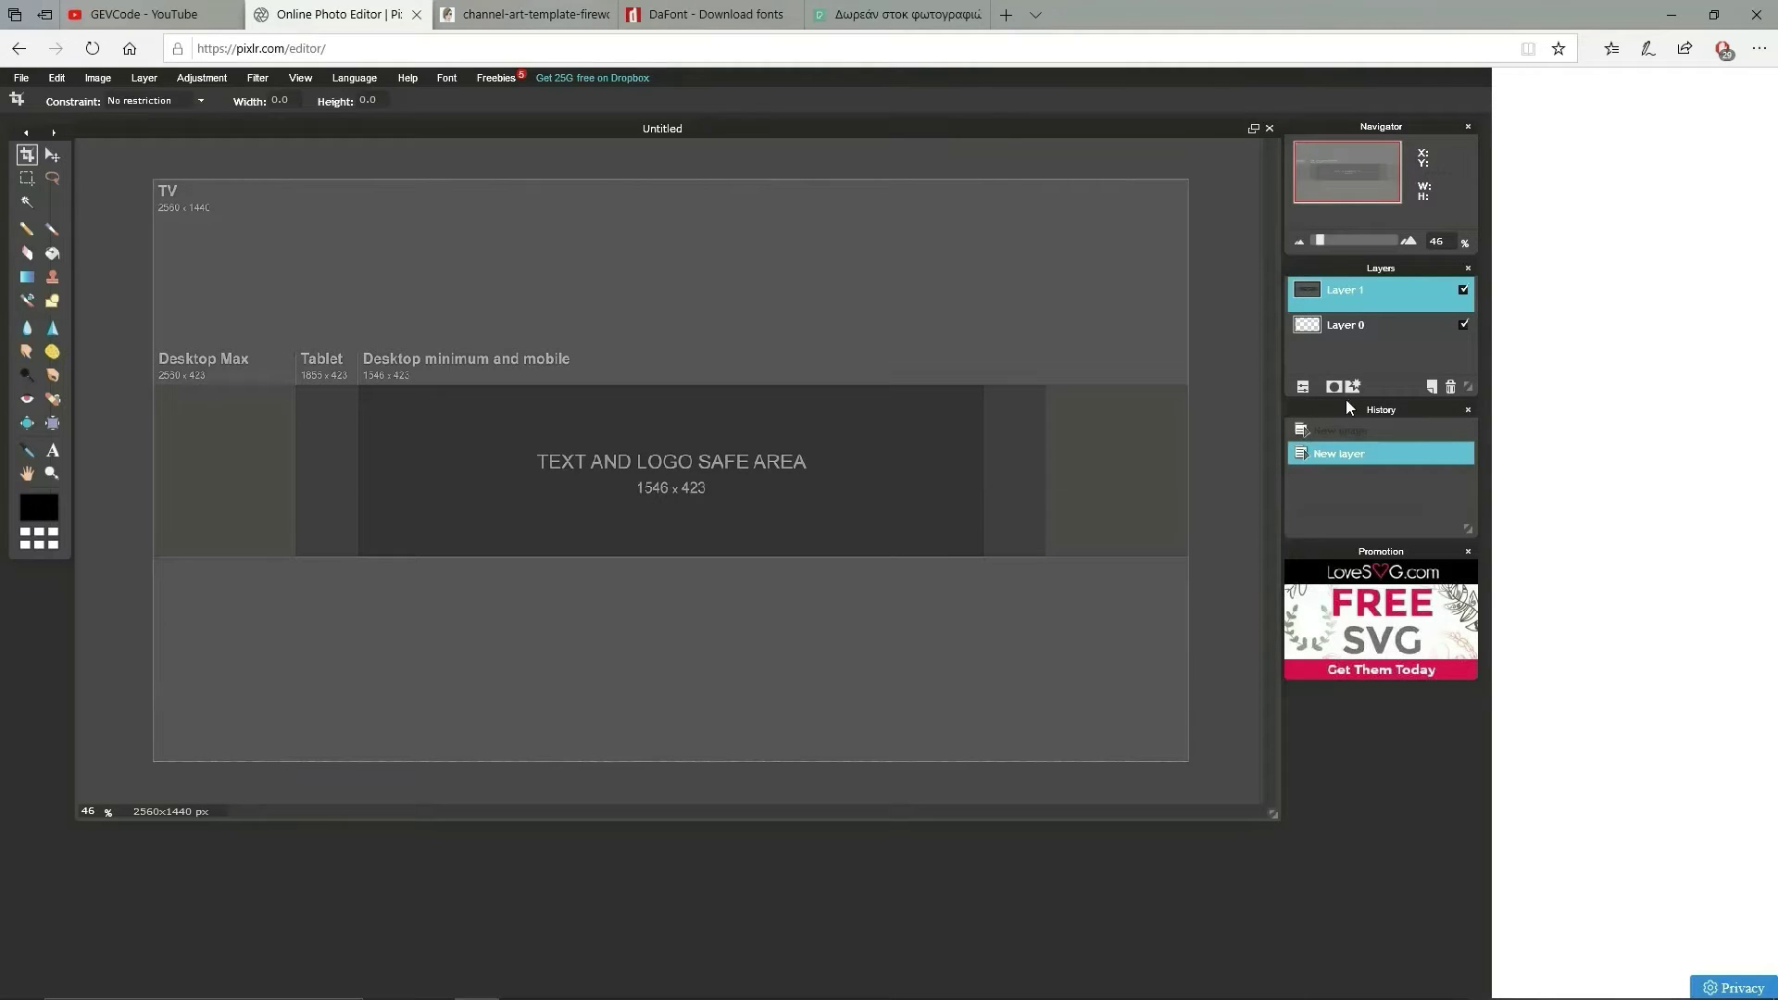
left_click(1429, 387)
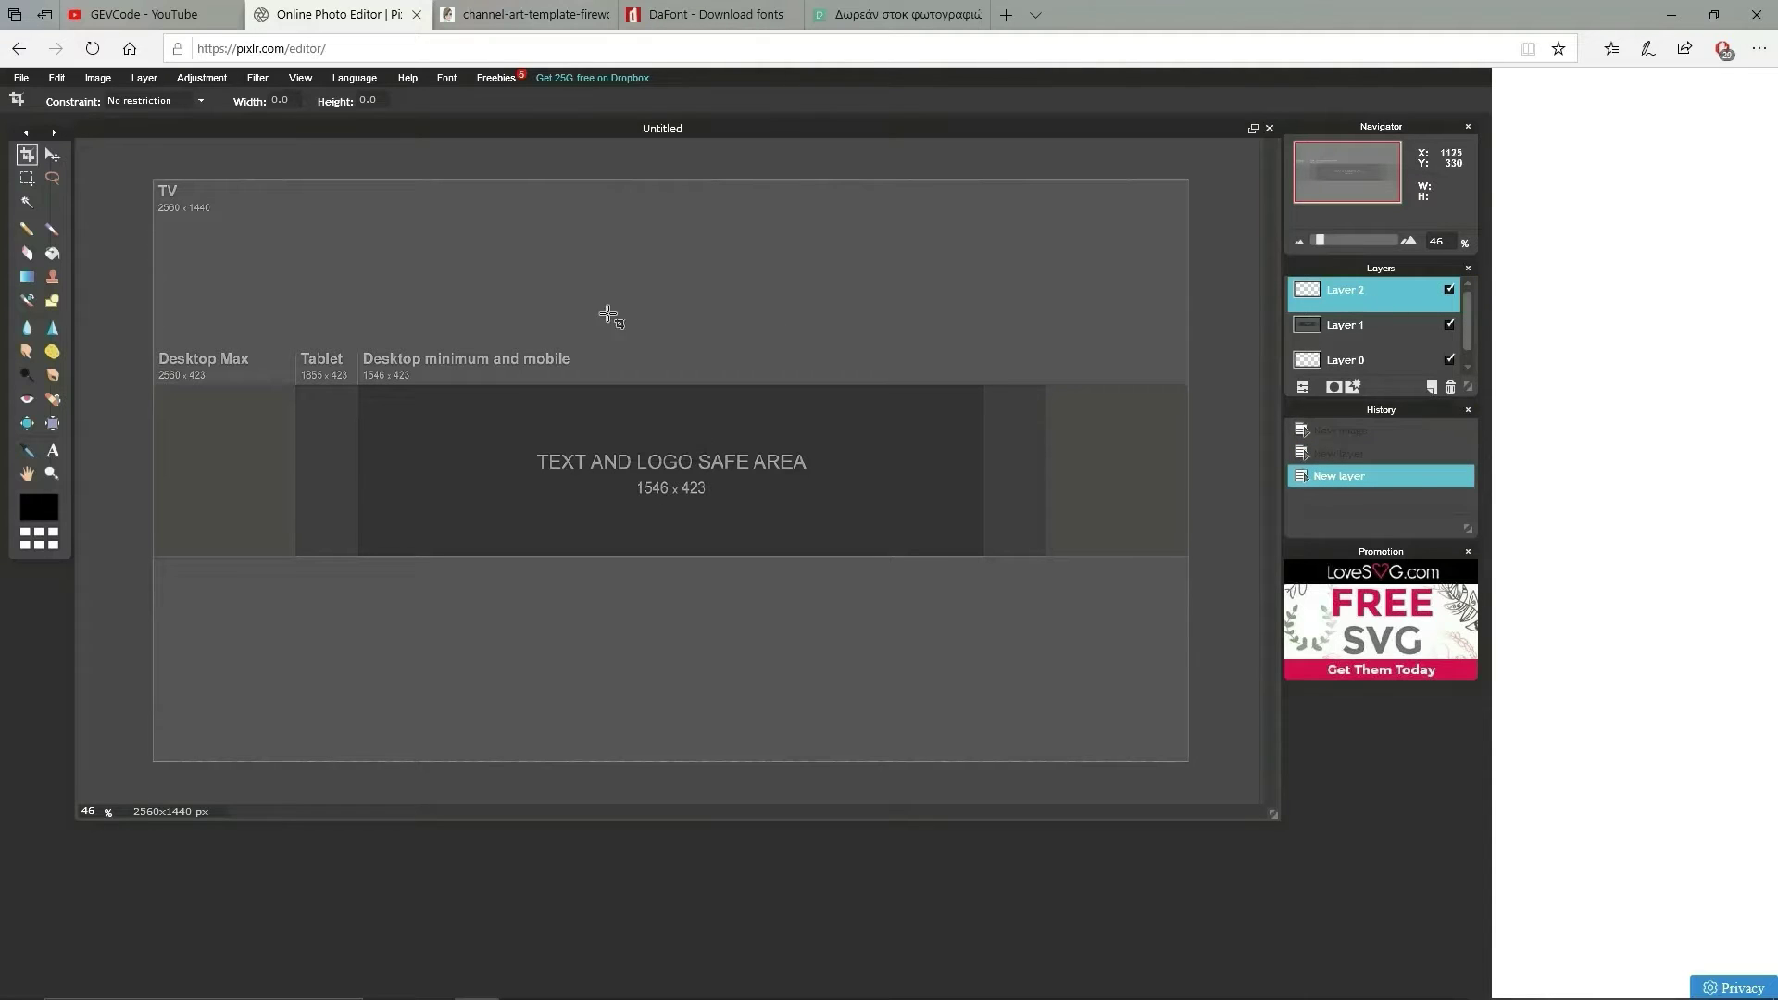
left_click(54, 303)
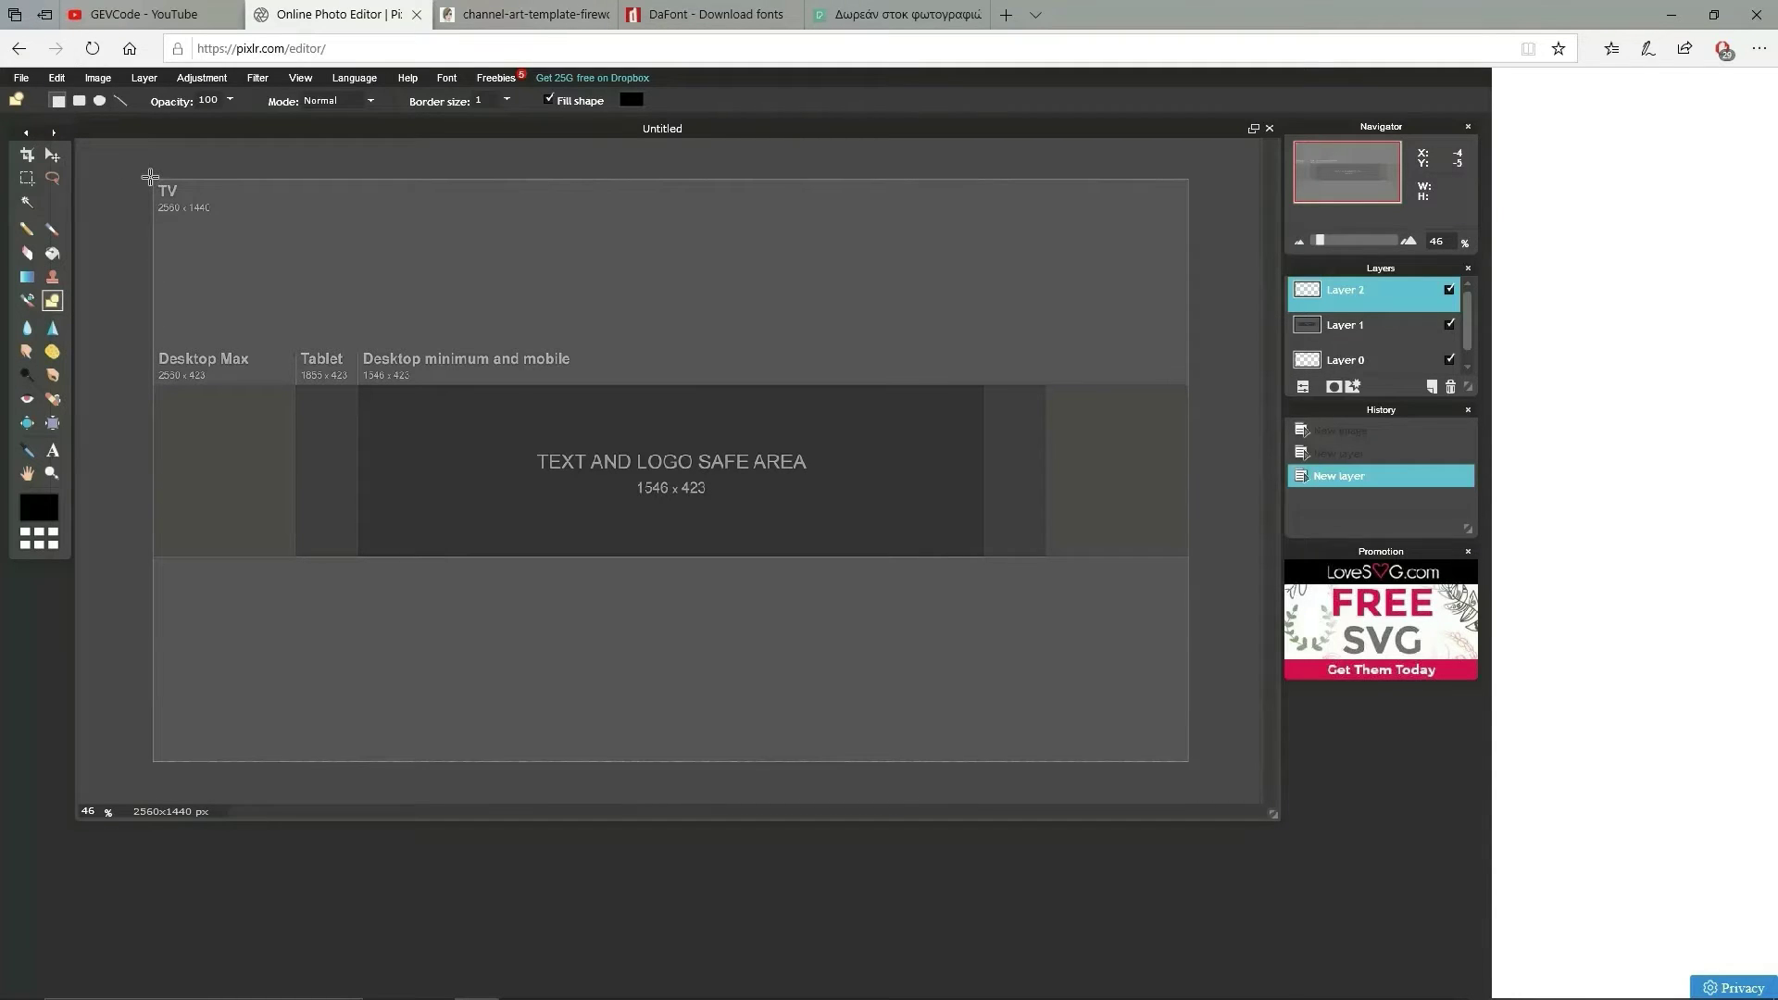
left_click_drag(150, 176, 1190, 386)
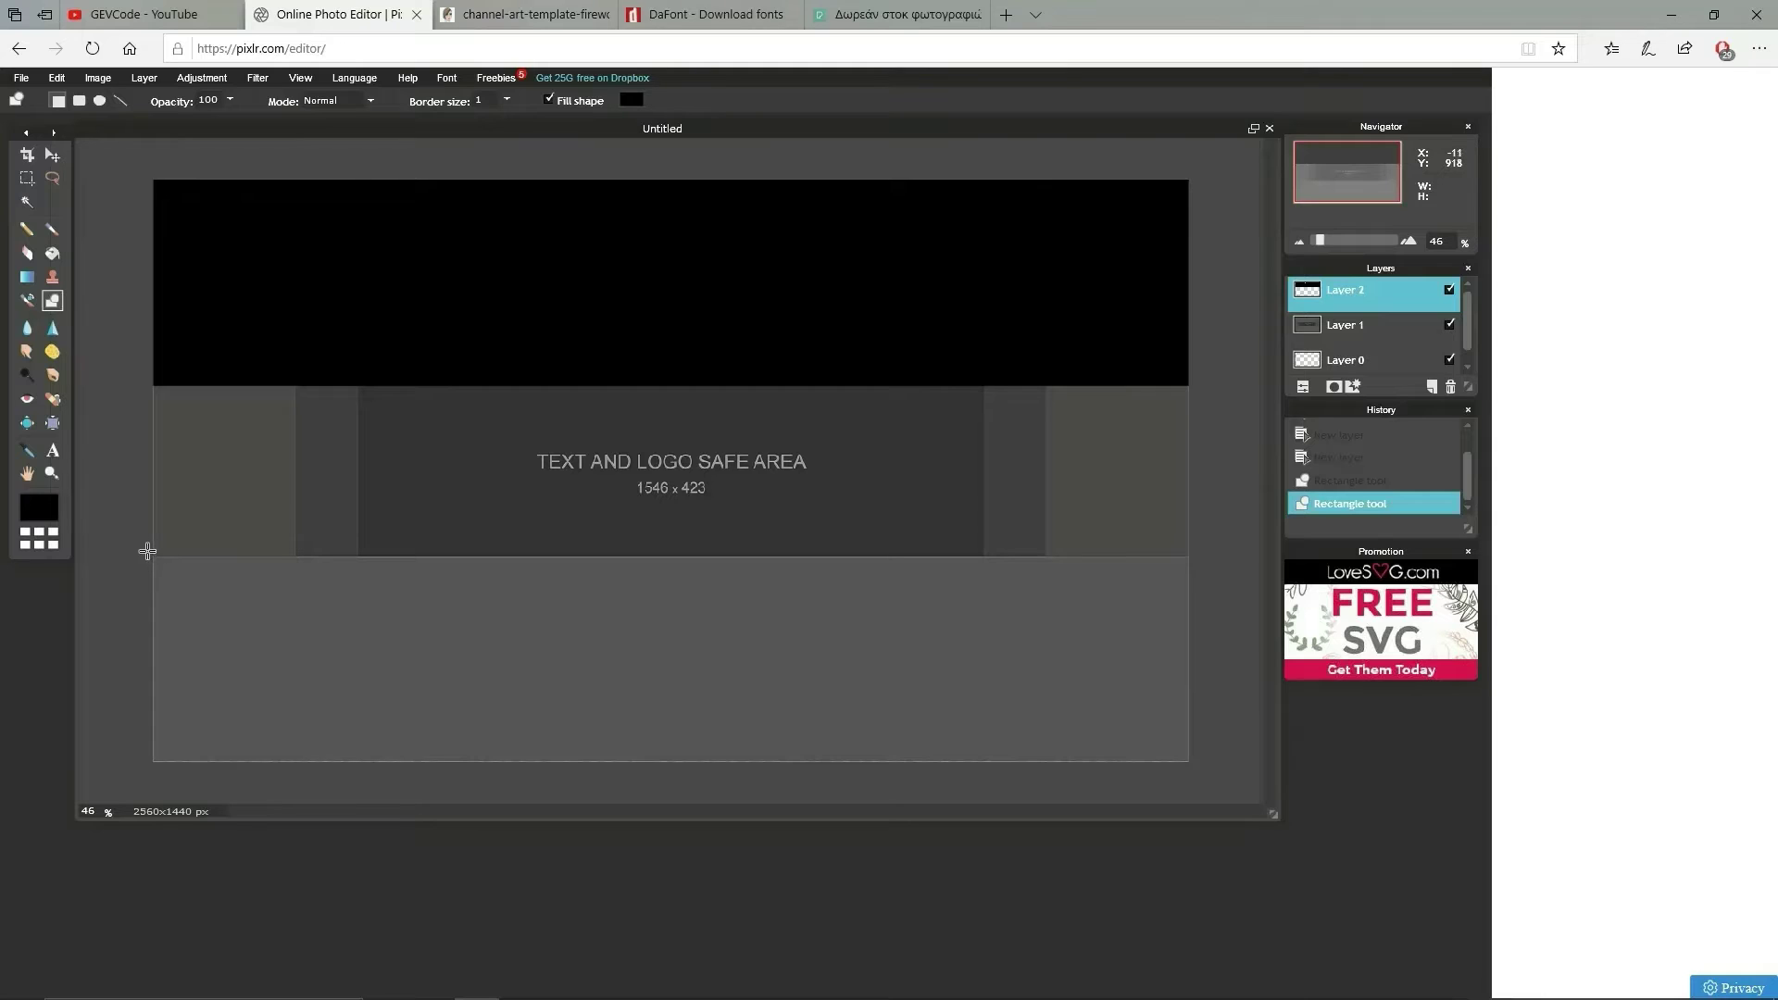
left_click_drag(148, 552, 1190, 765)
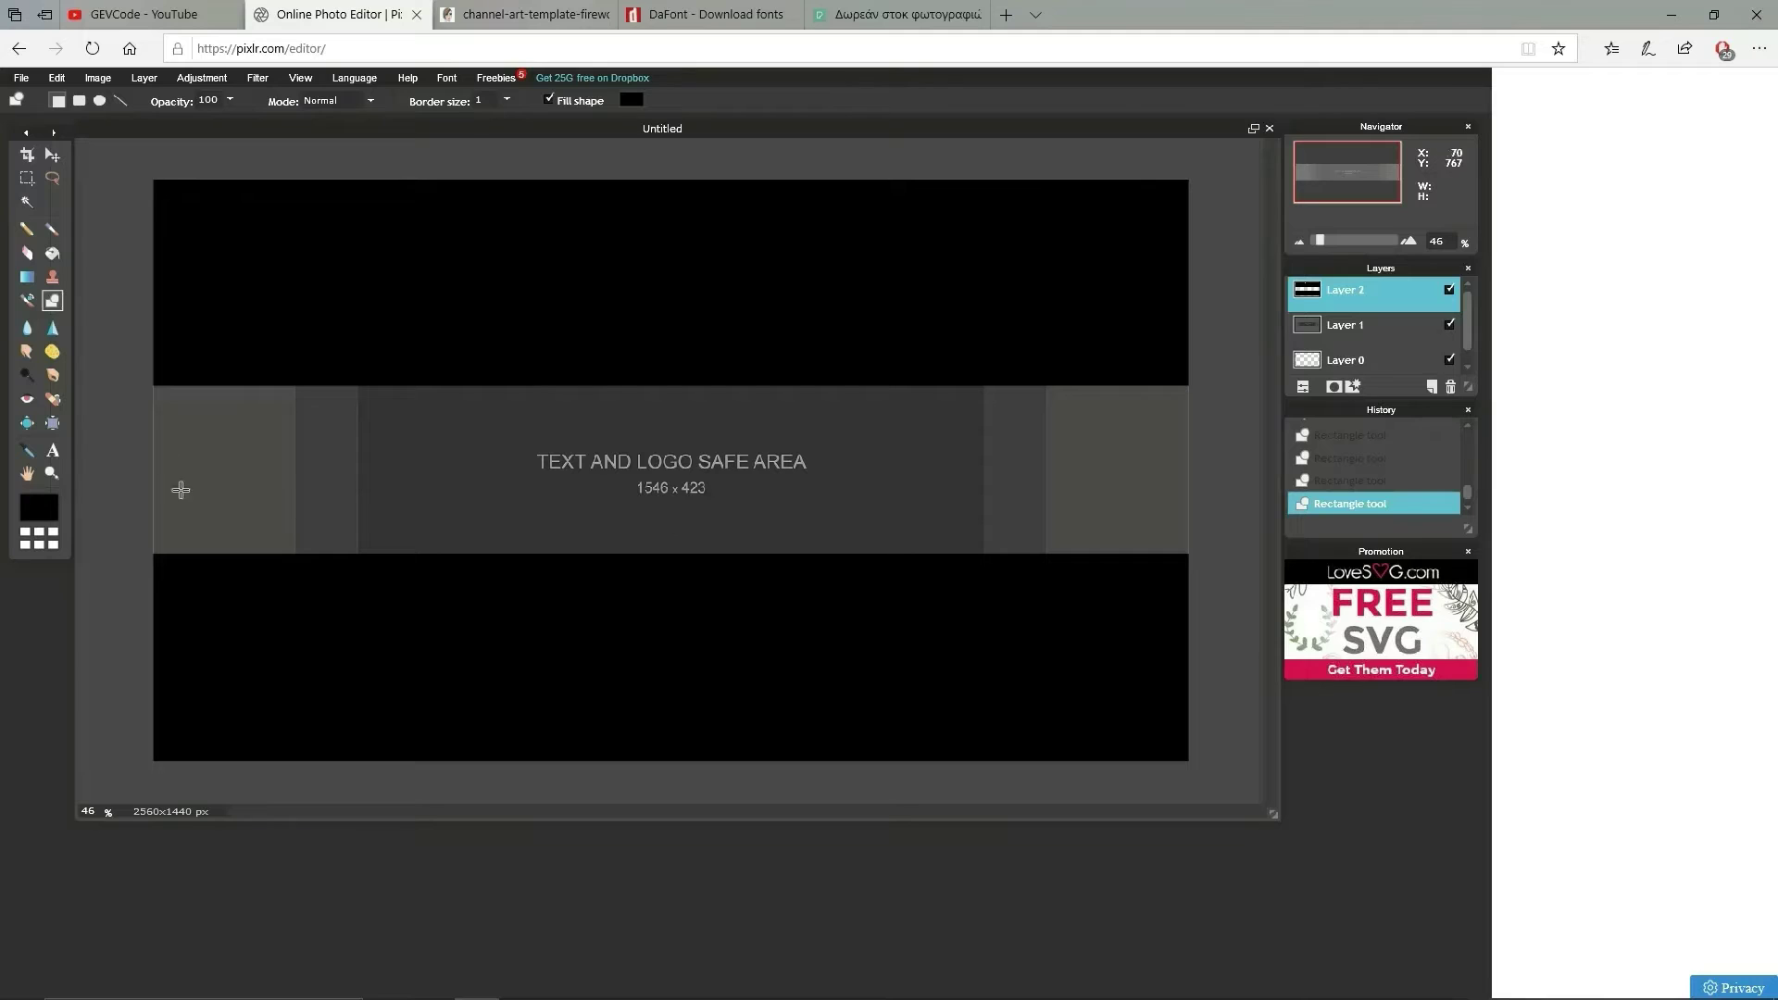
Step: Add the text "GEVCODE®" in the text and logo safe area using the Arial Baltic font
left_click(58, 449)
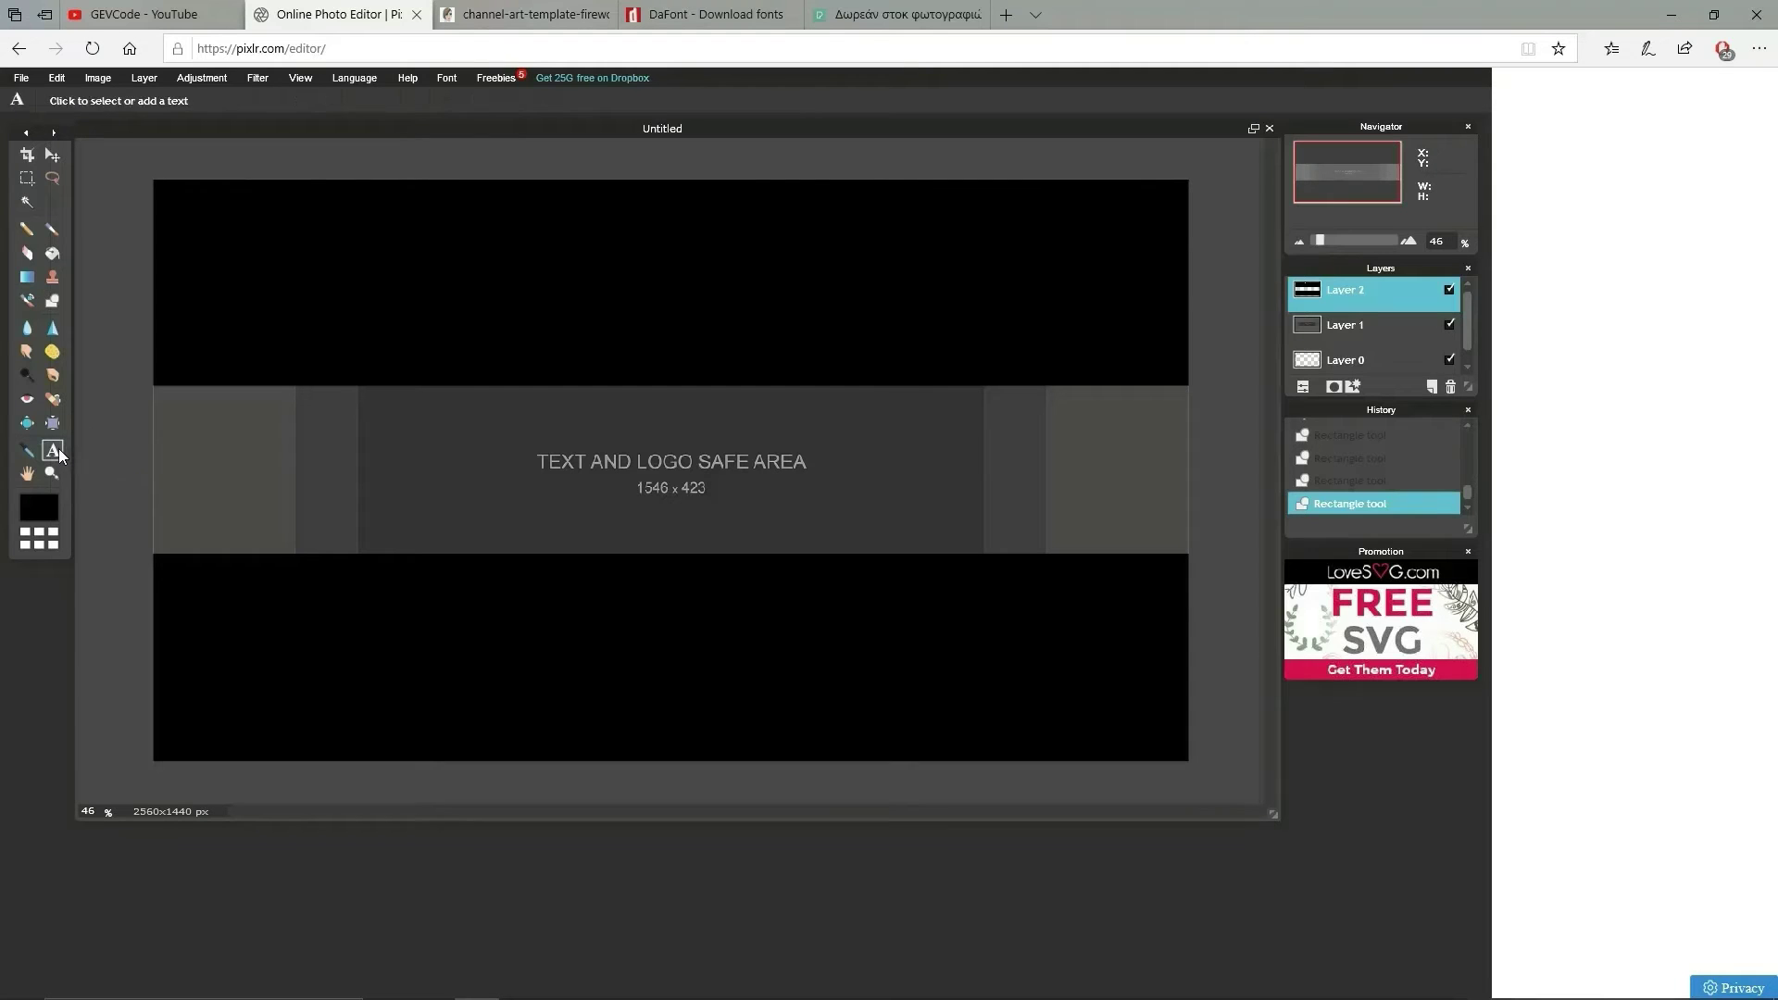
left_click(677, 465)
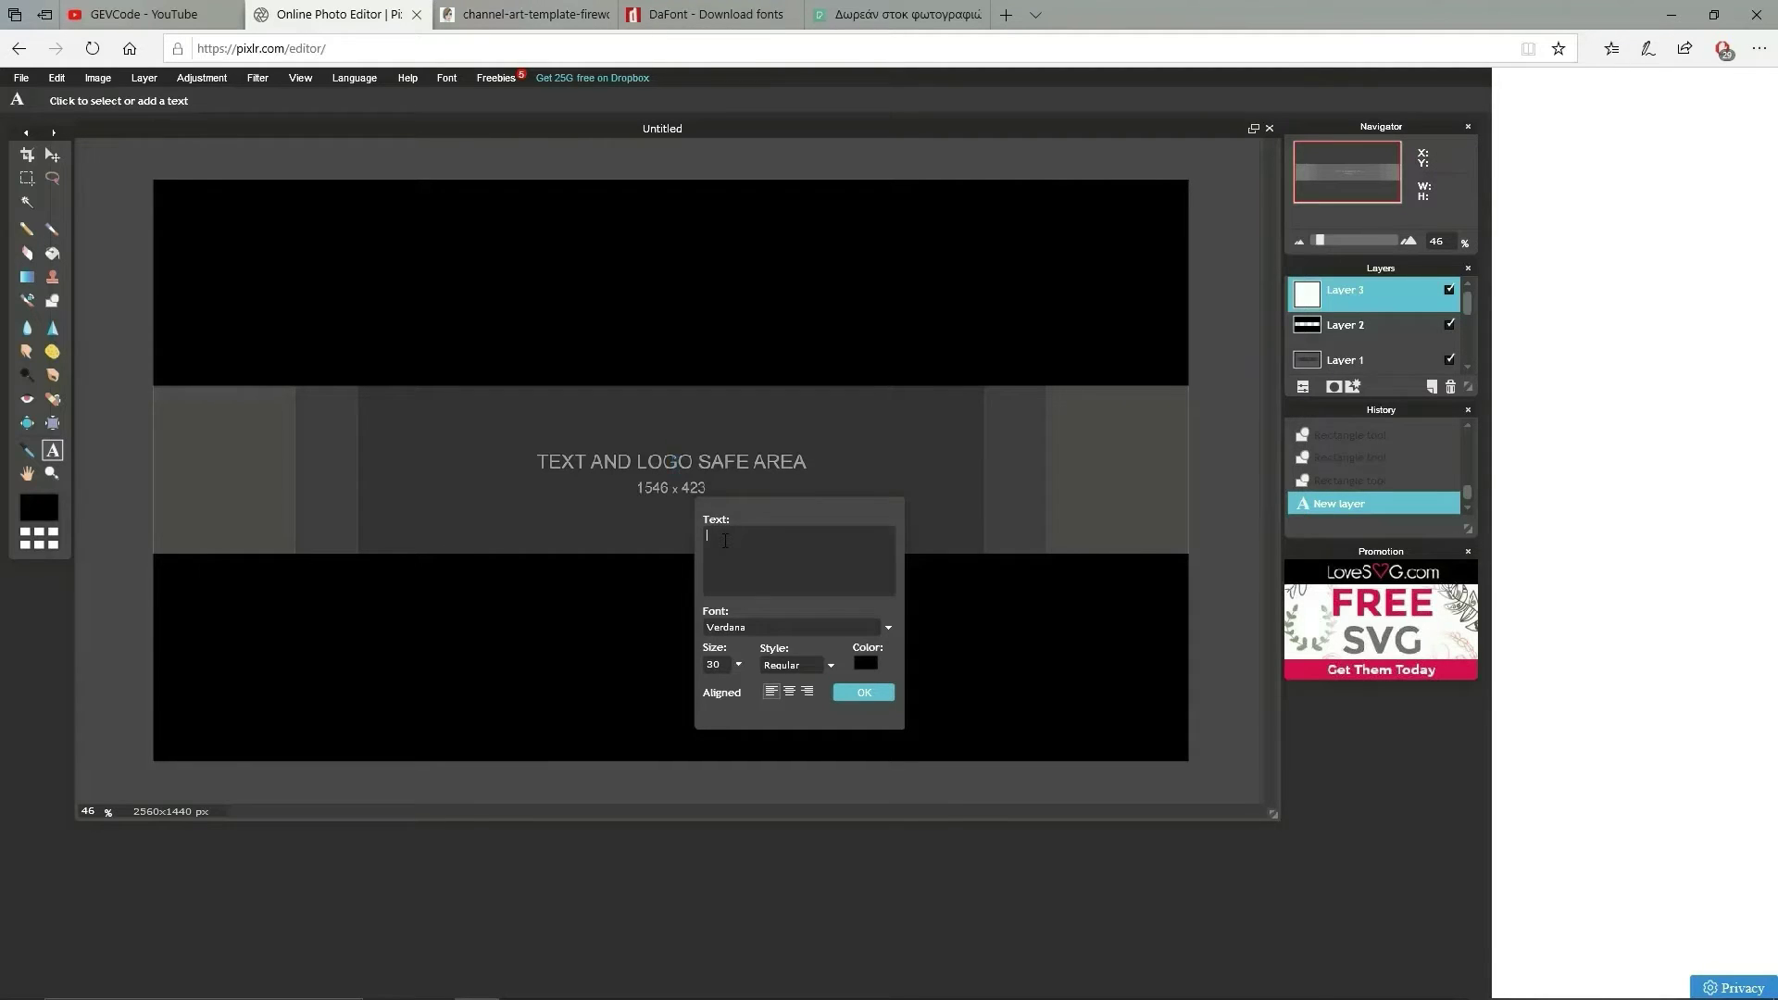
type("GEVCODE®")
left_click(765, 627)
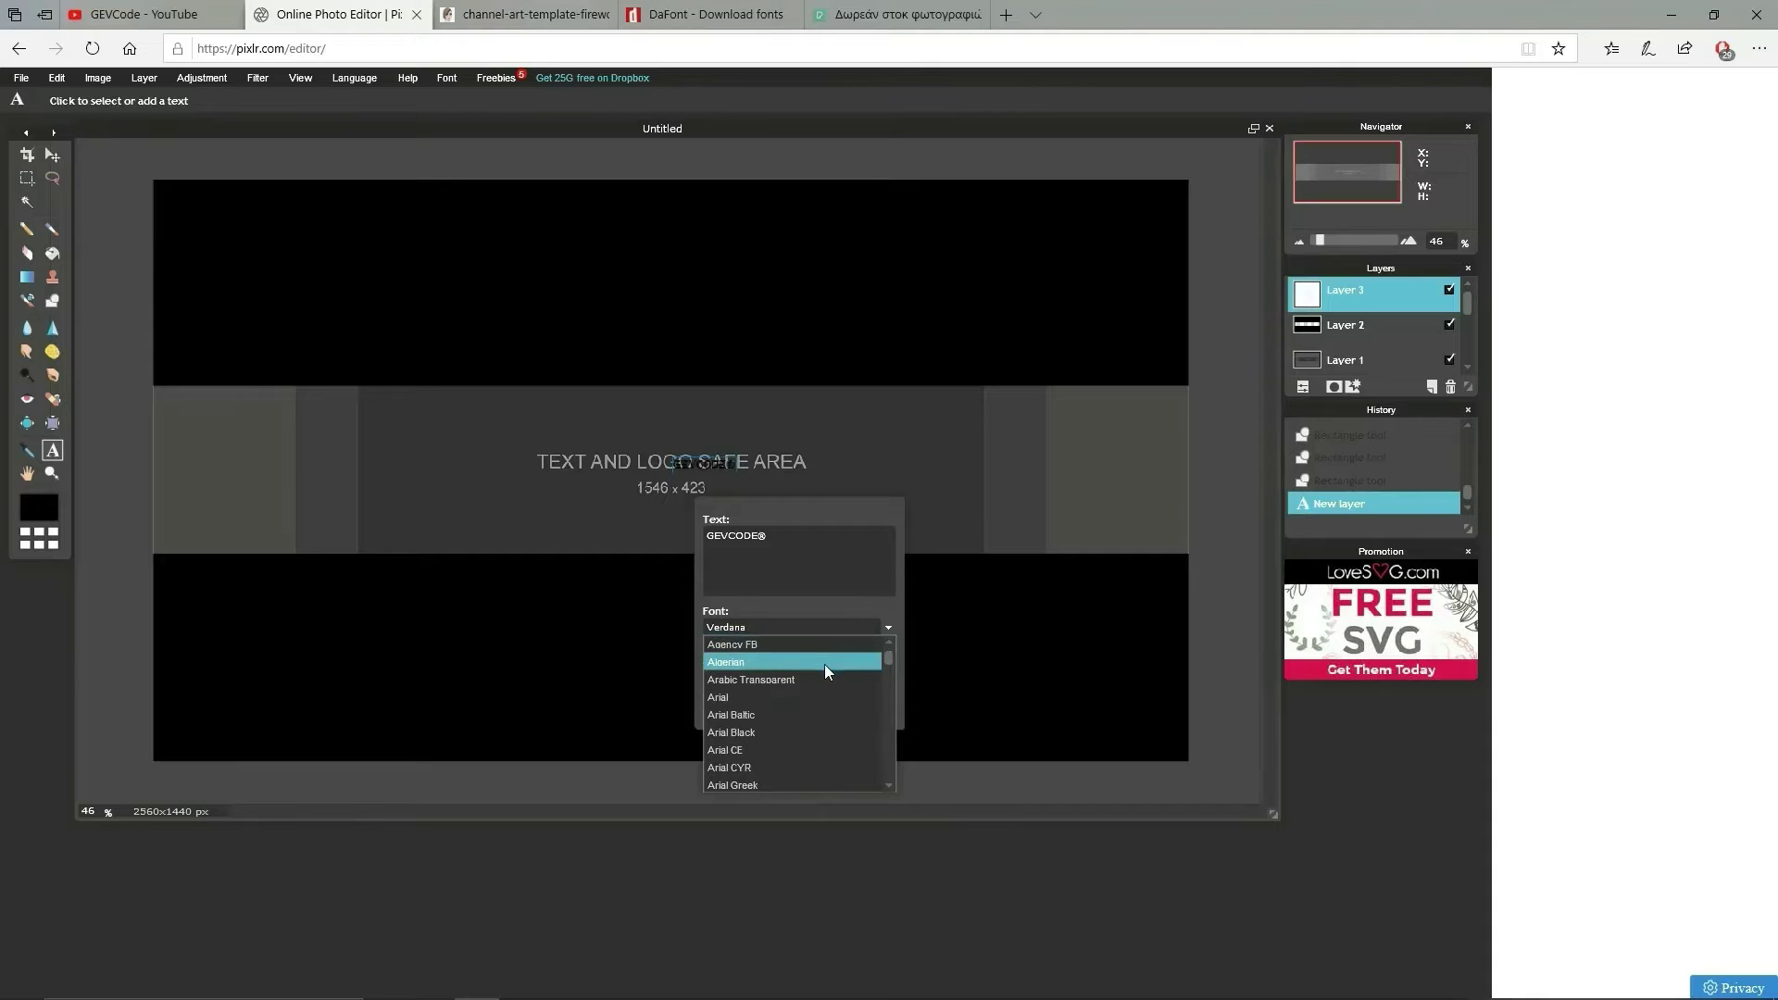
left_click(767, 715)
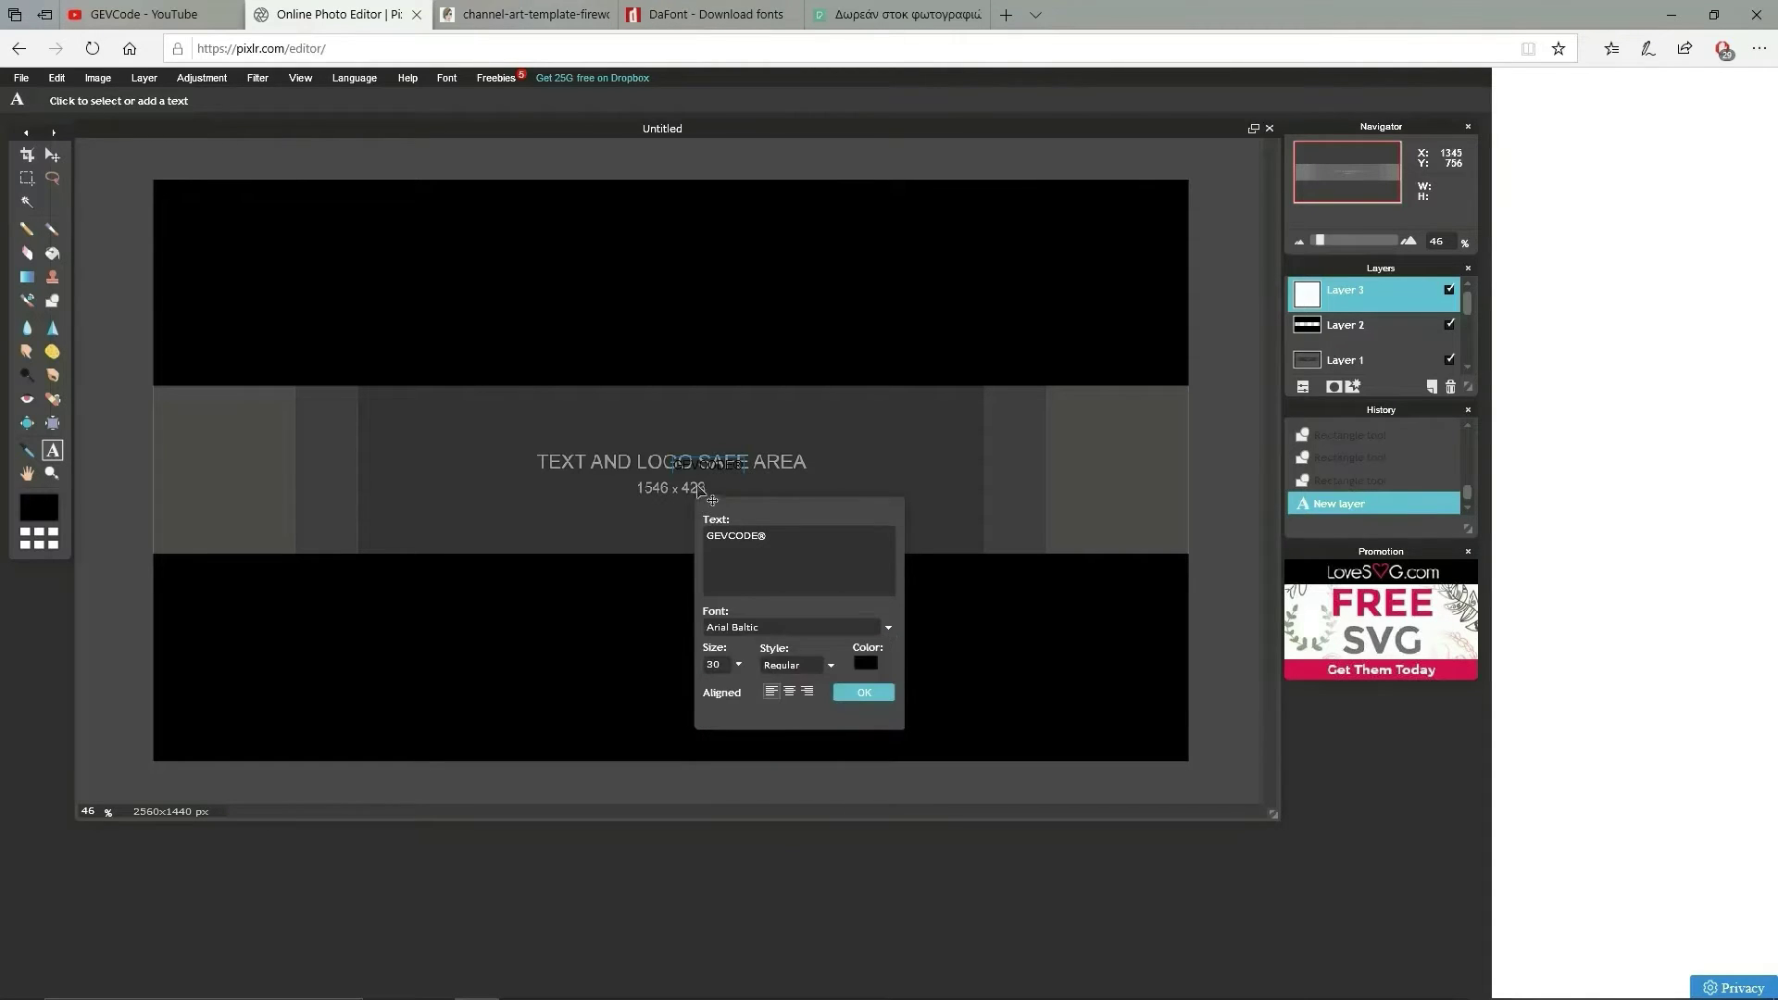
Step: Set the GEVCODE® text size to 130 and move the text towards the centre of the safe area
left_click_drag(728, 665, 689, 665)
type("1")
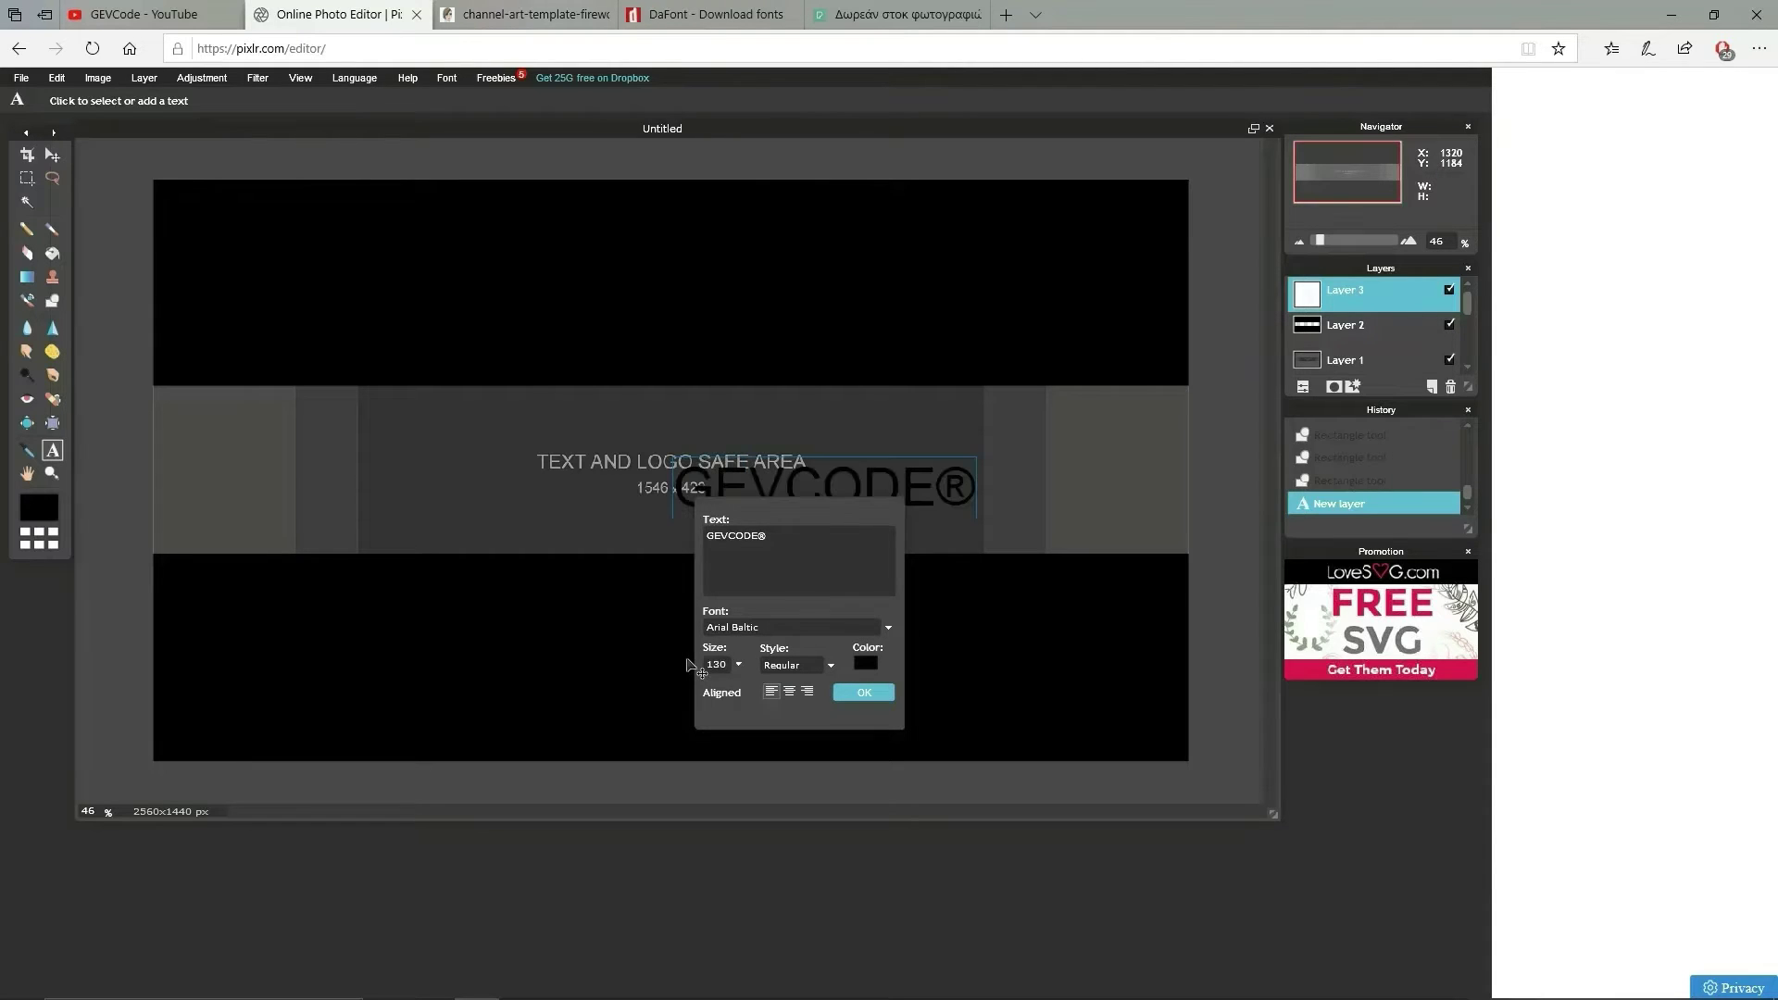
left_click(738, 665)
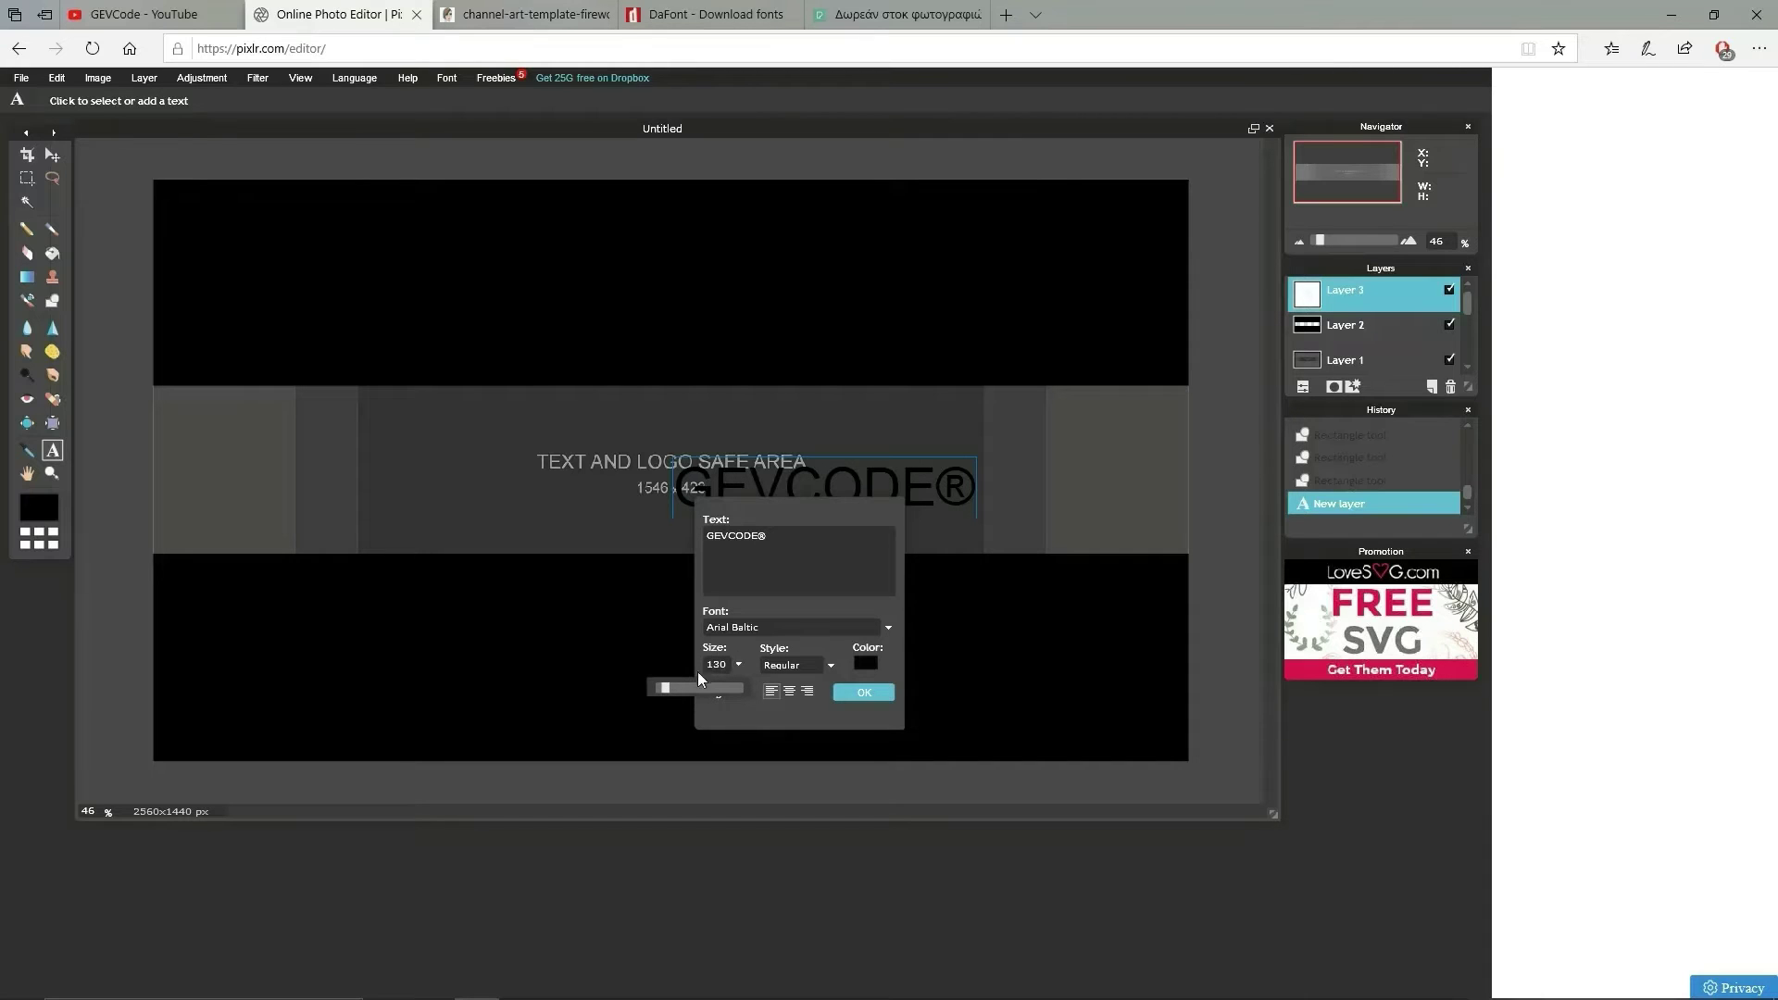
left_click(740, 663)
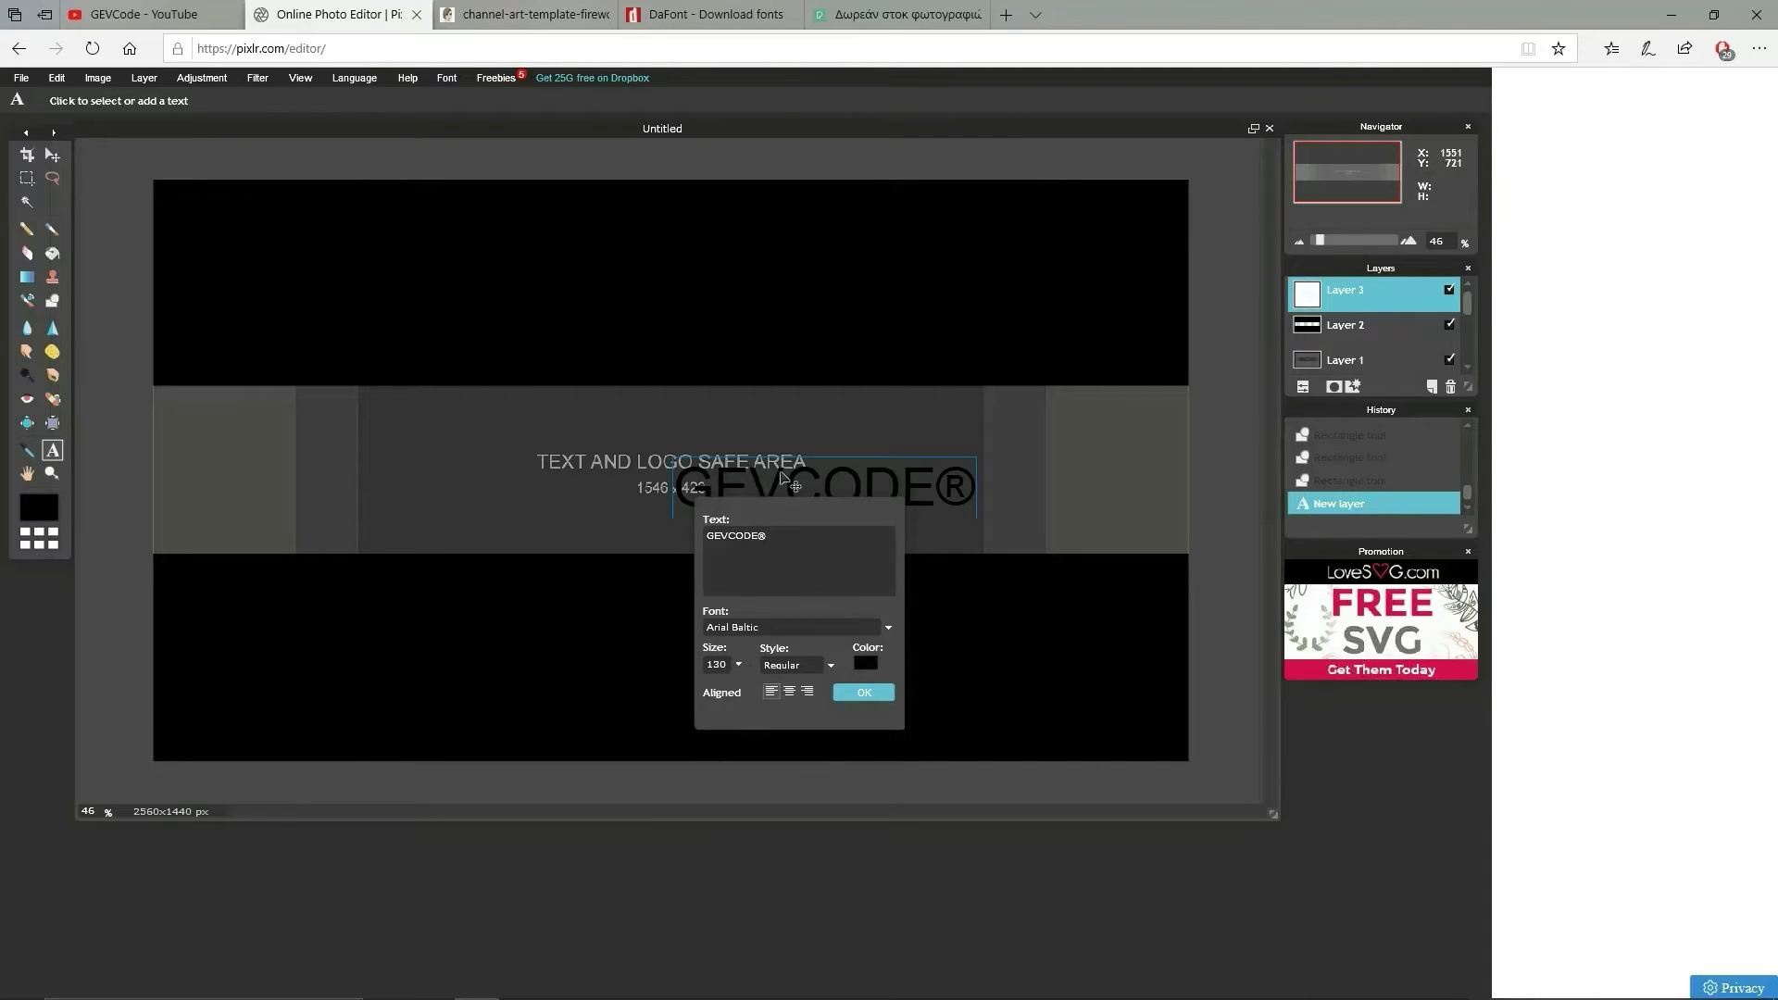
left_click_drag(782, 477, 623, 450)
Step: Change the GEVCODE® text to the Broadway font in Bold style and apply the text settings
left_click(775, 627)
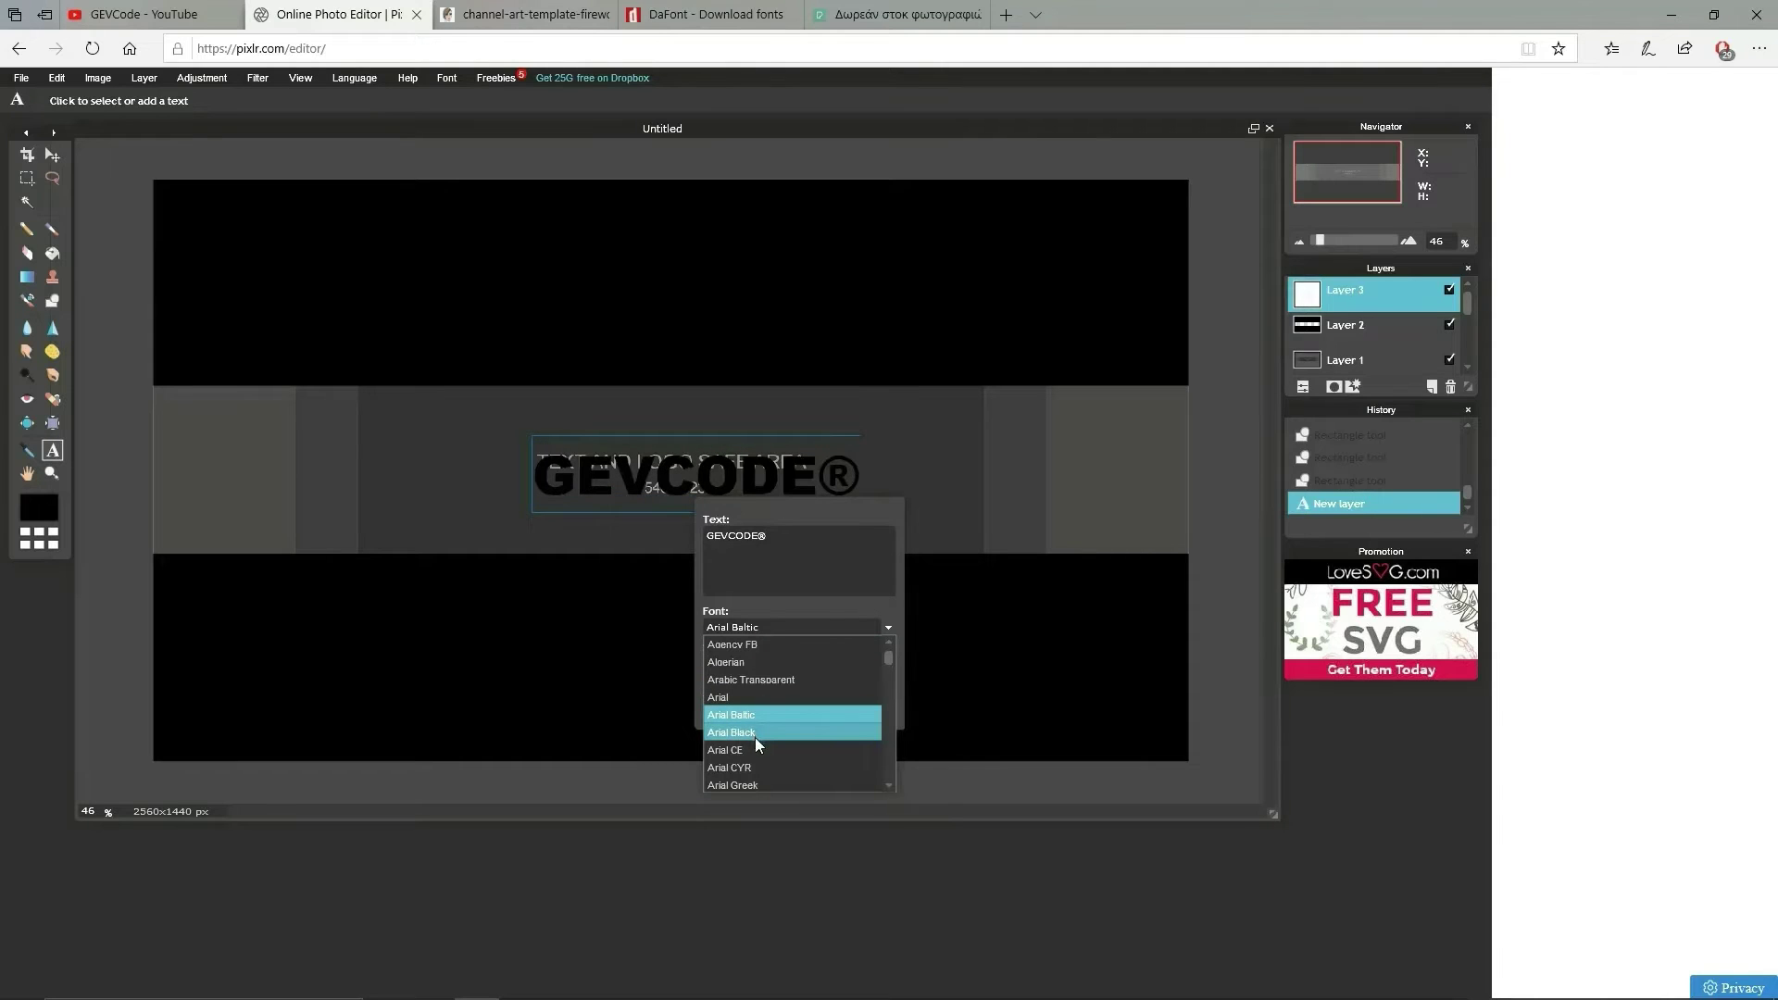
scroll(756, 743, "down", 3)
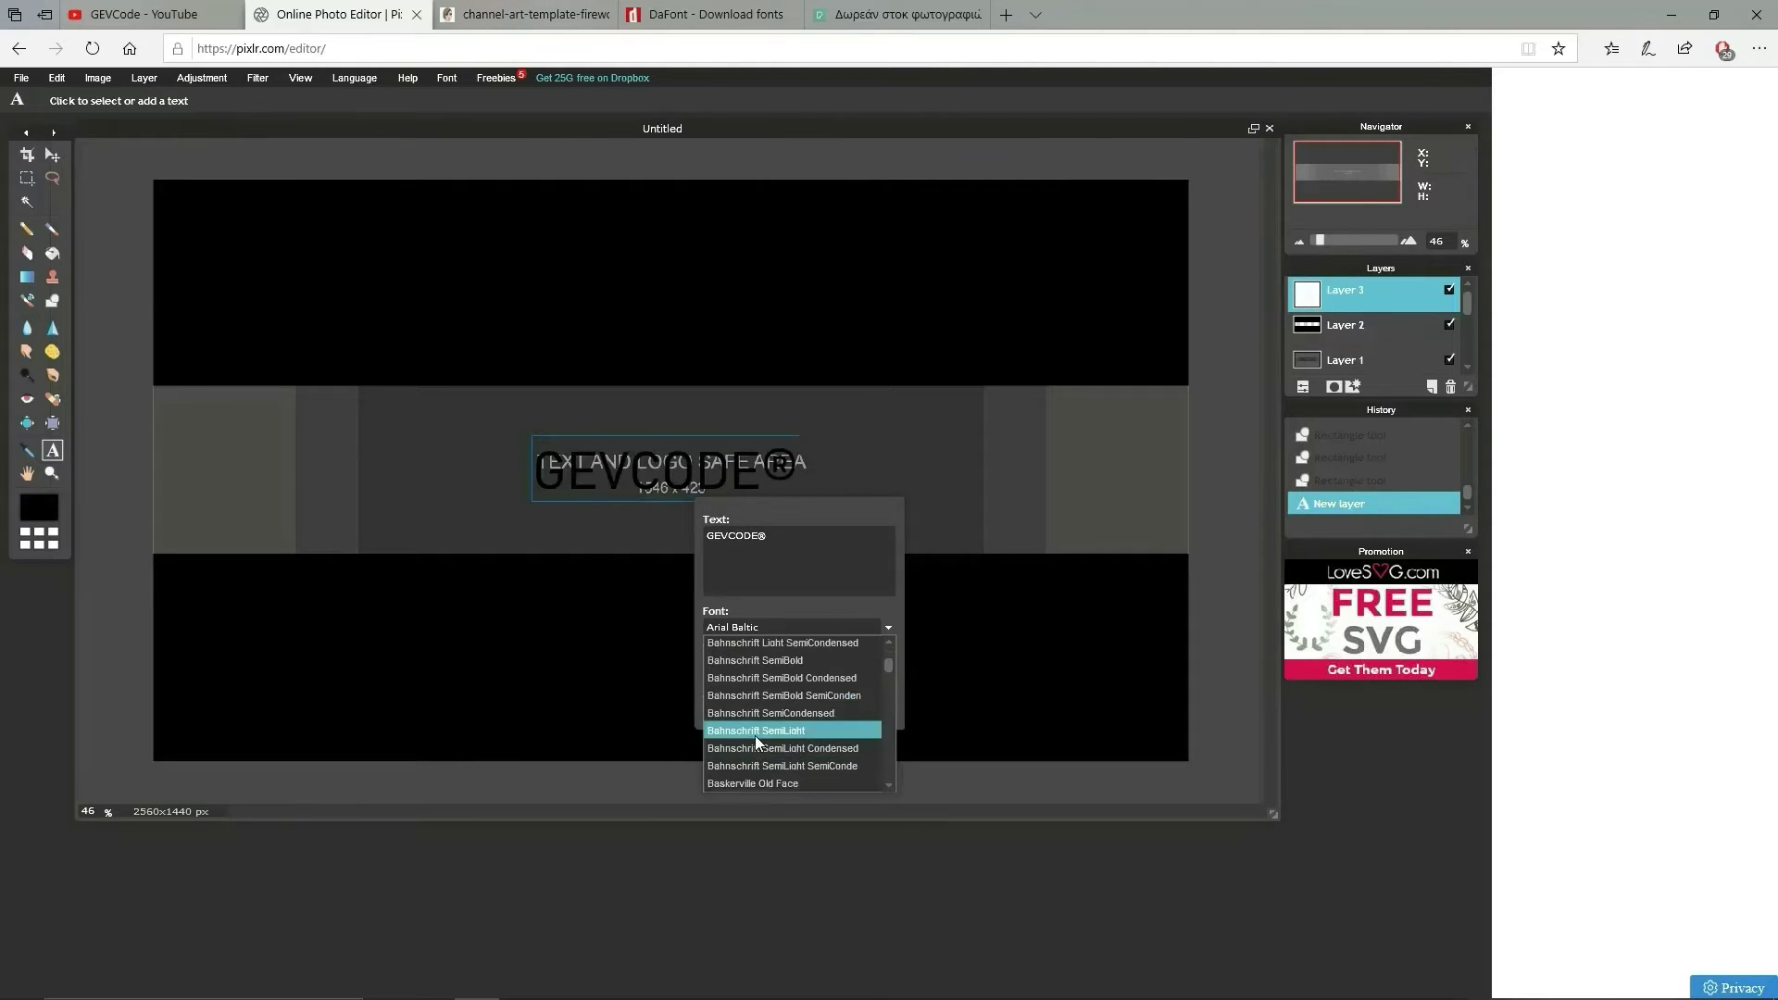
scroll(787, 724, "up", 3)
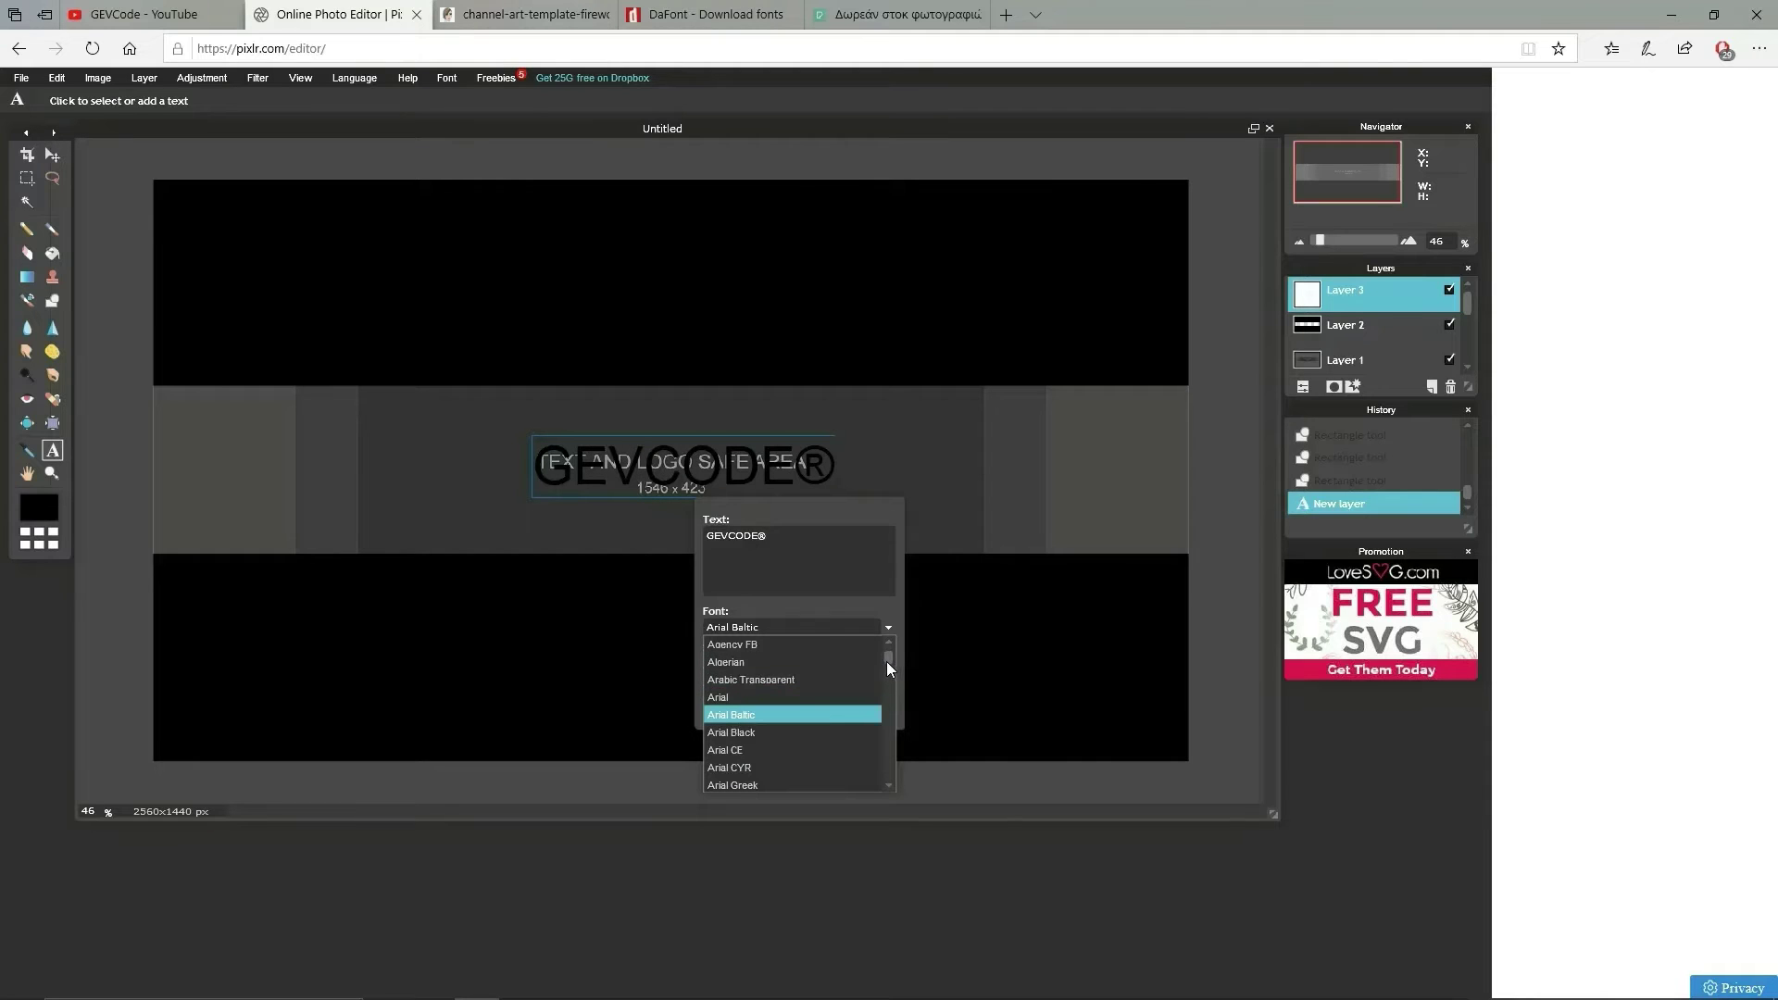
left_click_drag(886, 662, 886, 668)
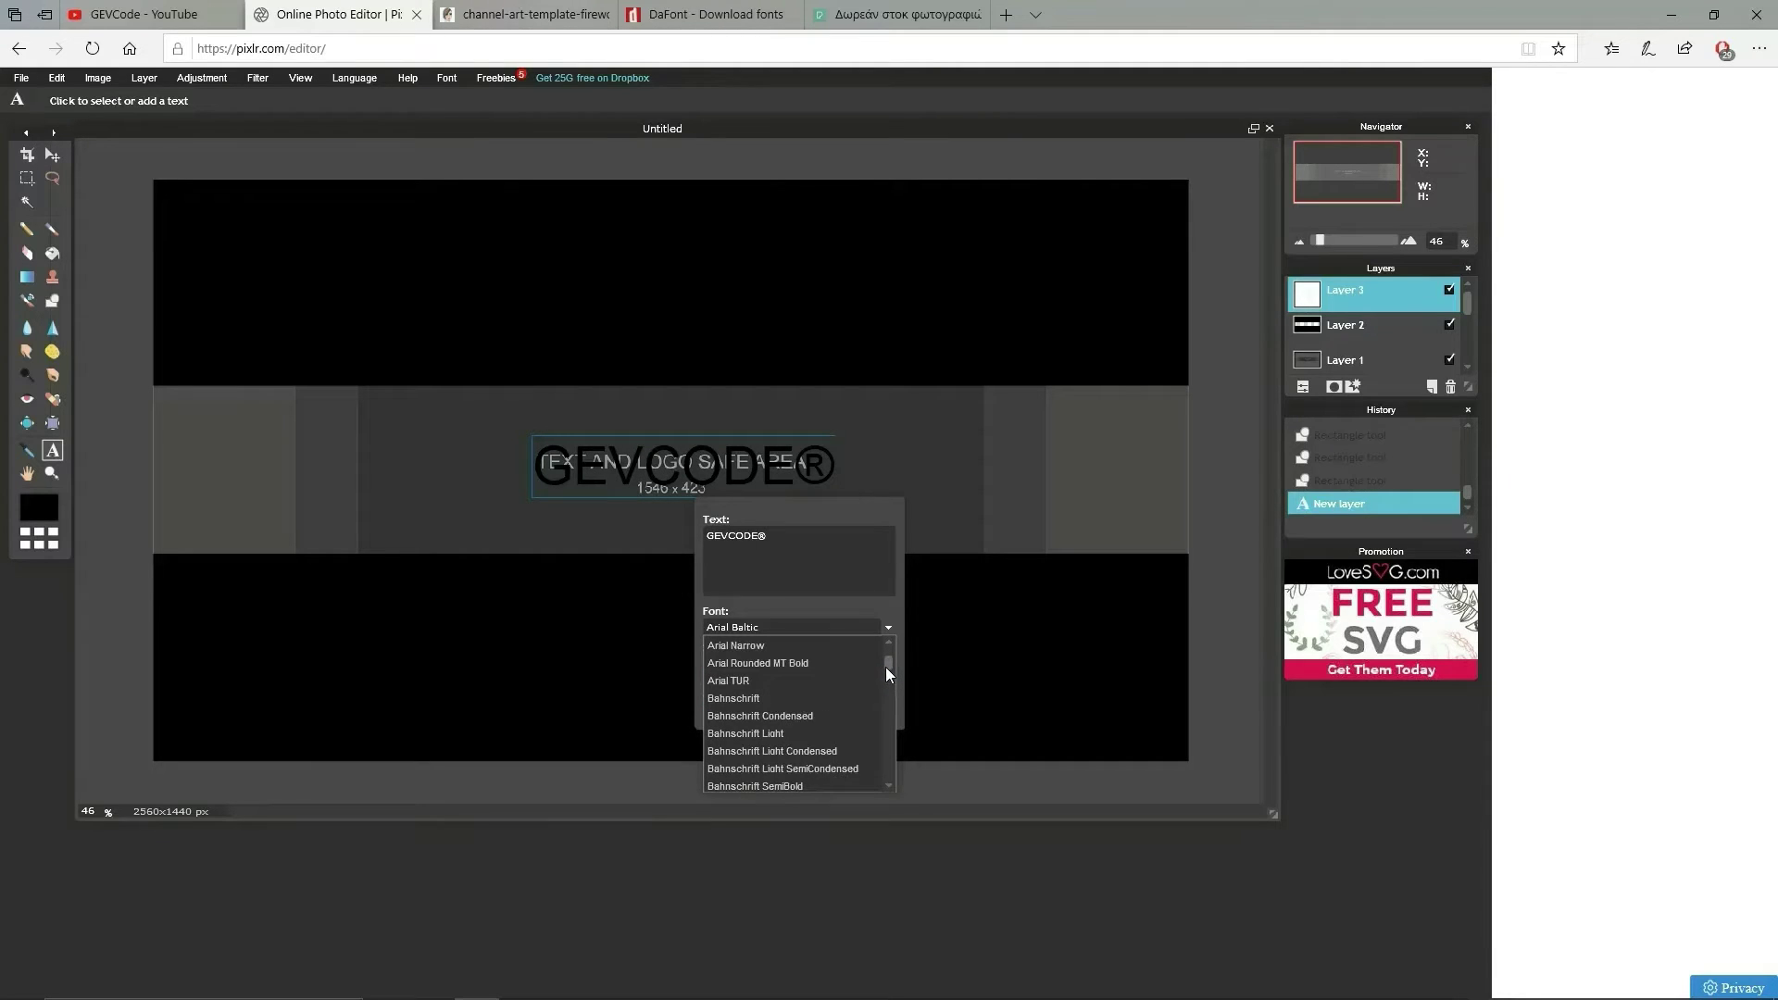
scroll(885, 665, "up", 2)
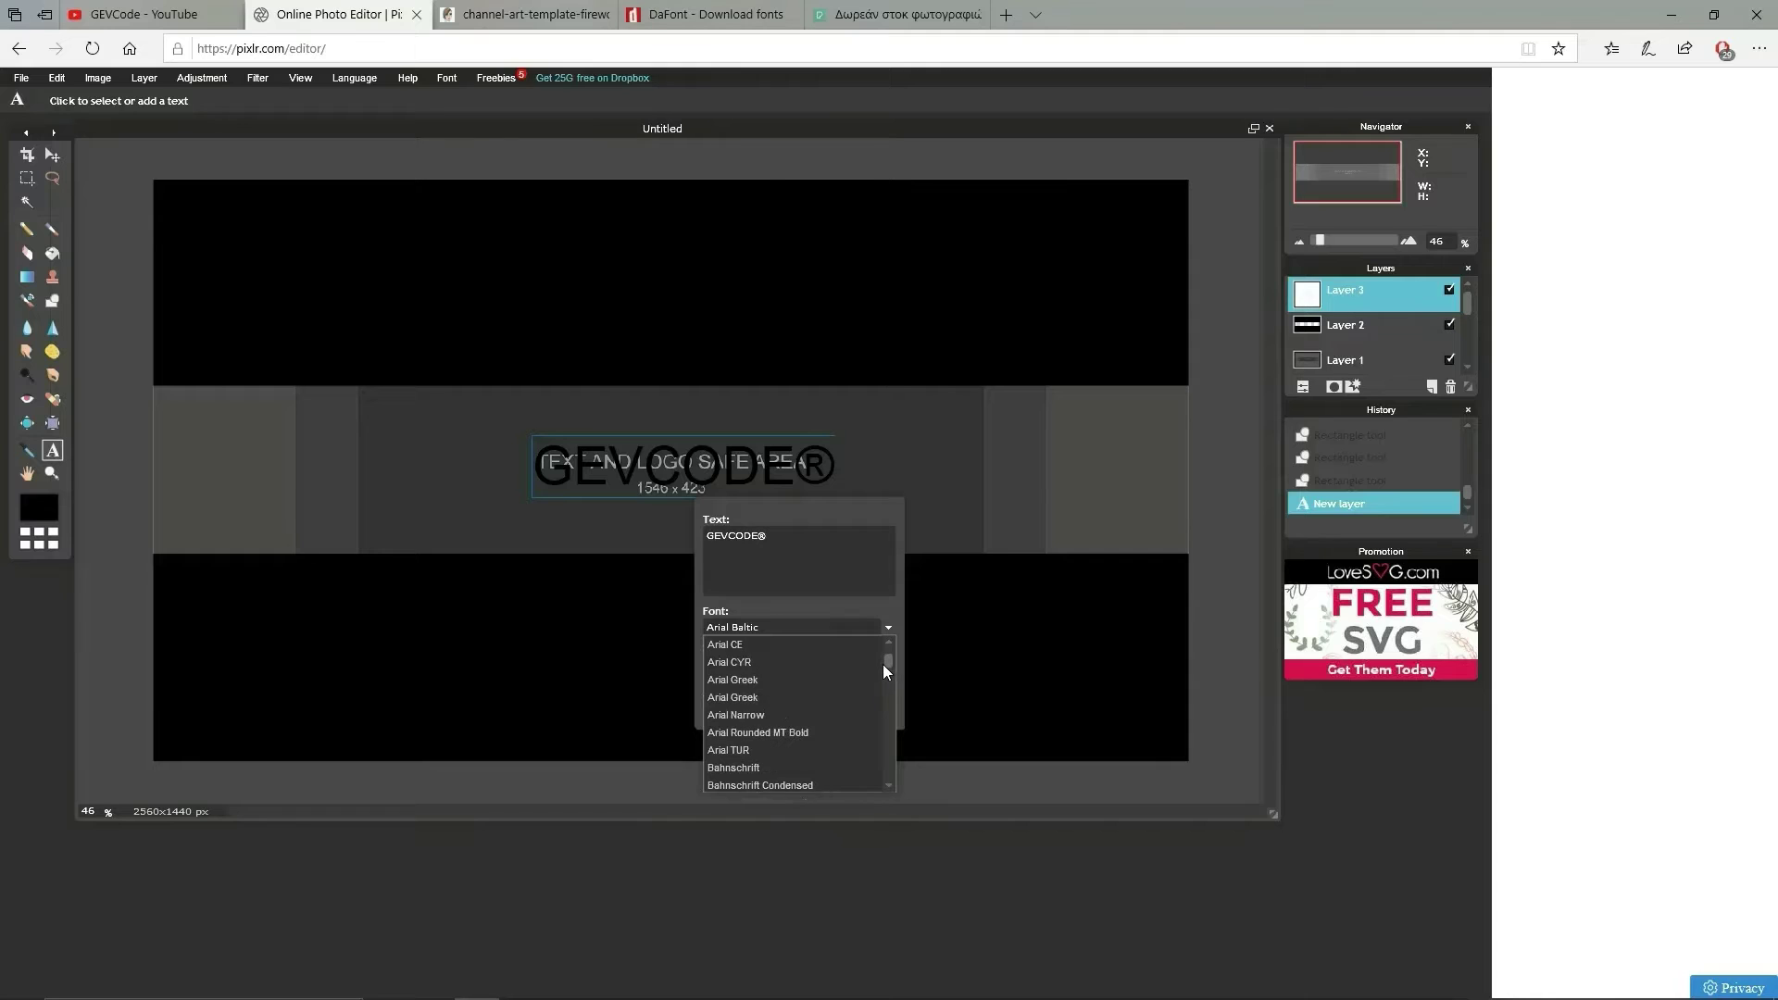
scroll(881, 663, "up", 1)
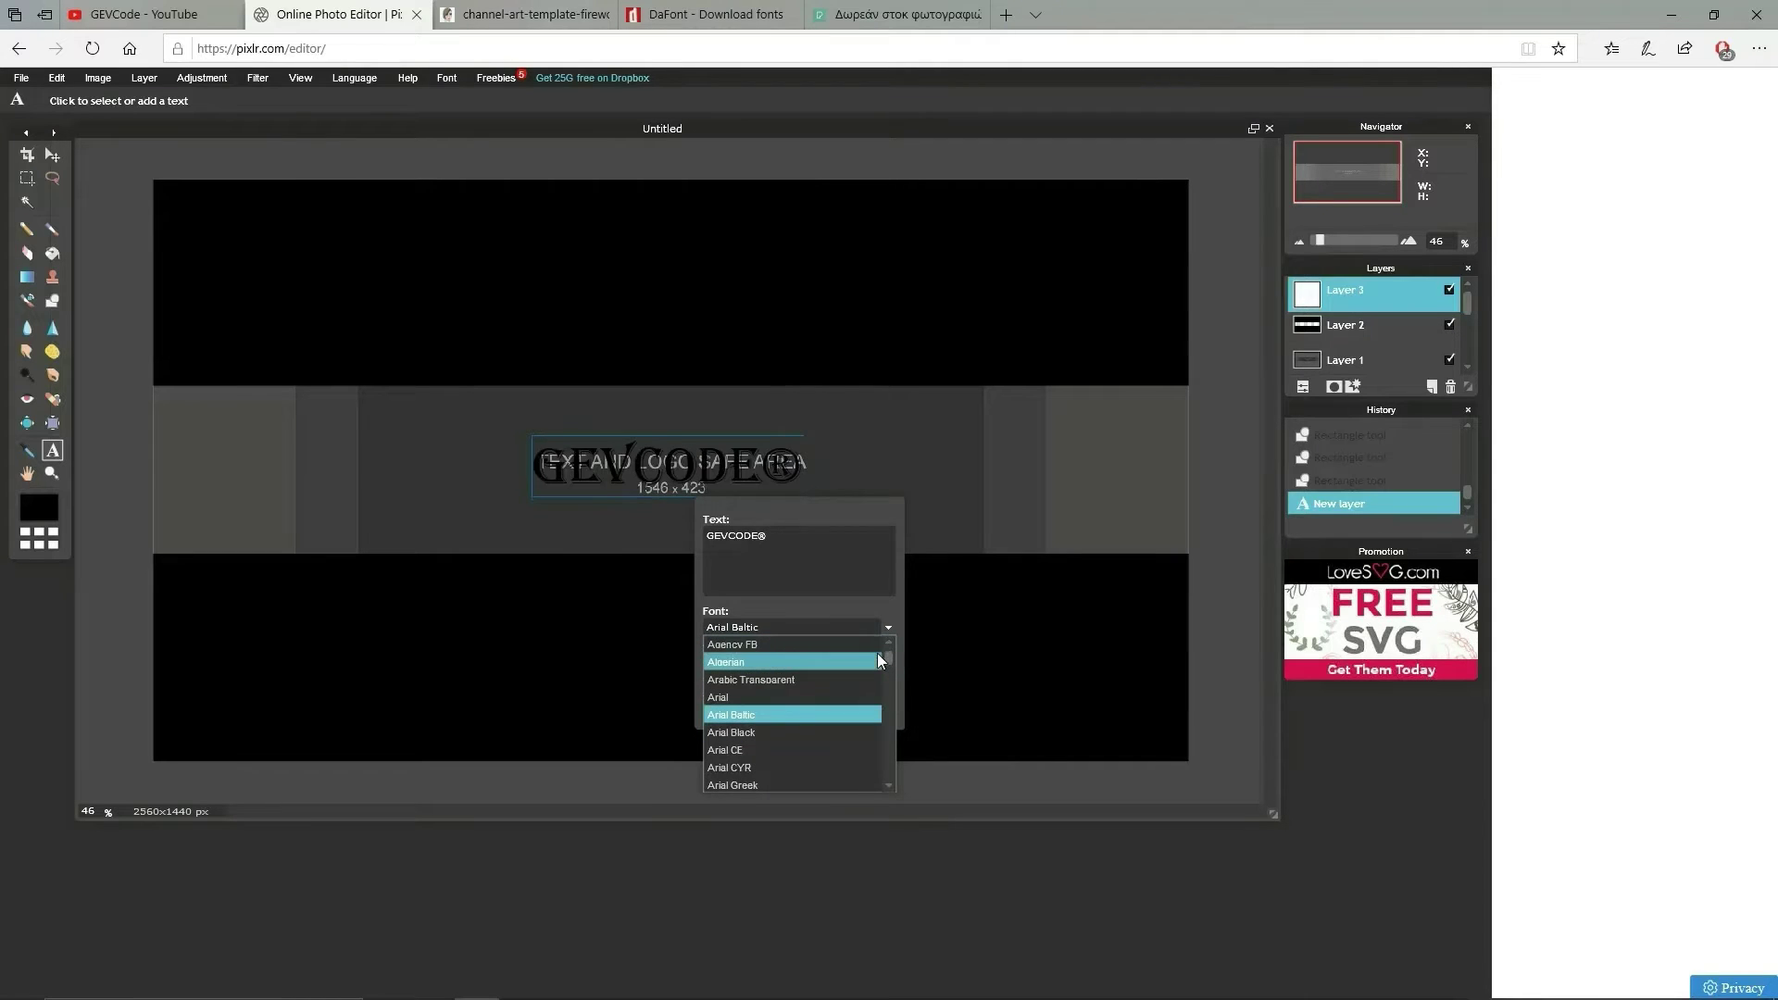
scroll(876, 655, "down", 8)
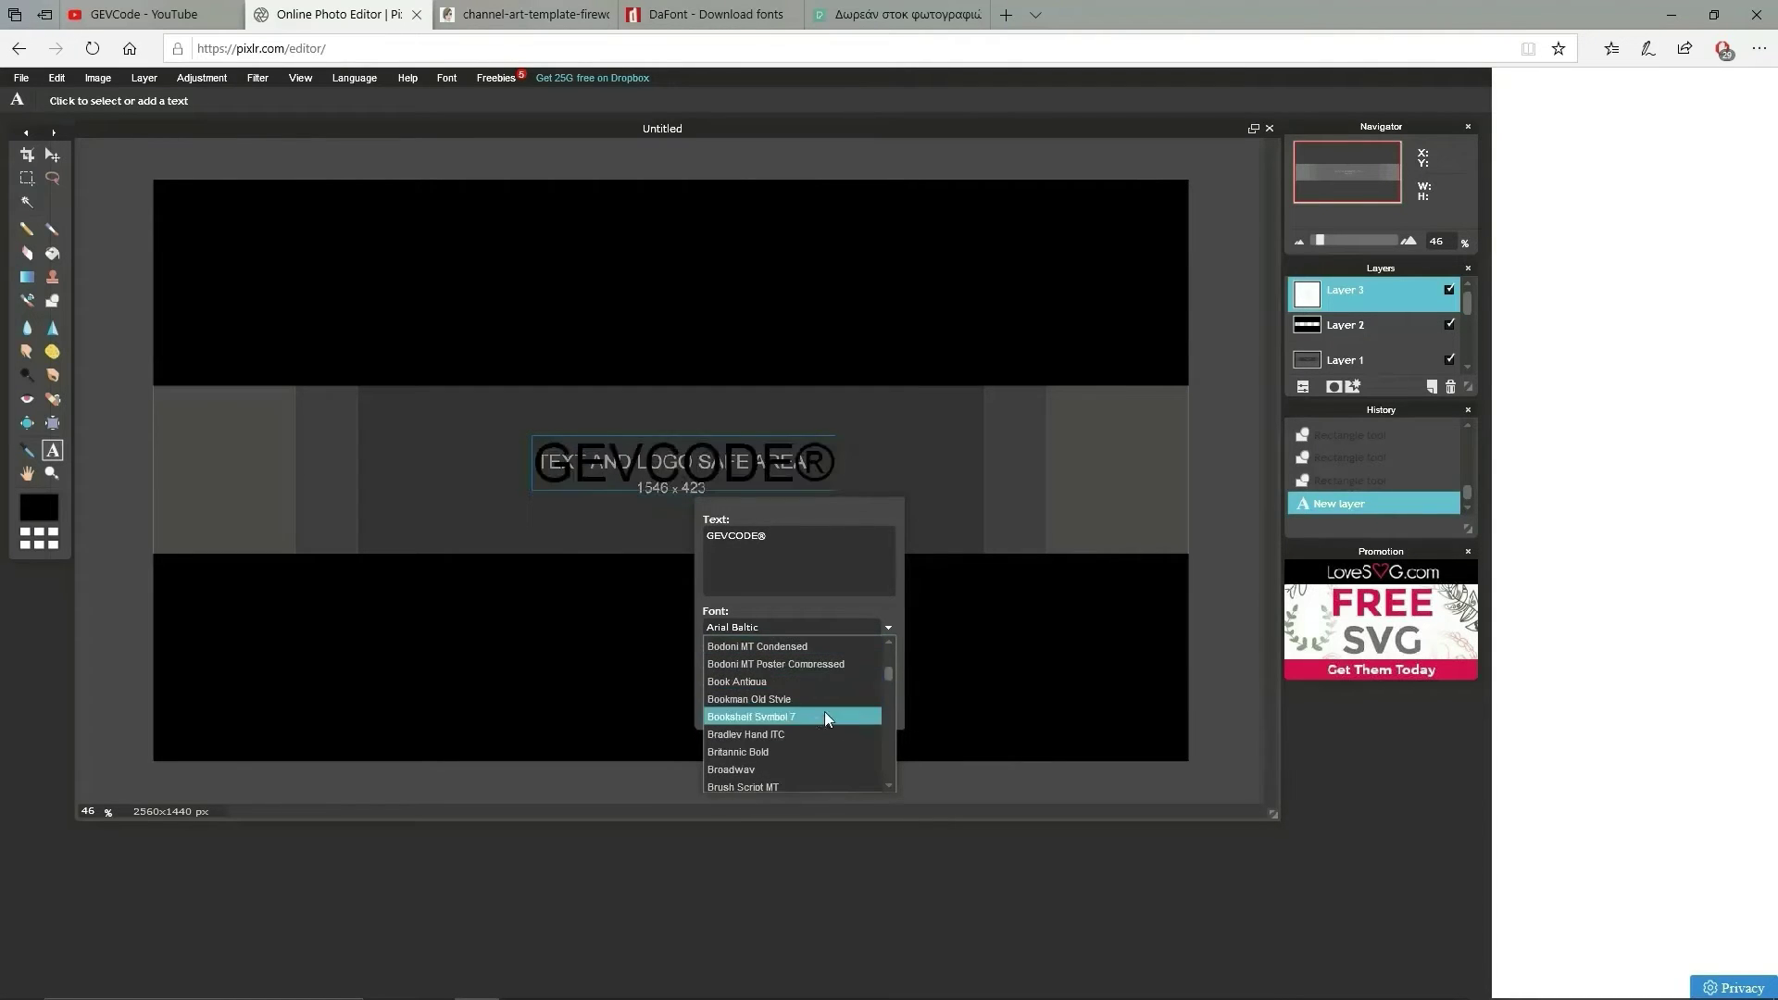
left_click(777, 770)
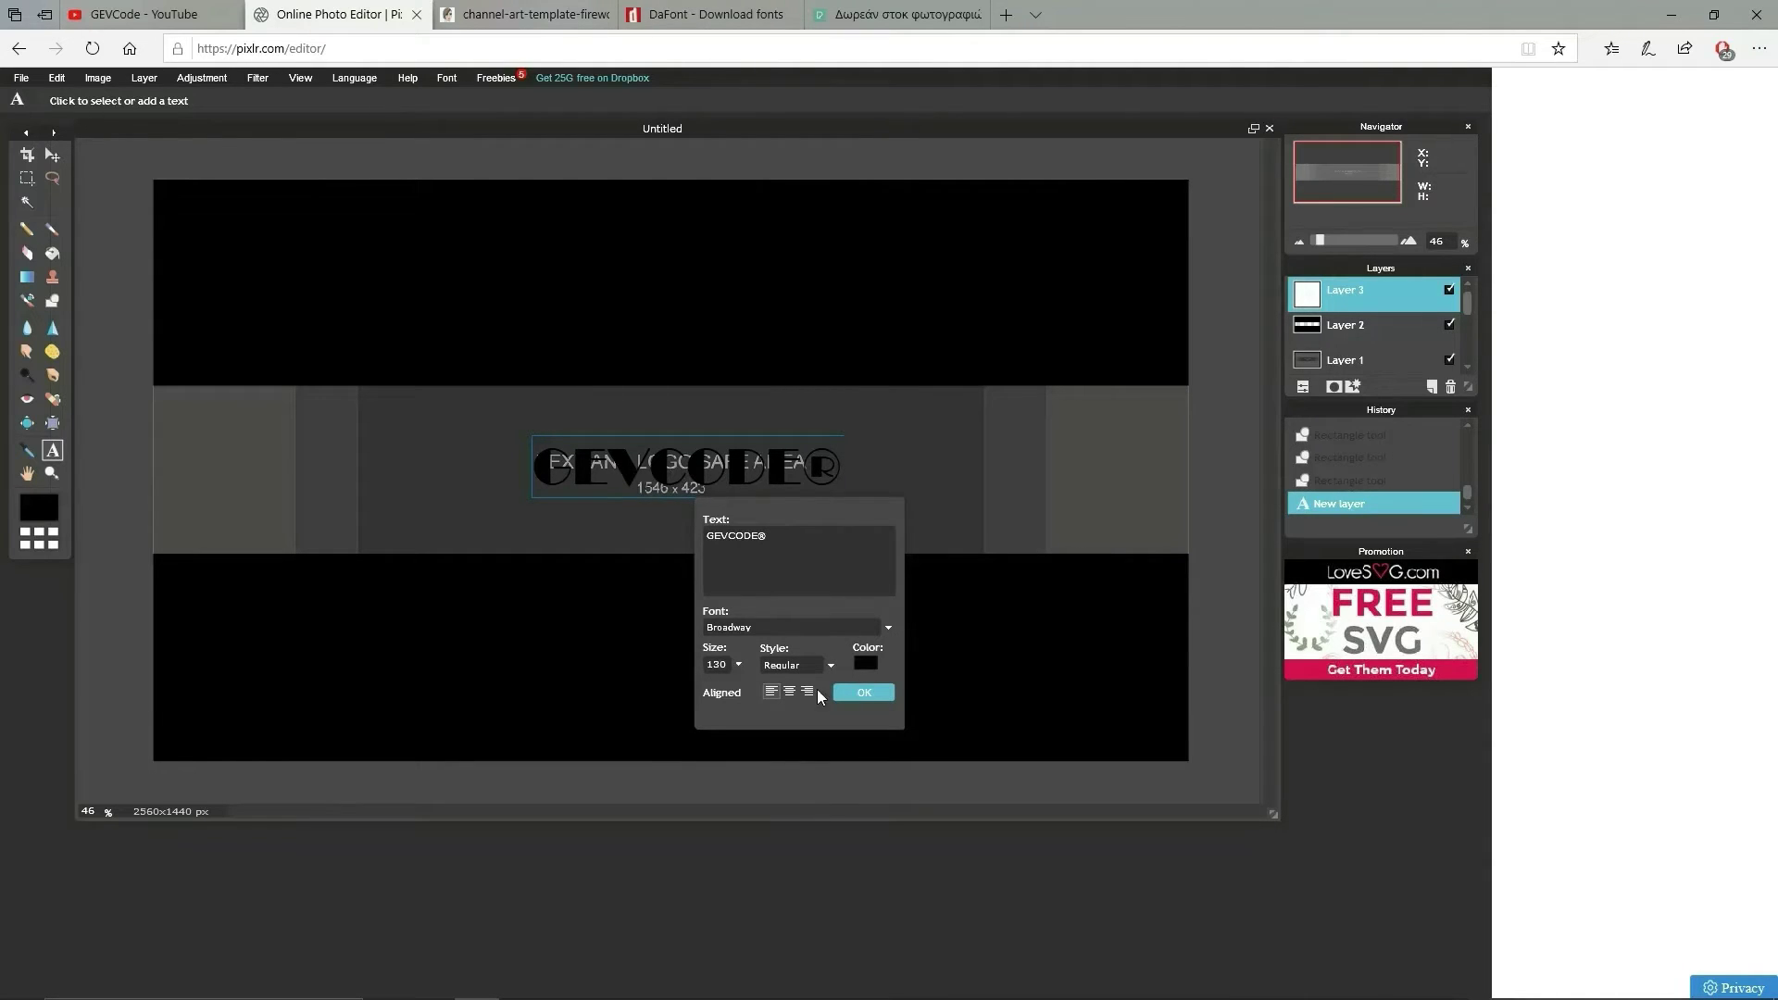
left_click(802, 663)
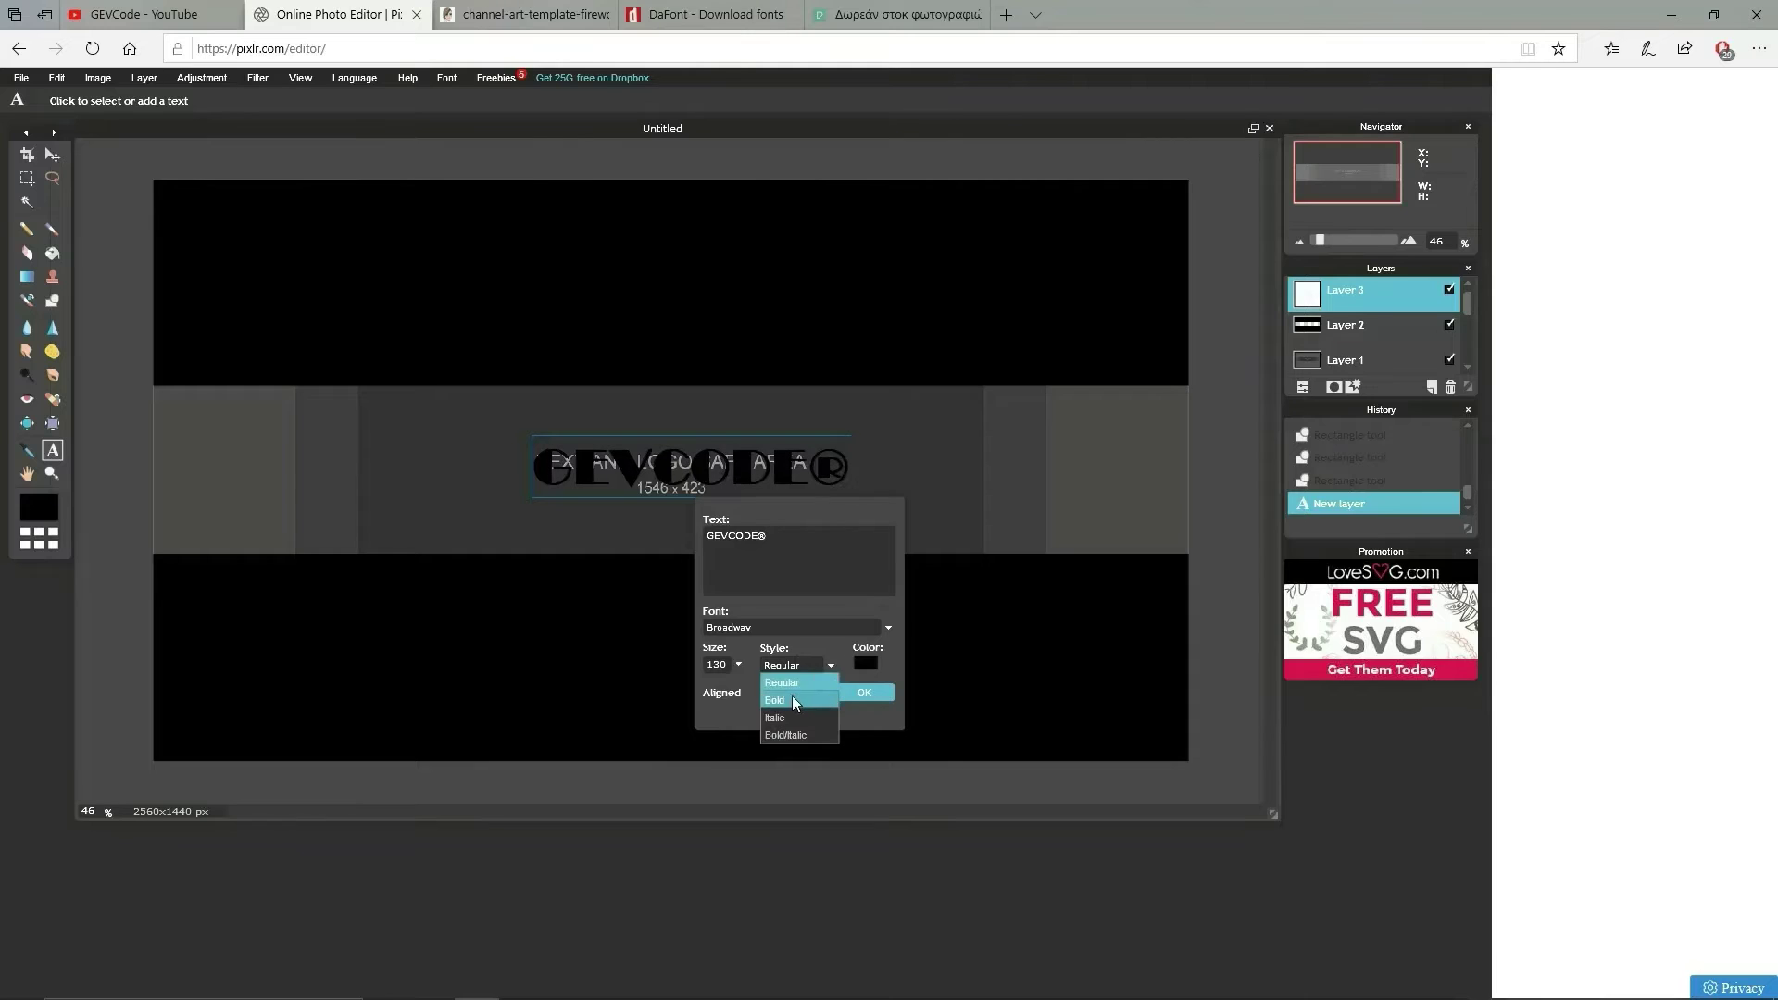
left_click(842, 692)
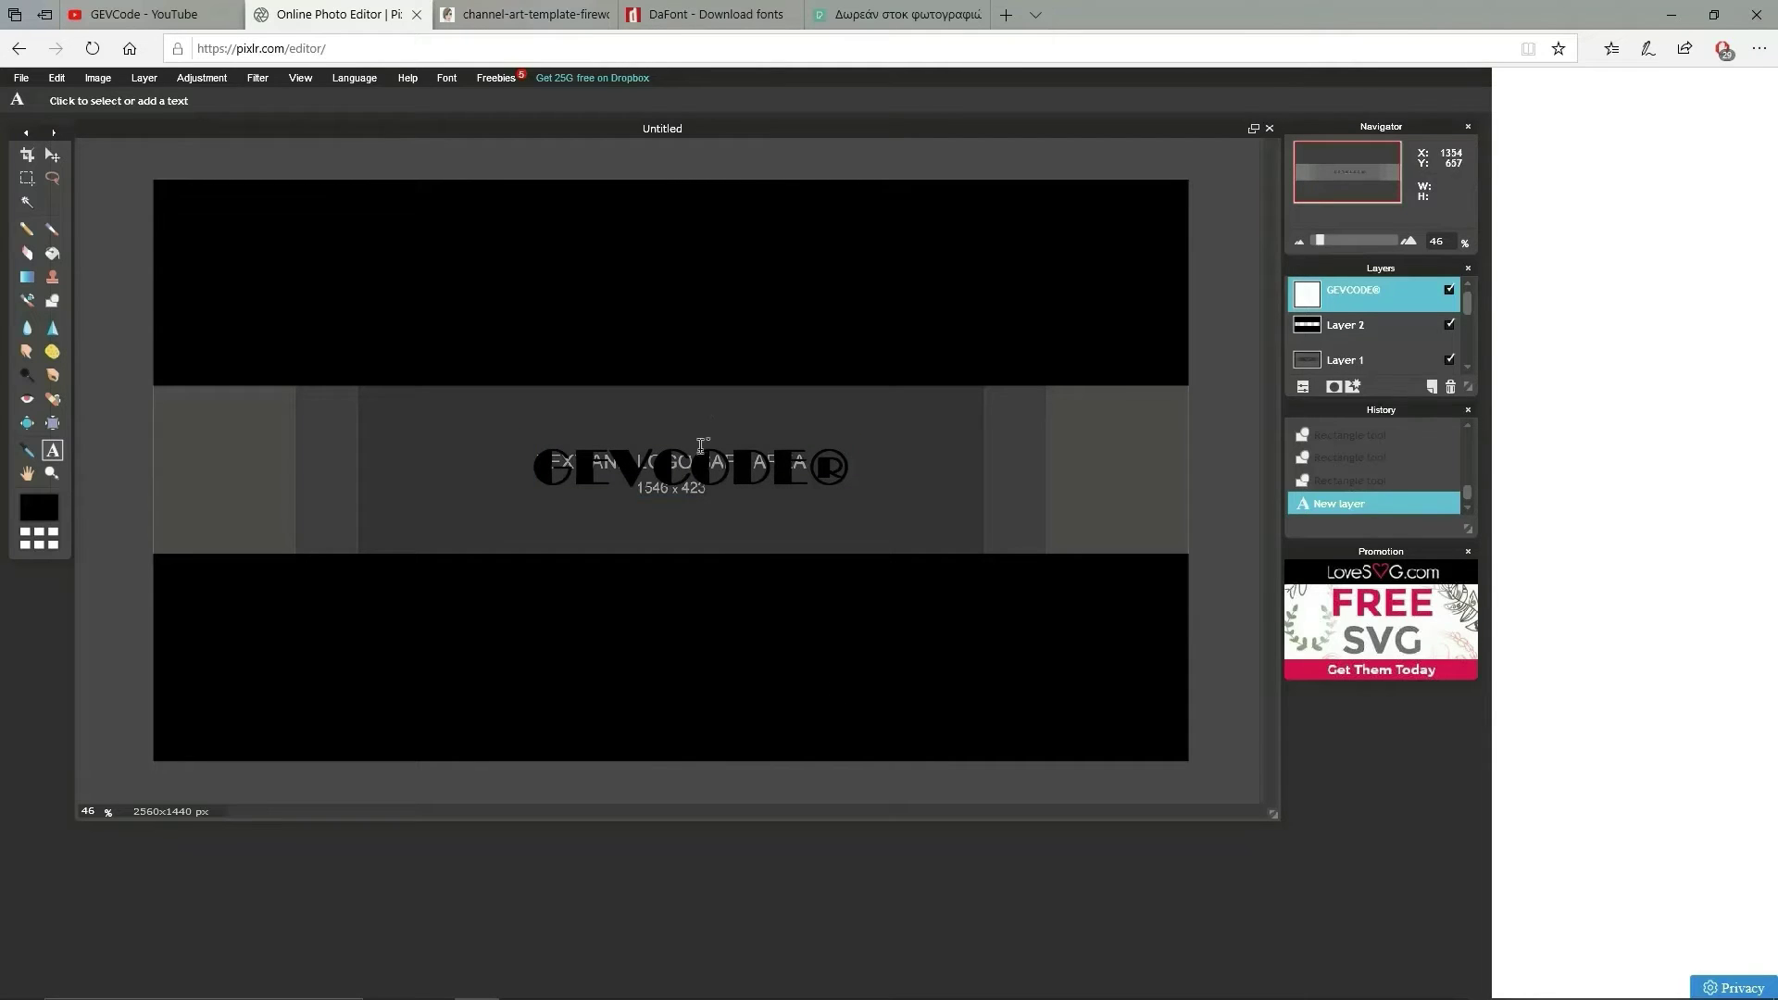
Step: Set the GEVCODE® text size to 165 and reposition the text around the centre of the safe area
left_click(54, 154)
left_click_drag(681, 474, 669, 469)
left_click(53, 450)
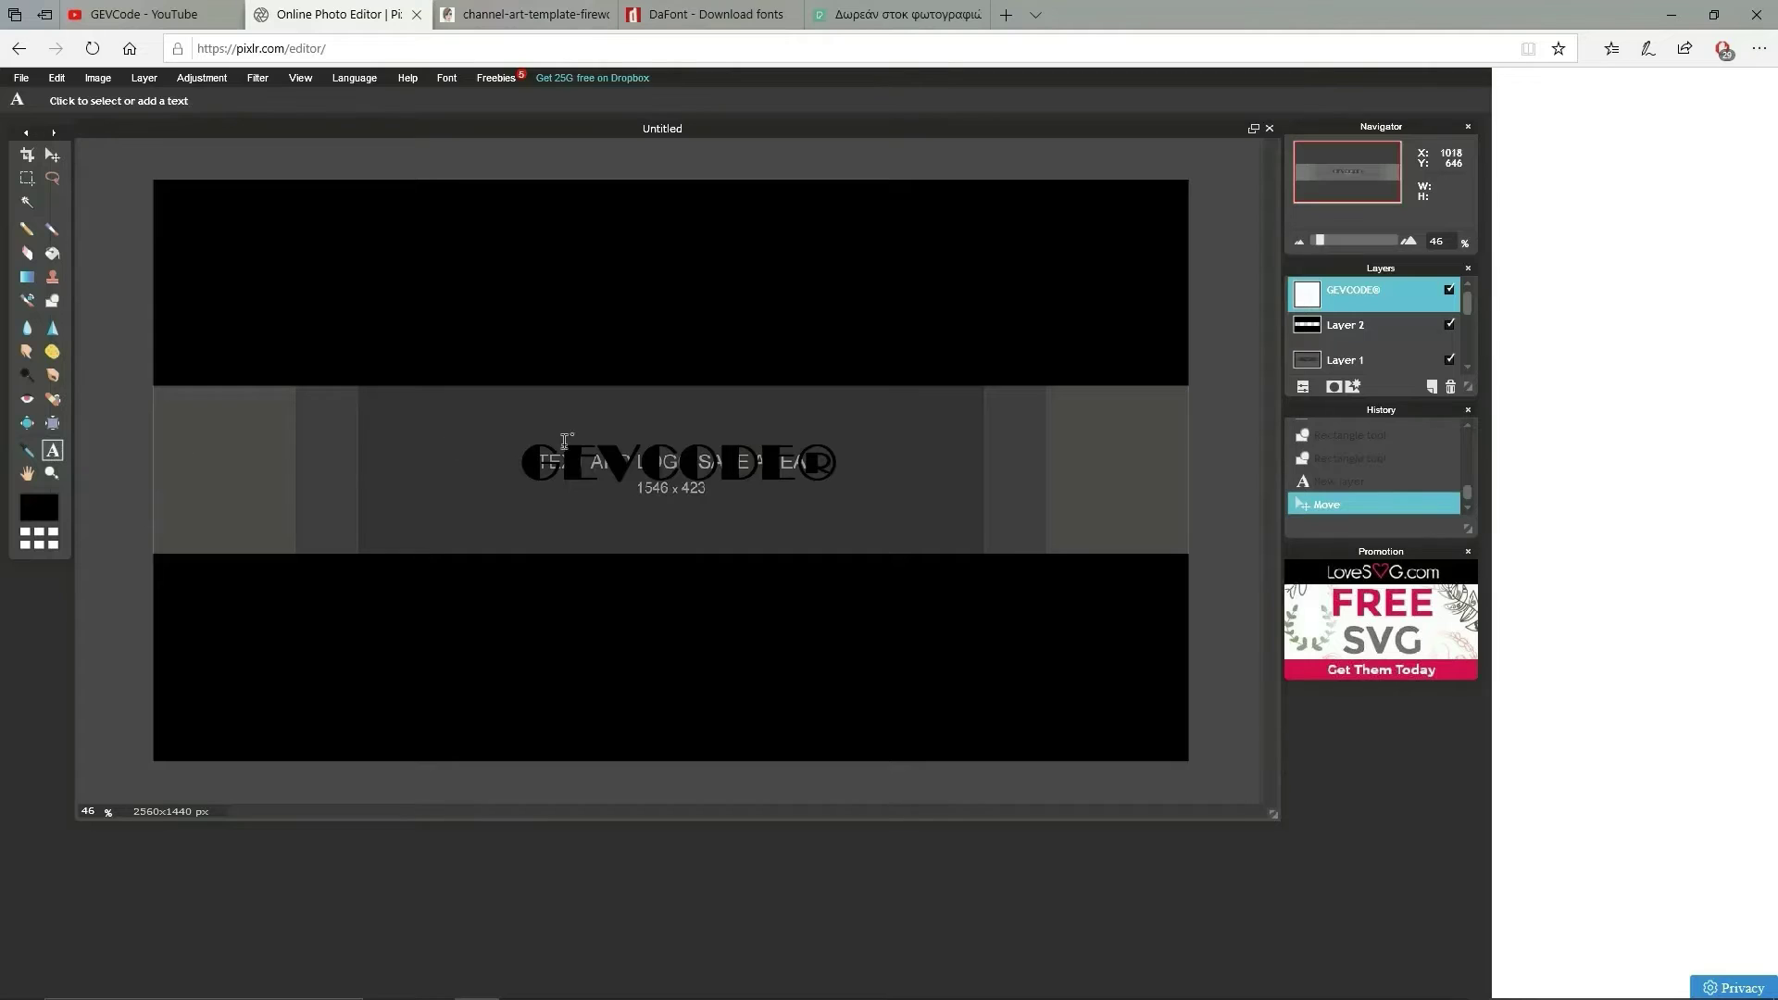
left_click(600, 467)
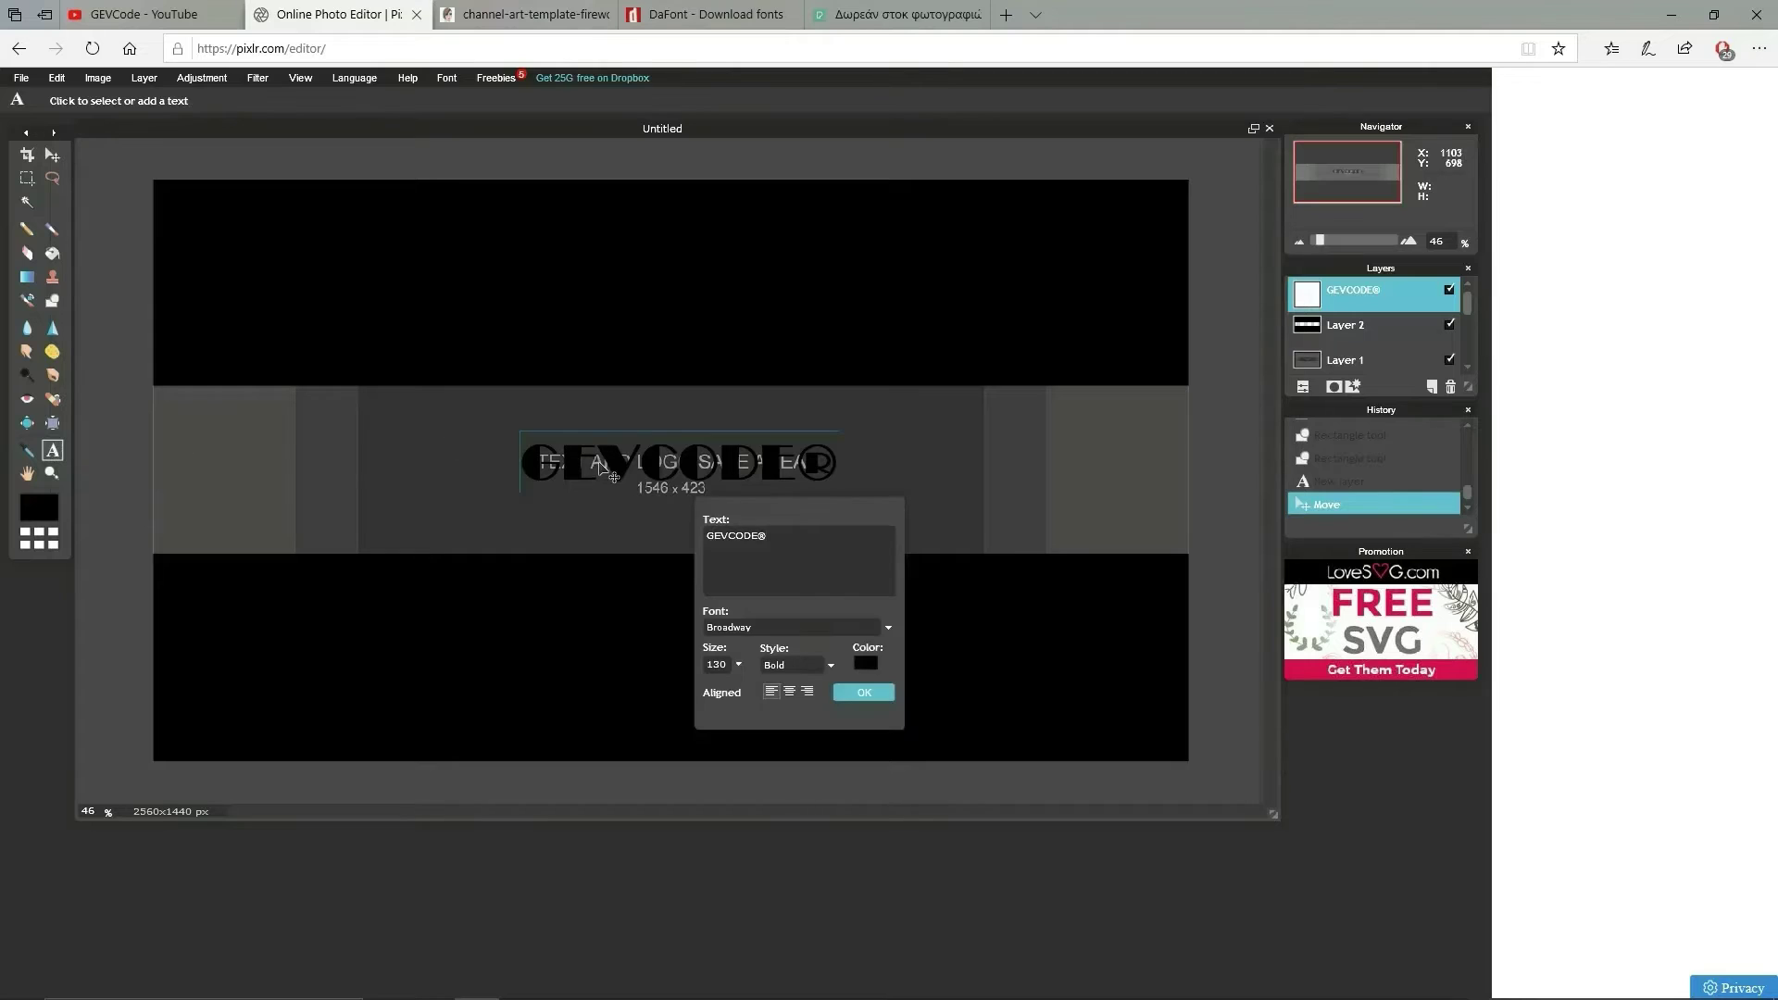
left_click(739, 663)
left_click_drag(669, 689, 672, 693)
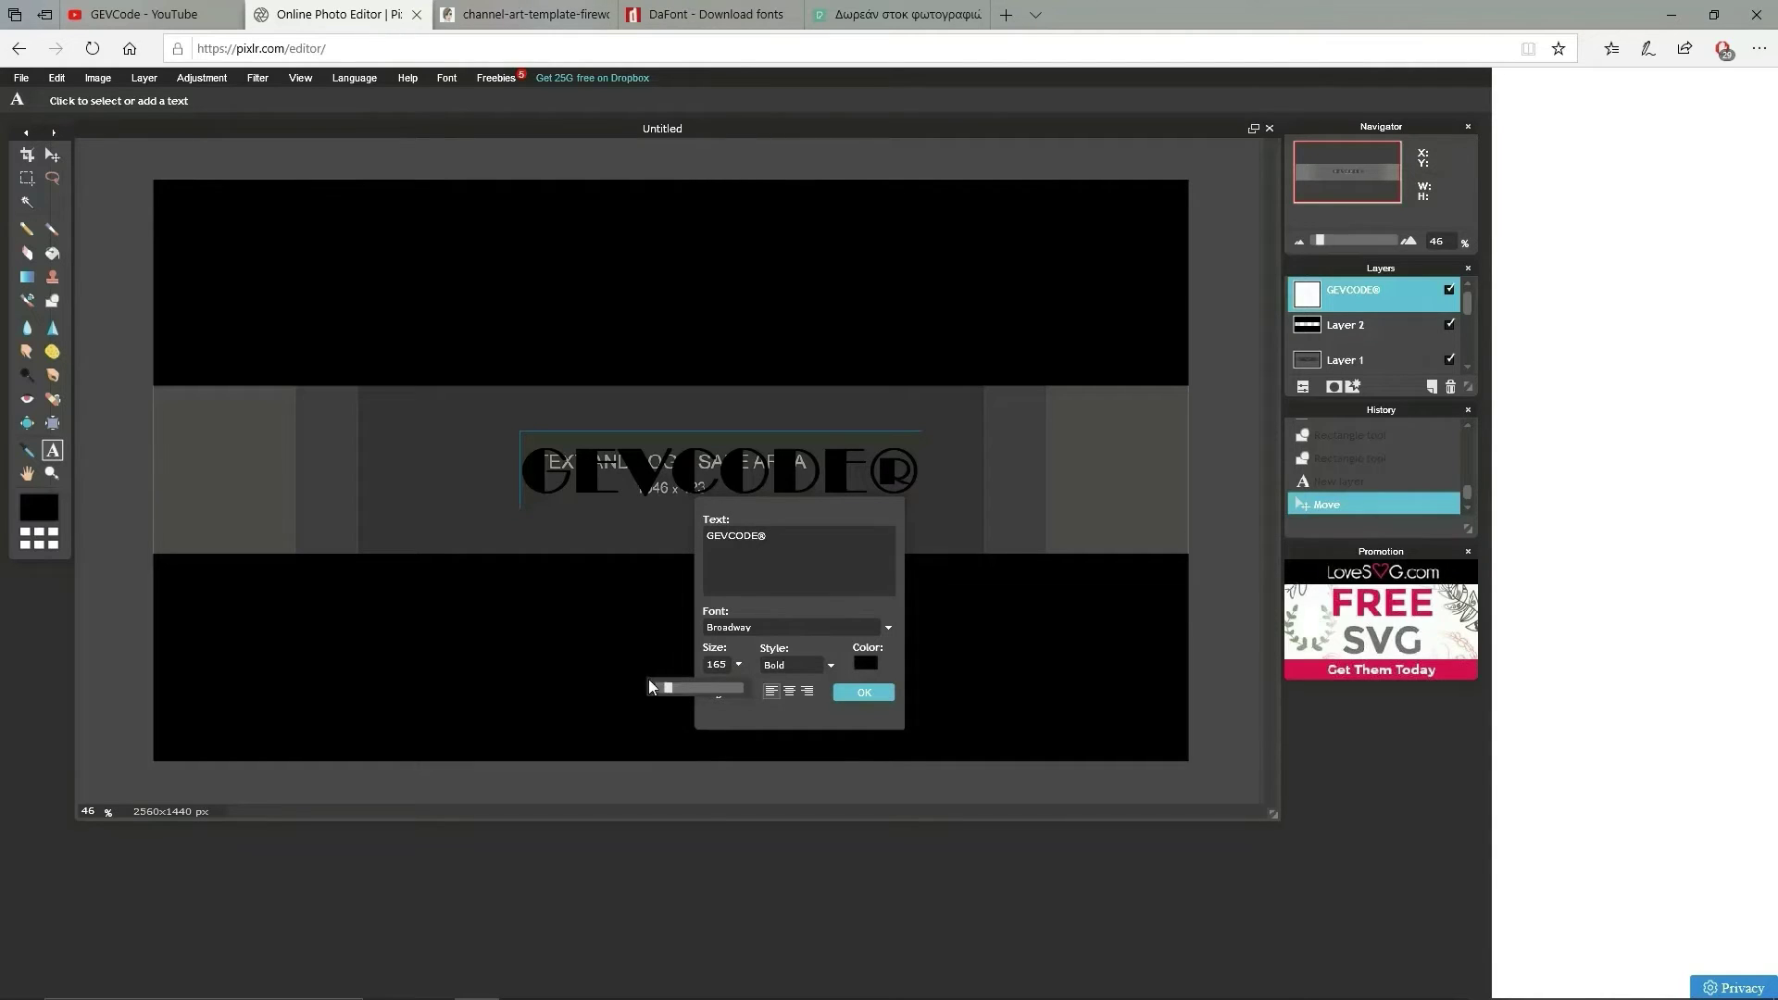
left_click(861, 693)
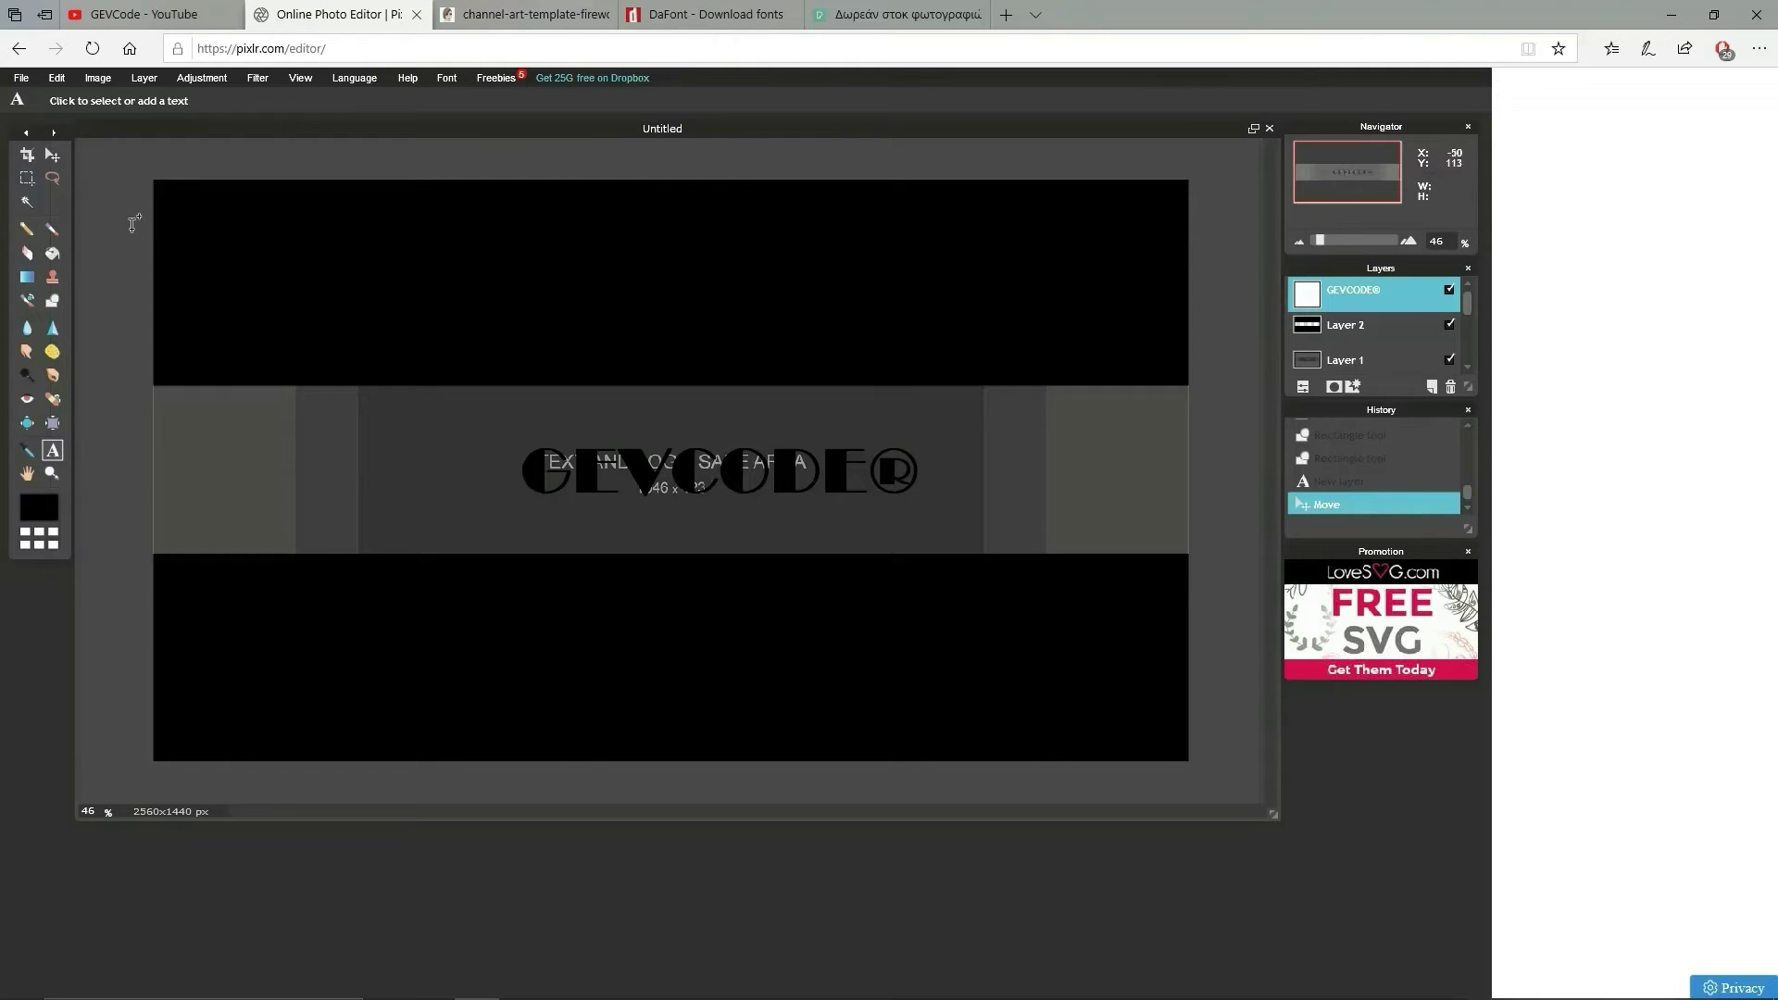
left_click(52, 155)
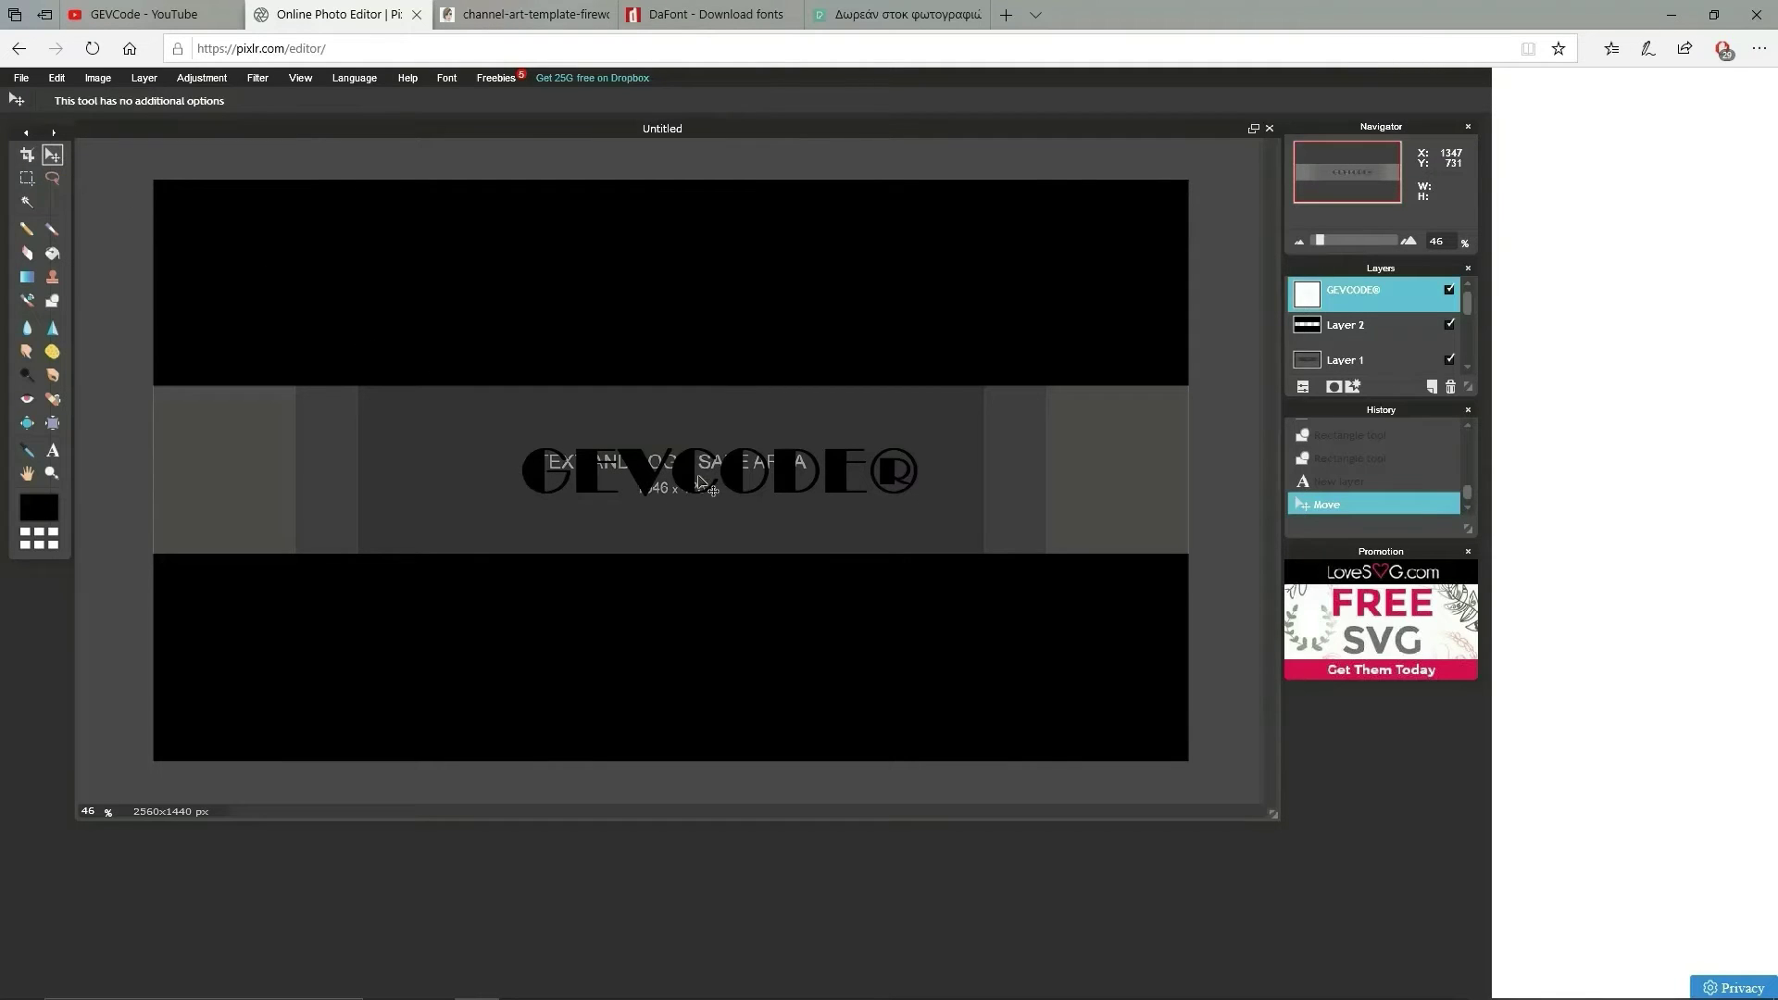
left_click_drag(694, 470, 657, 465)
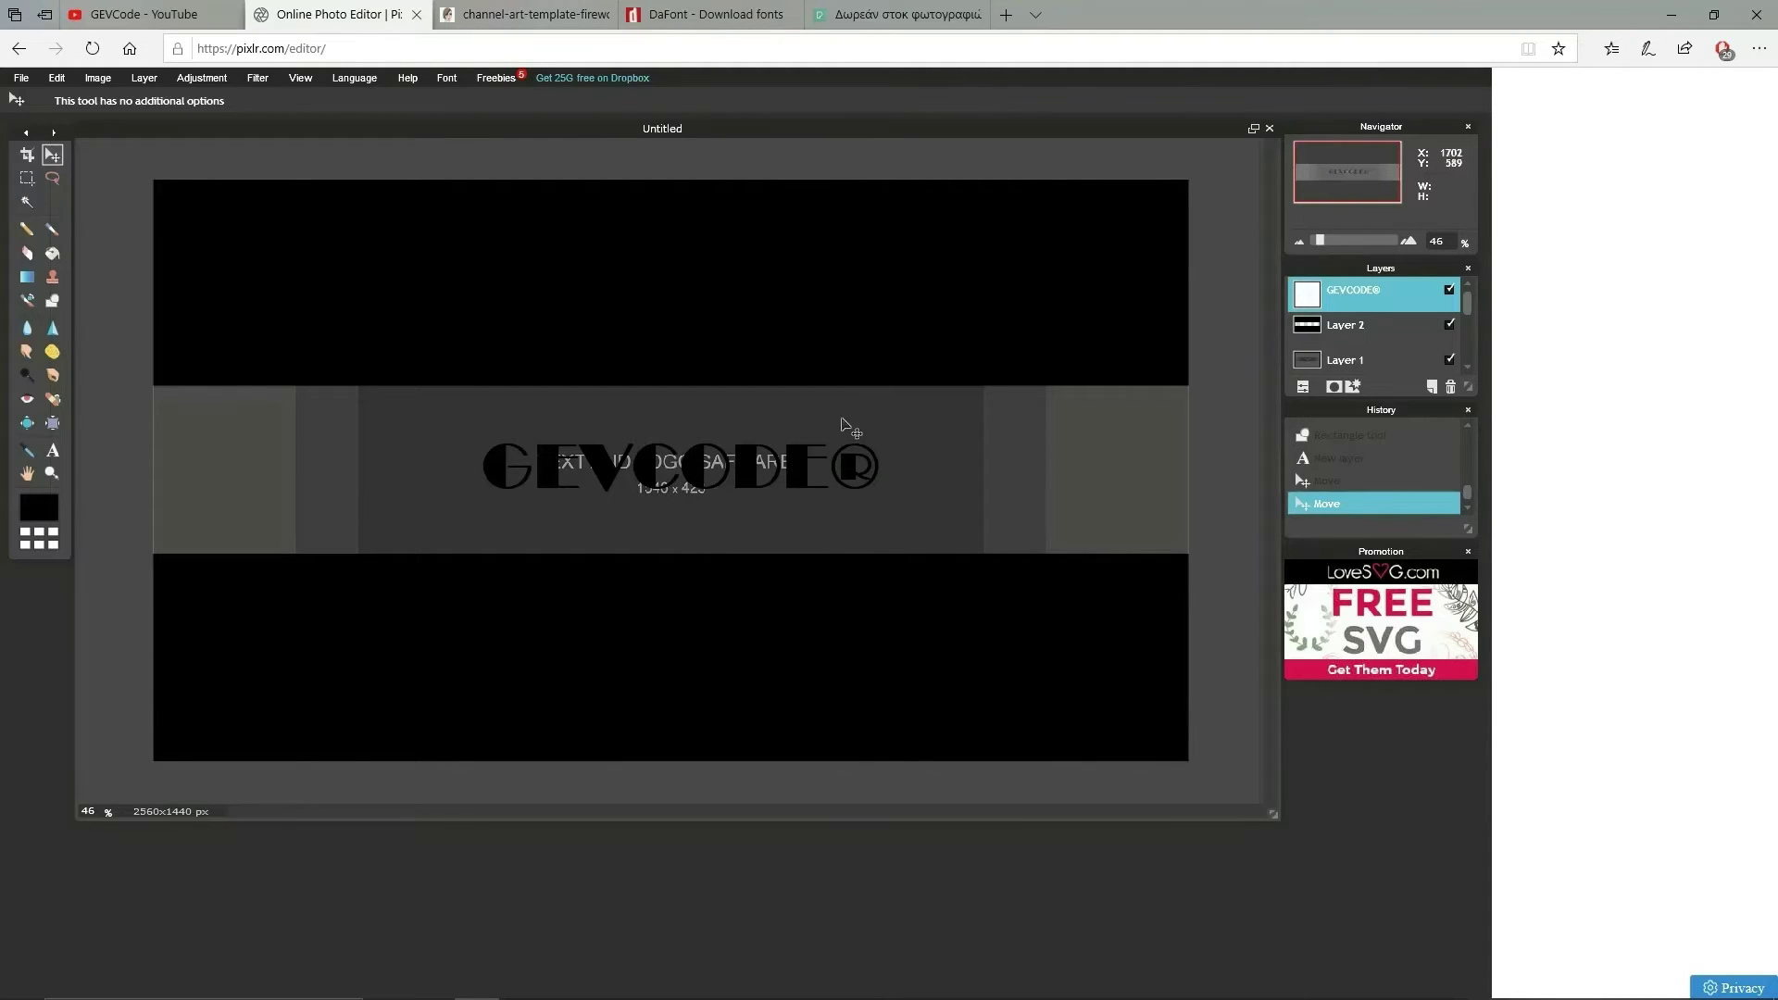
Step: Open the image computer-laptop-work-place-camera-705164.jpeg from the Pictures folder as a new layer
left_click(143, 79)
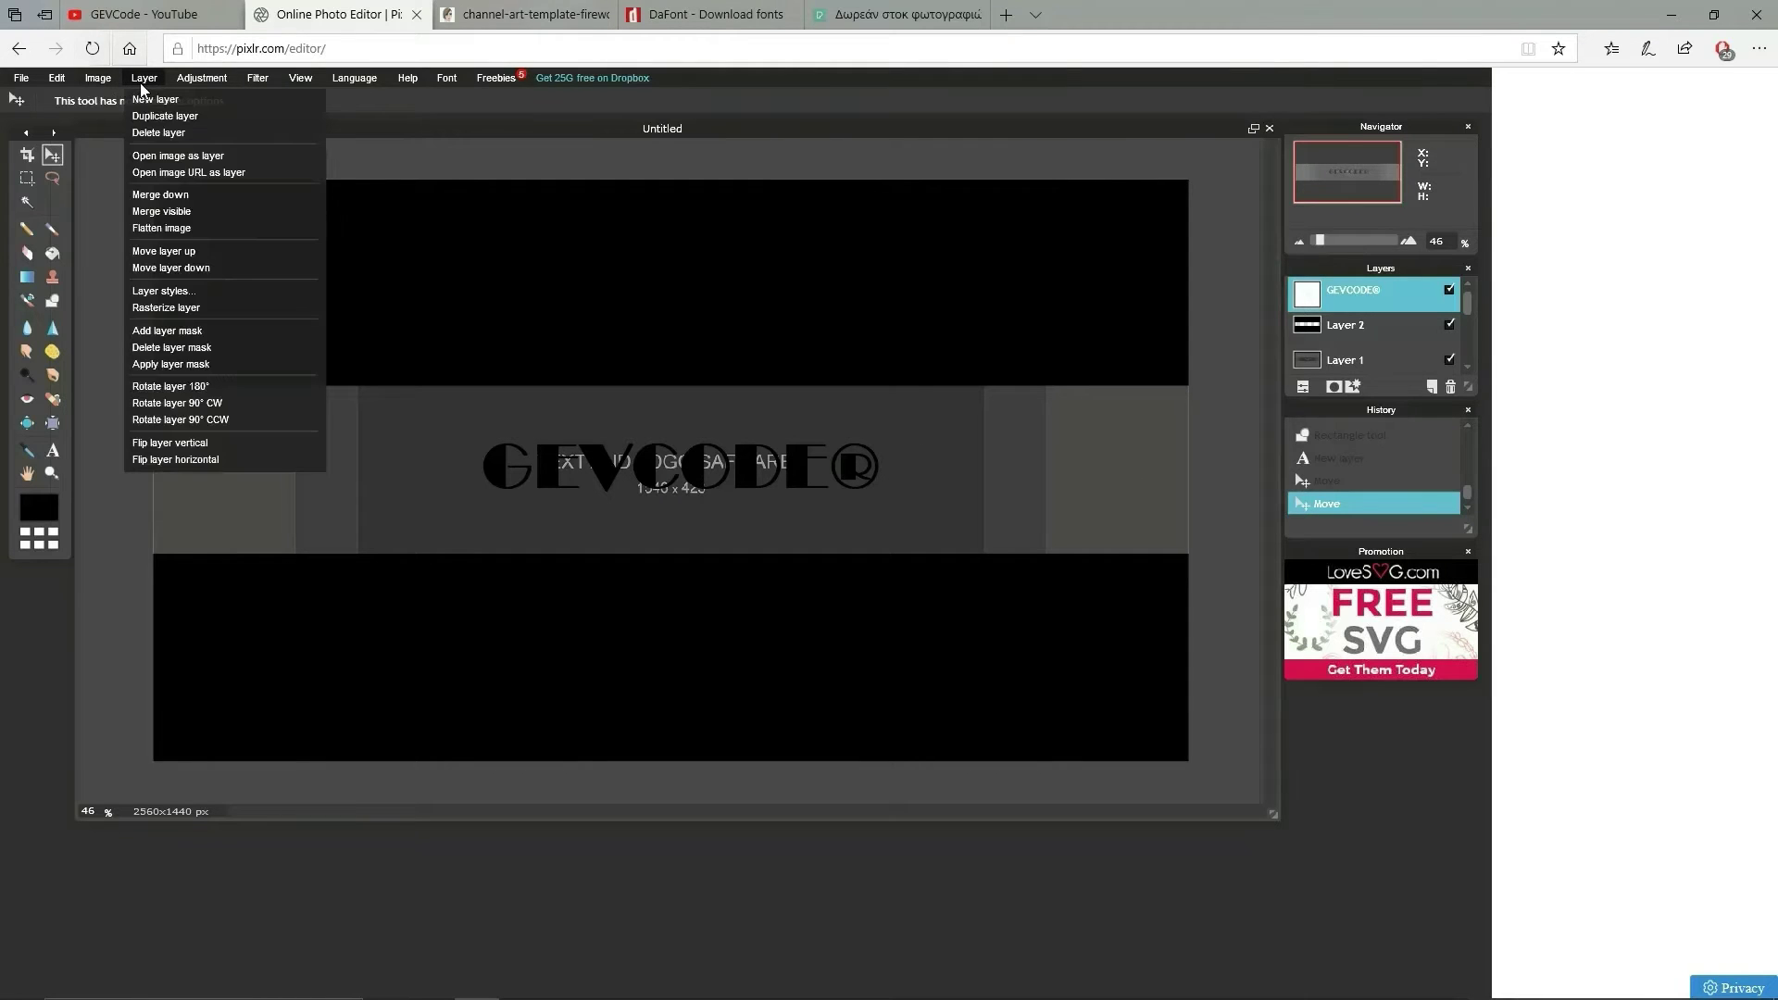
left_click(172, 157)
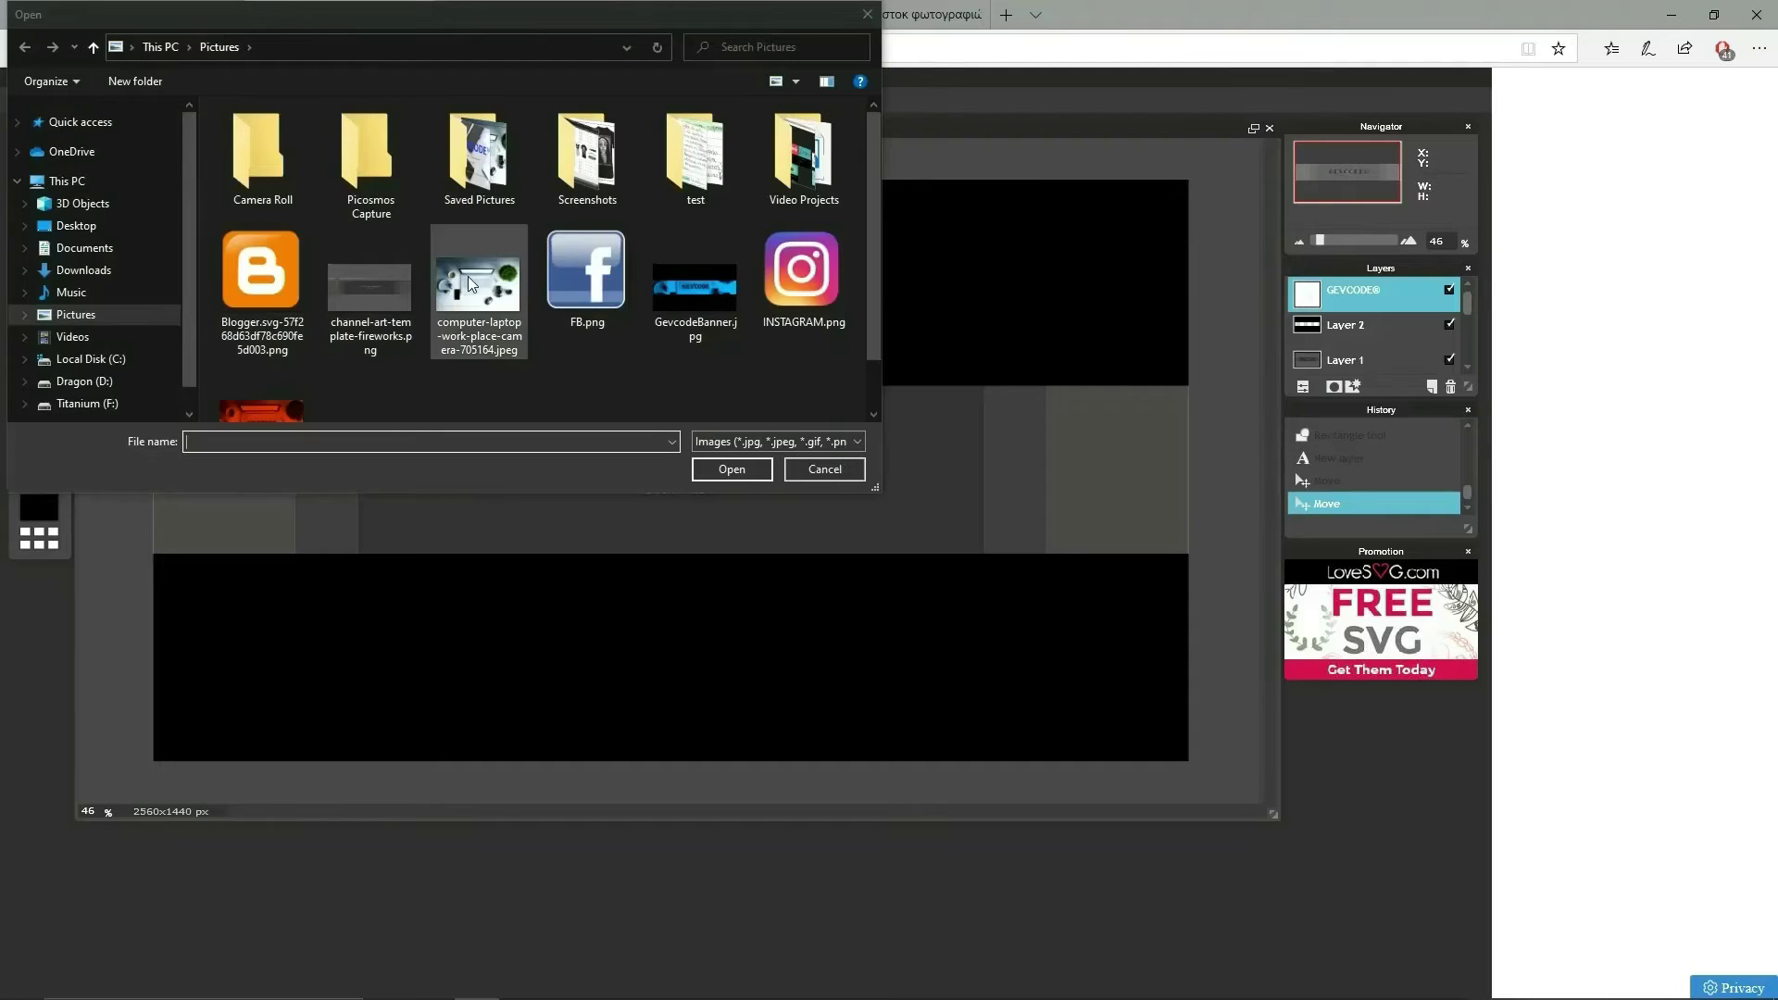
left_click(476, 287)
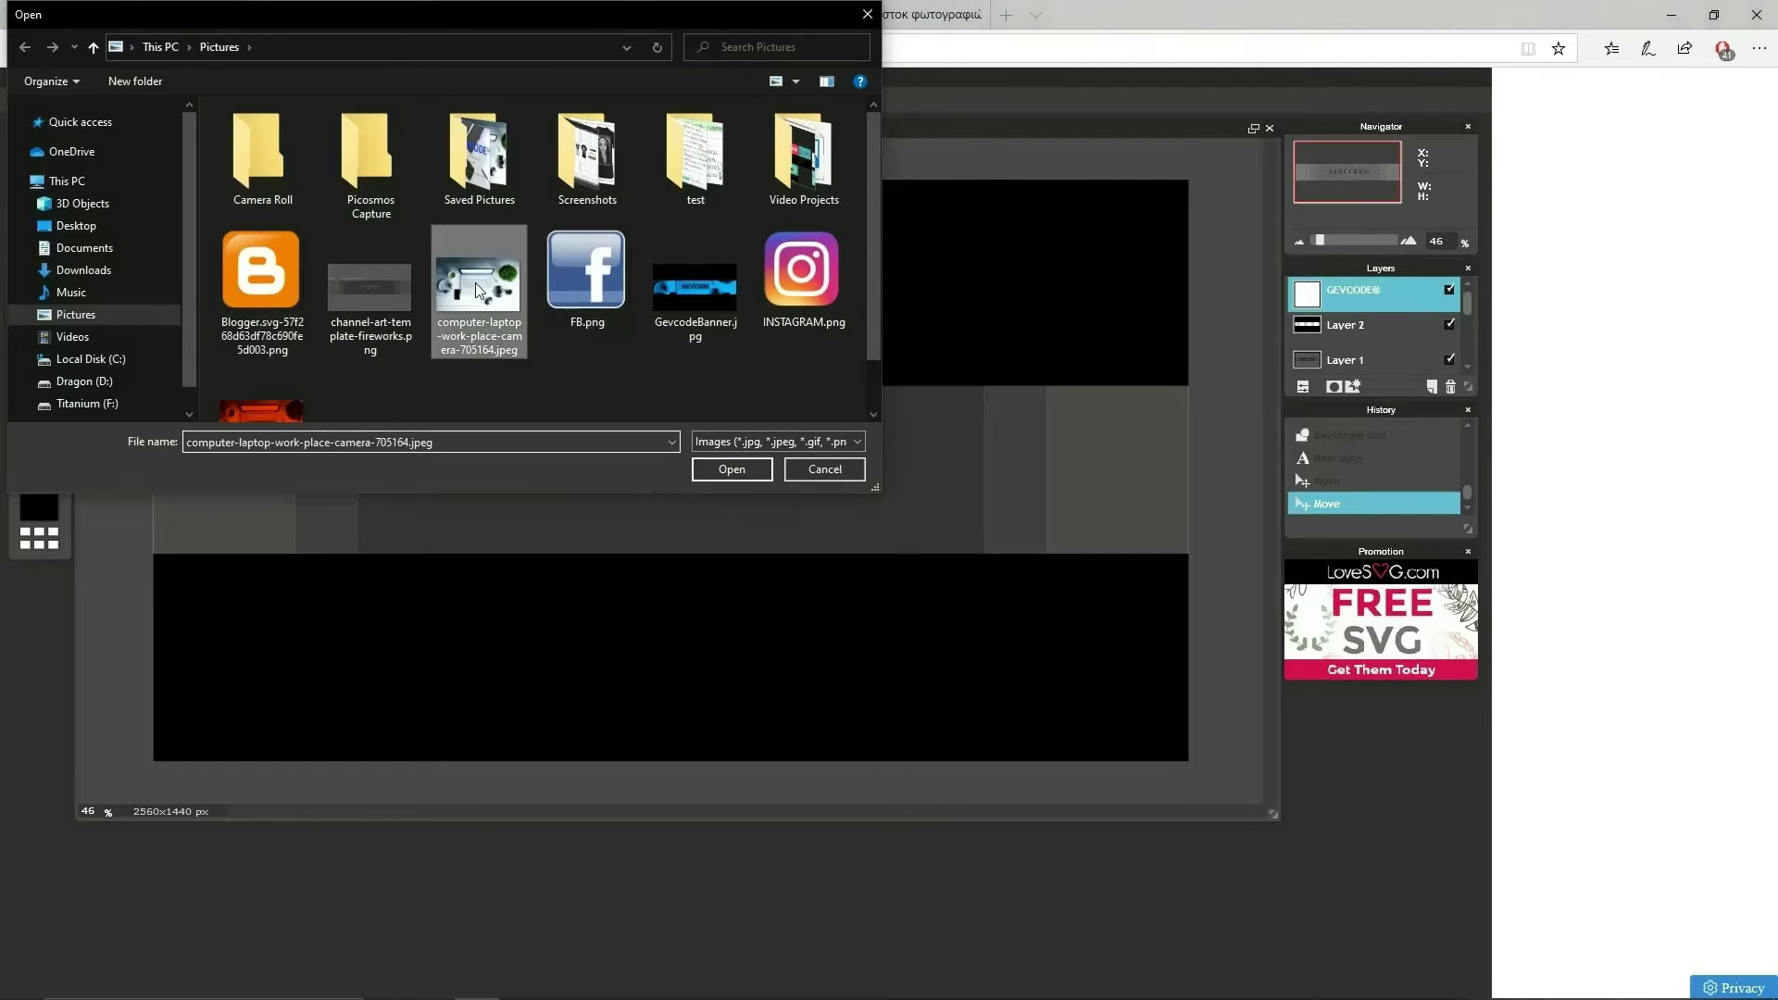
left_click(716, 468)
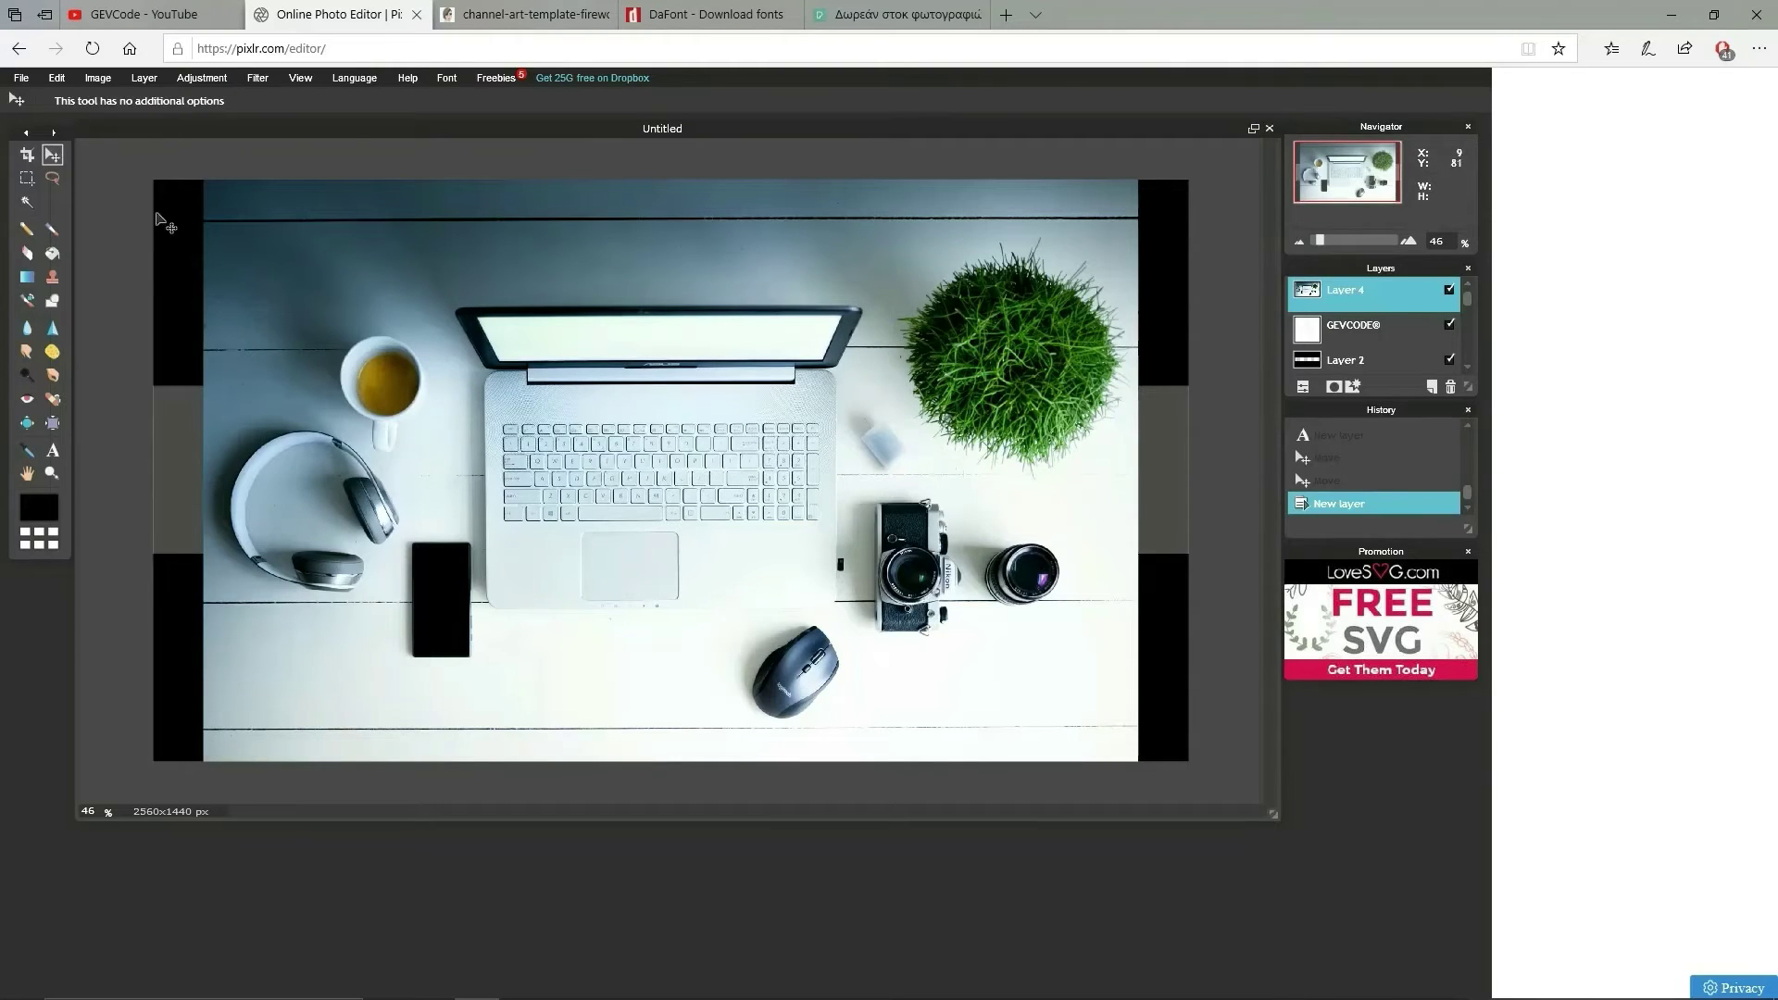
Step: Enlarge the laptop photo layer with Free transform until it covers the full canvas, and apply the transformation
left_click(57, 79)
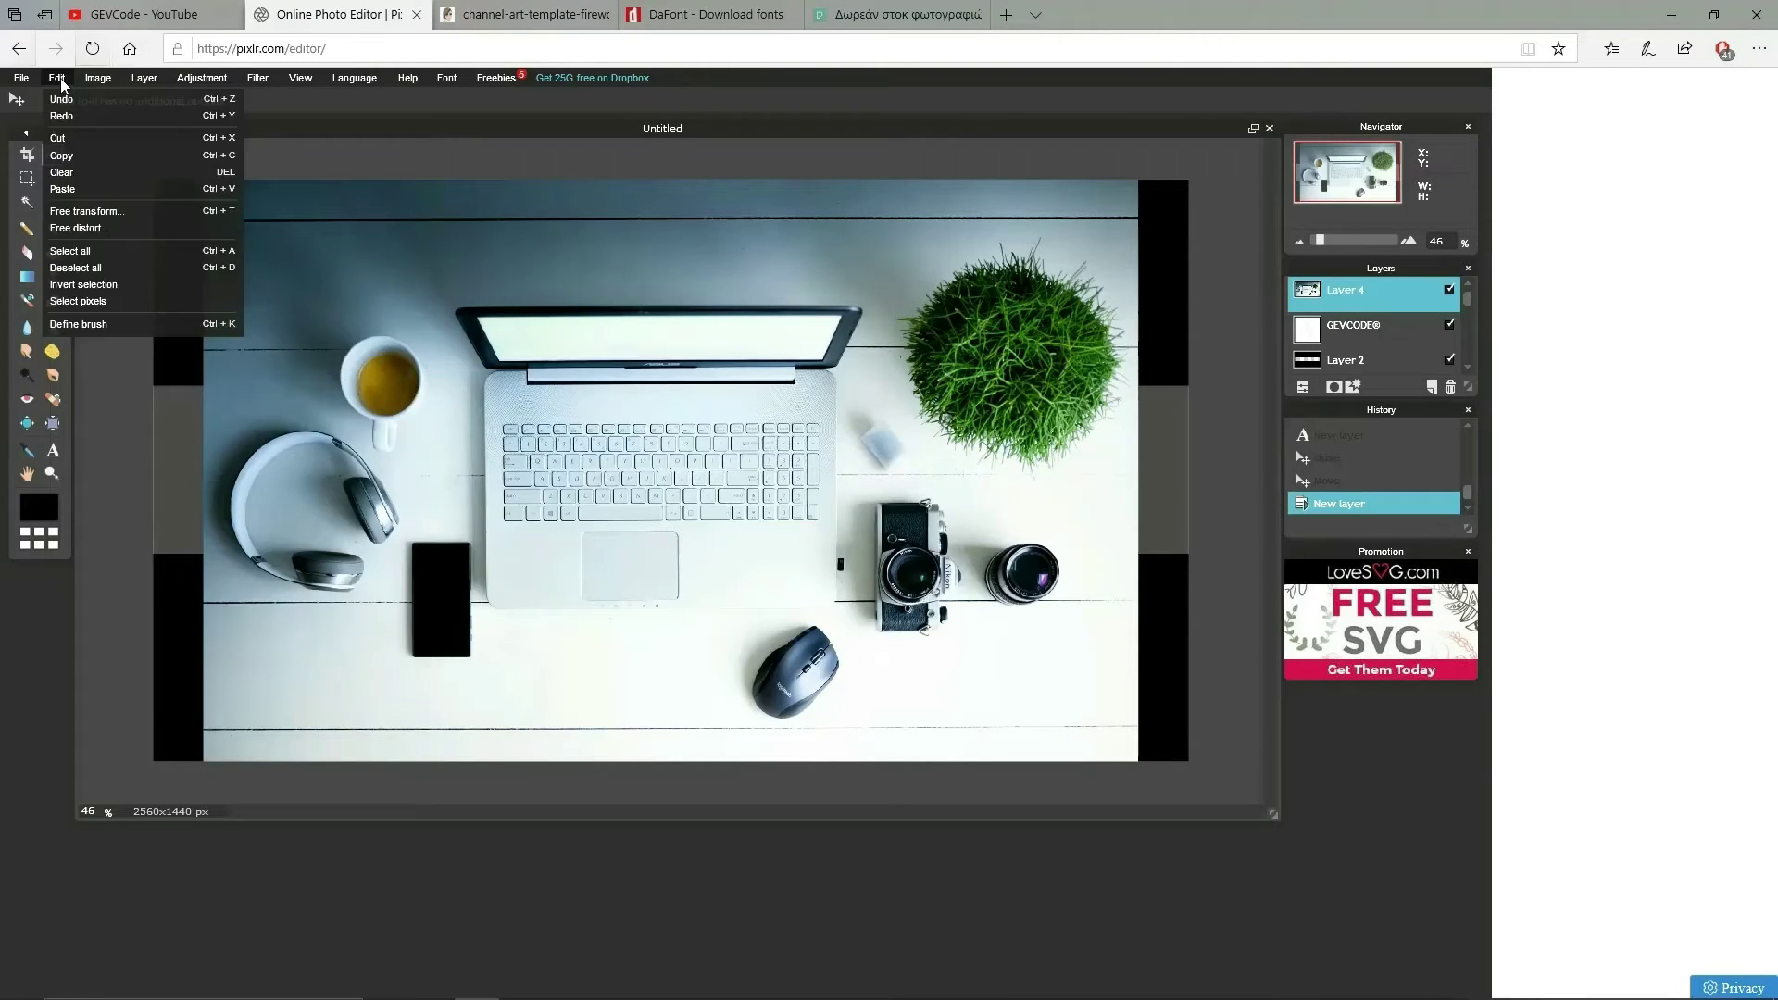
left_click(82, 213)
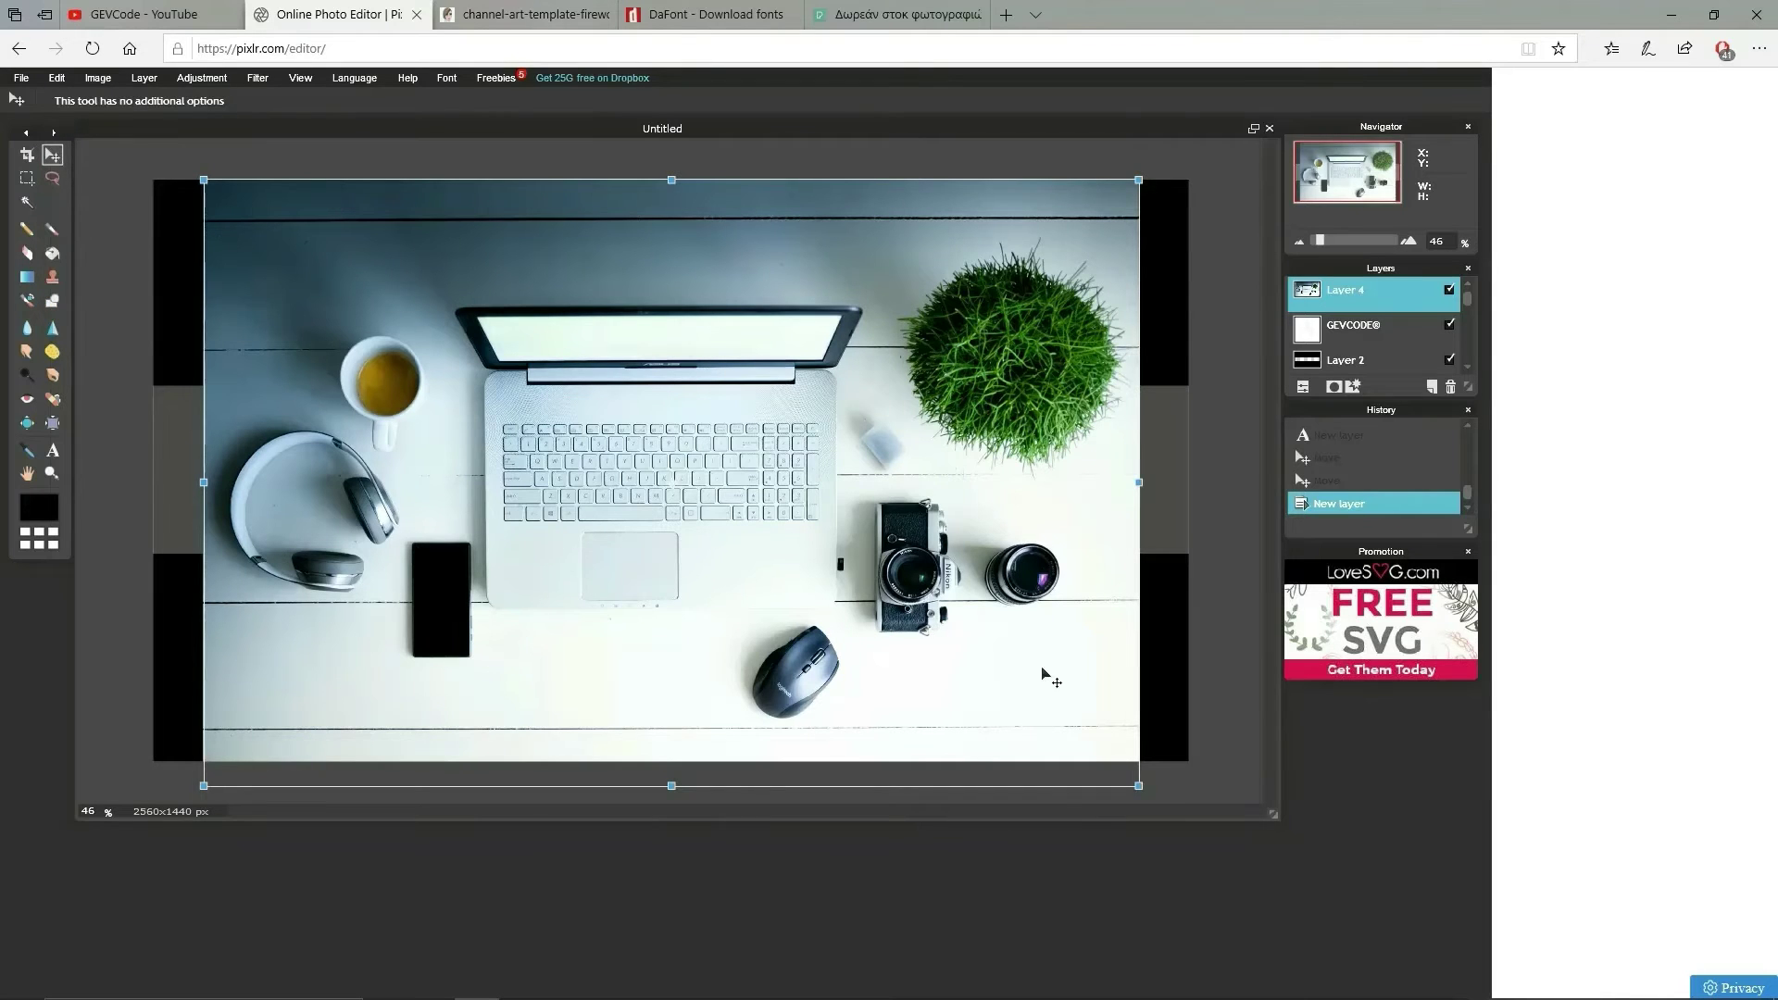
left_click_drag(1137, 787, 1313, 937)
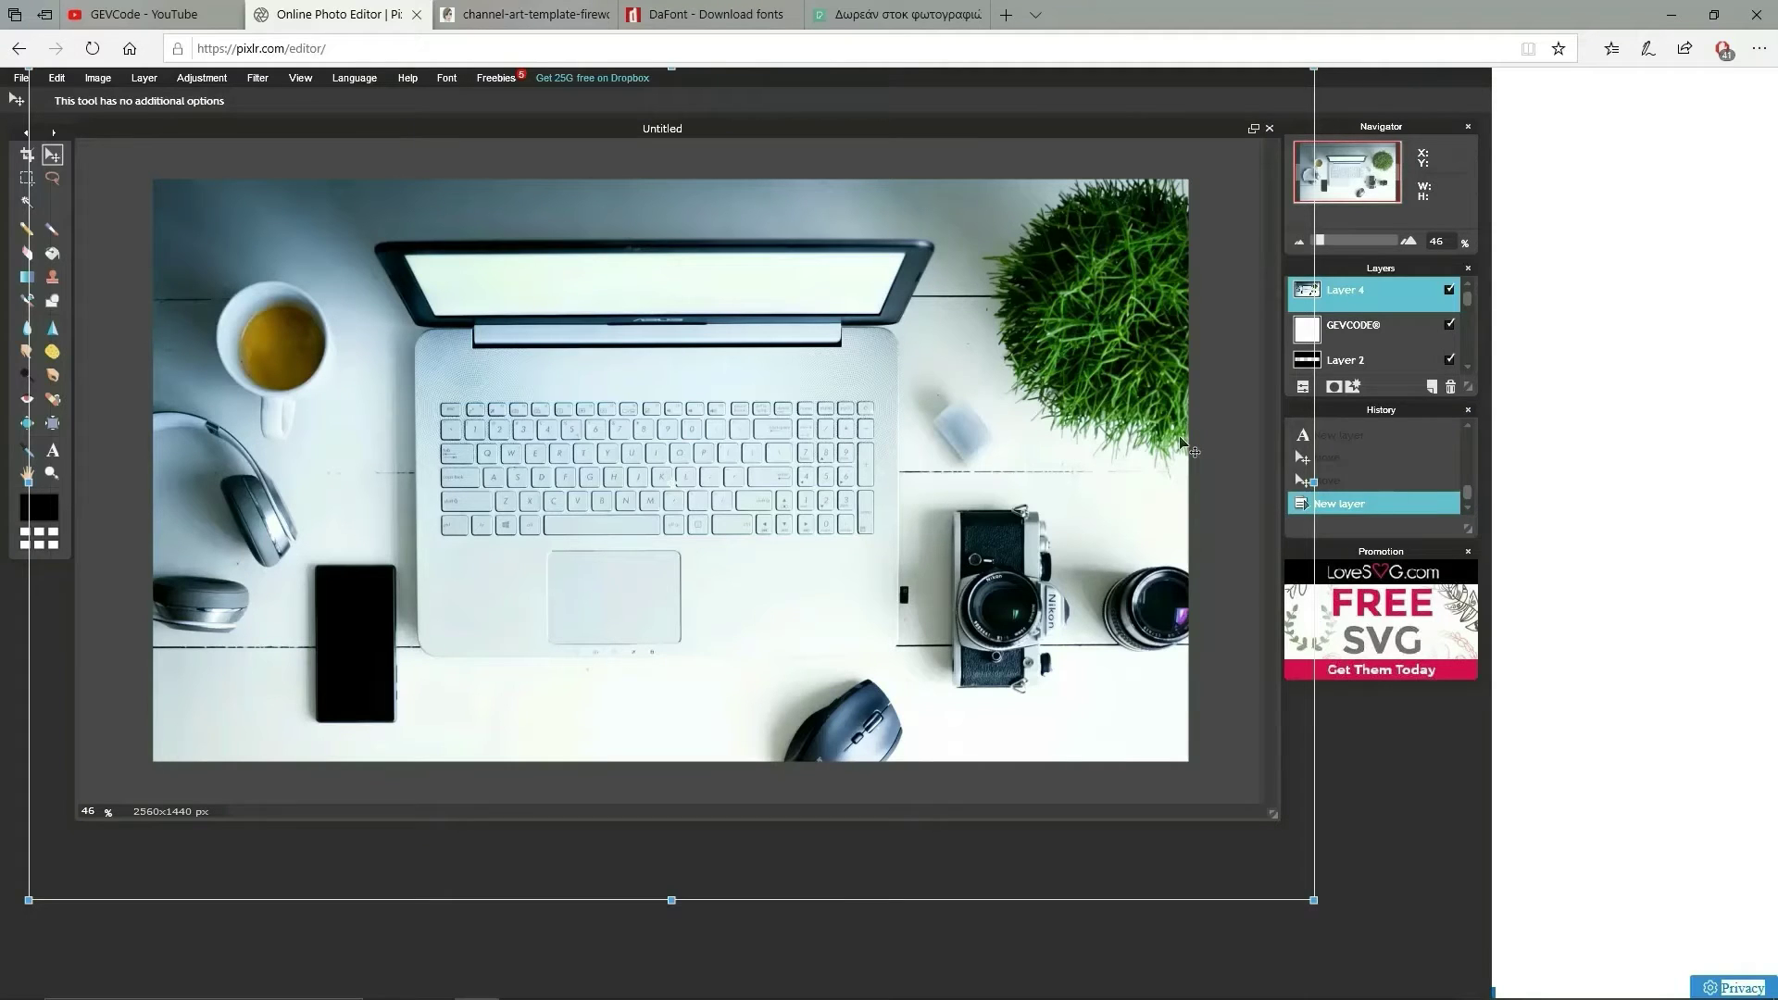
key("Return")
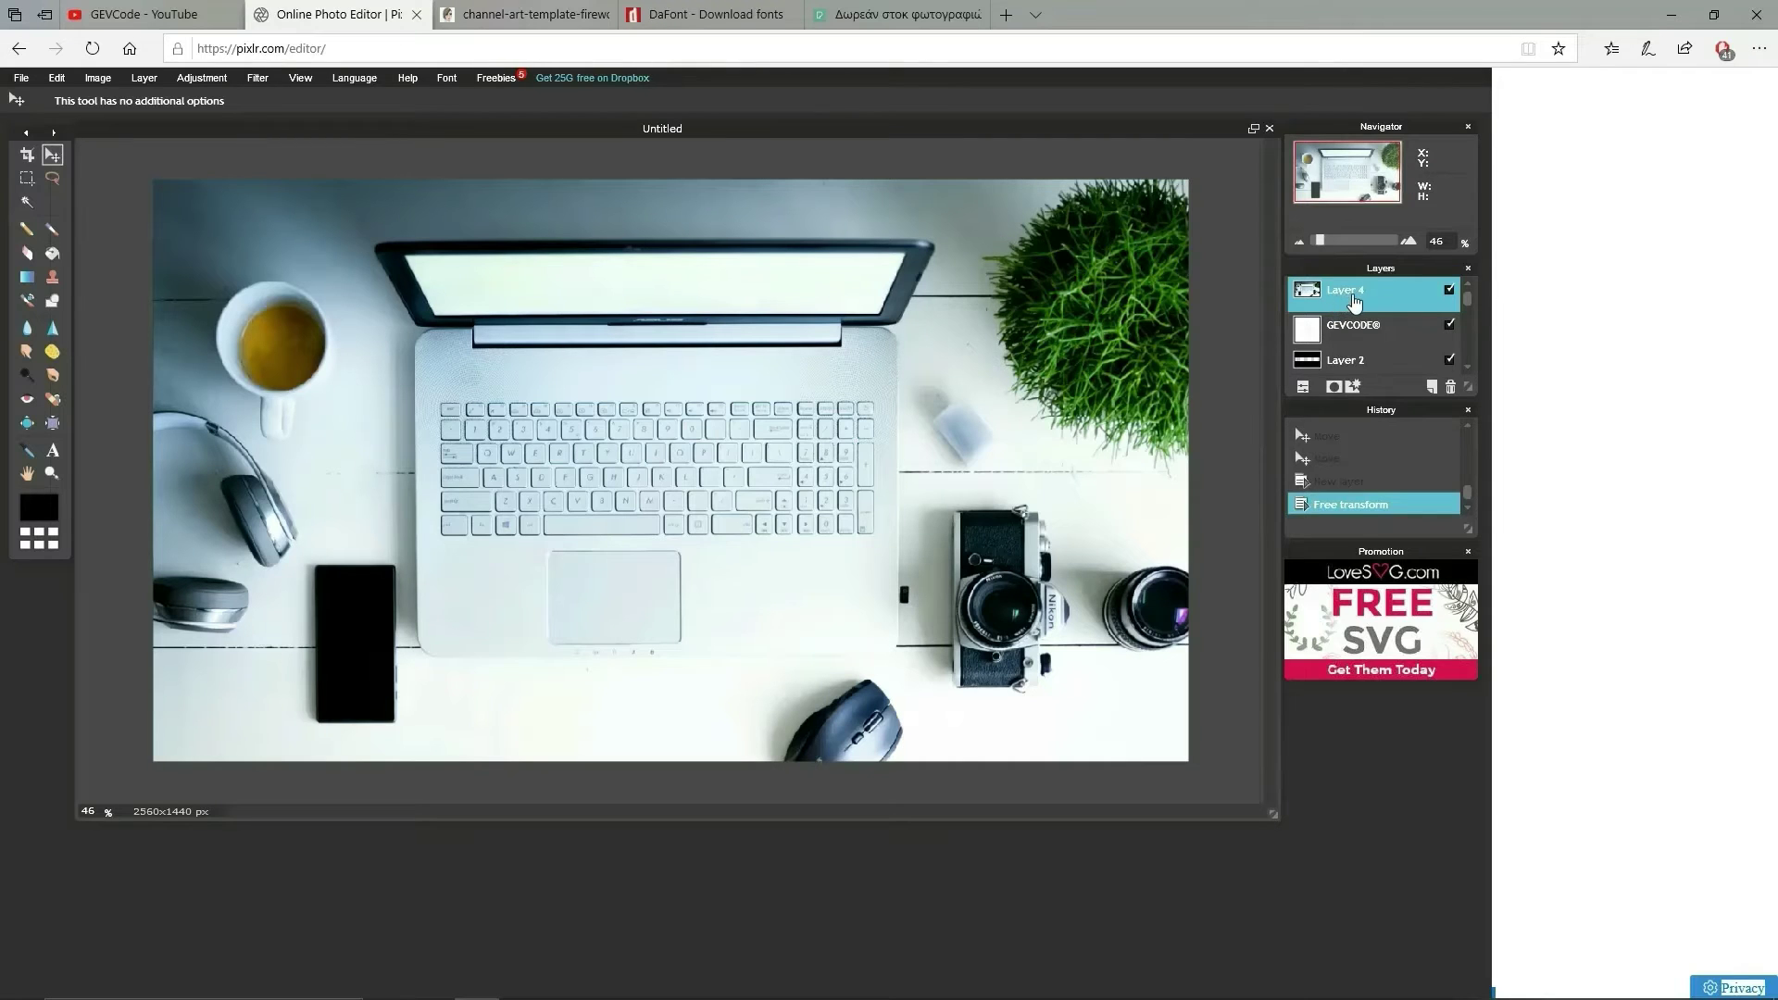
Step: Reorder the layers so the laptop photo lies beneath the GEVCODE® text and the black bars layer is on top
left_click_drag(1354, 304, 1367, 392)
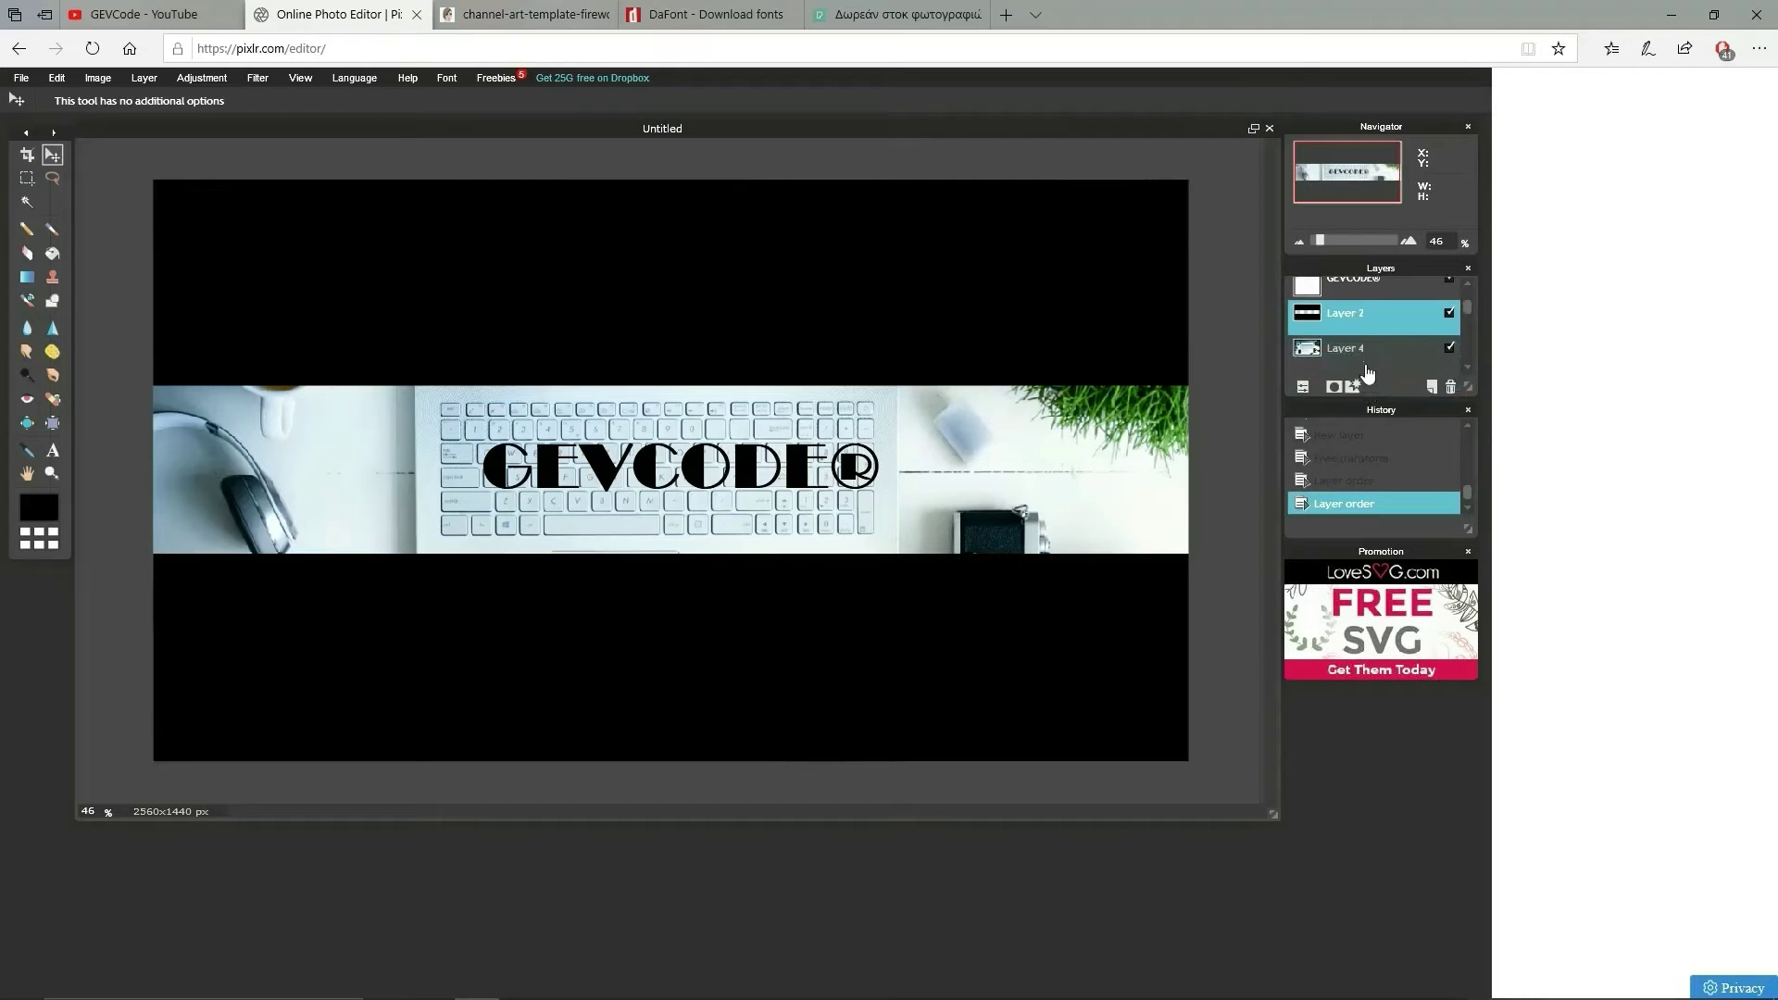
left_click_drag(1368, 332, 1350, 365)
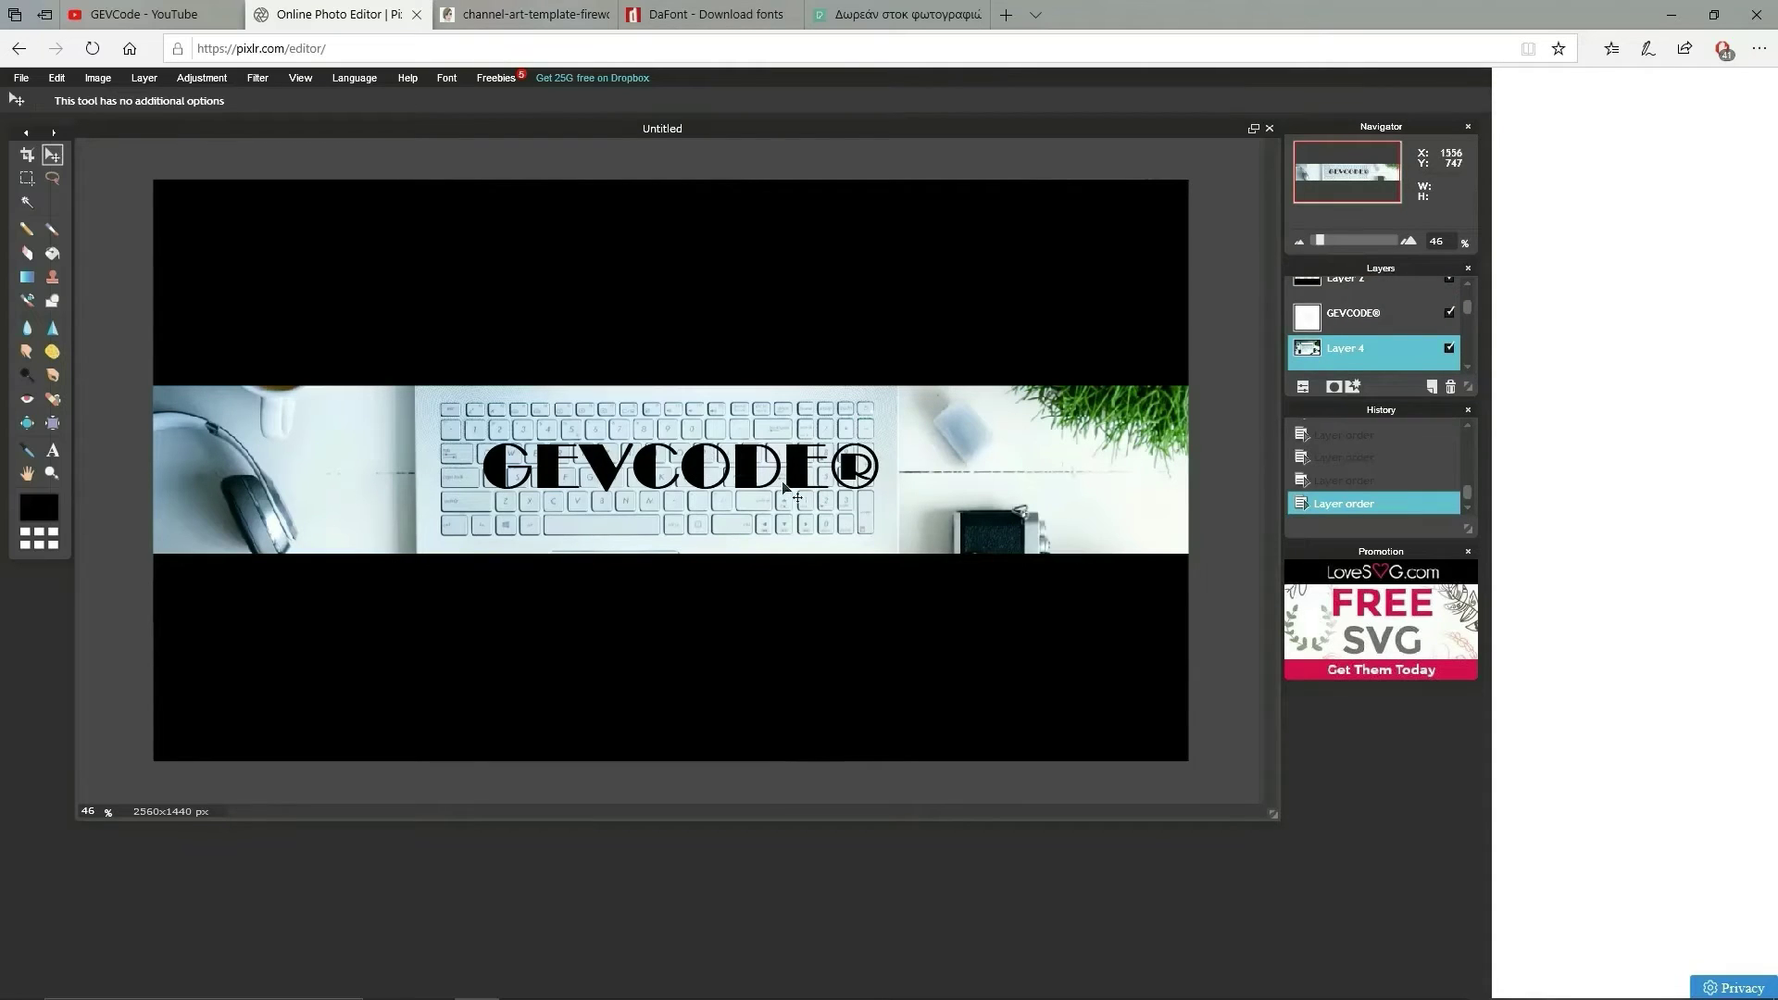
left_click(187, 81)
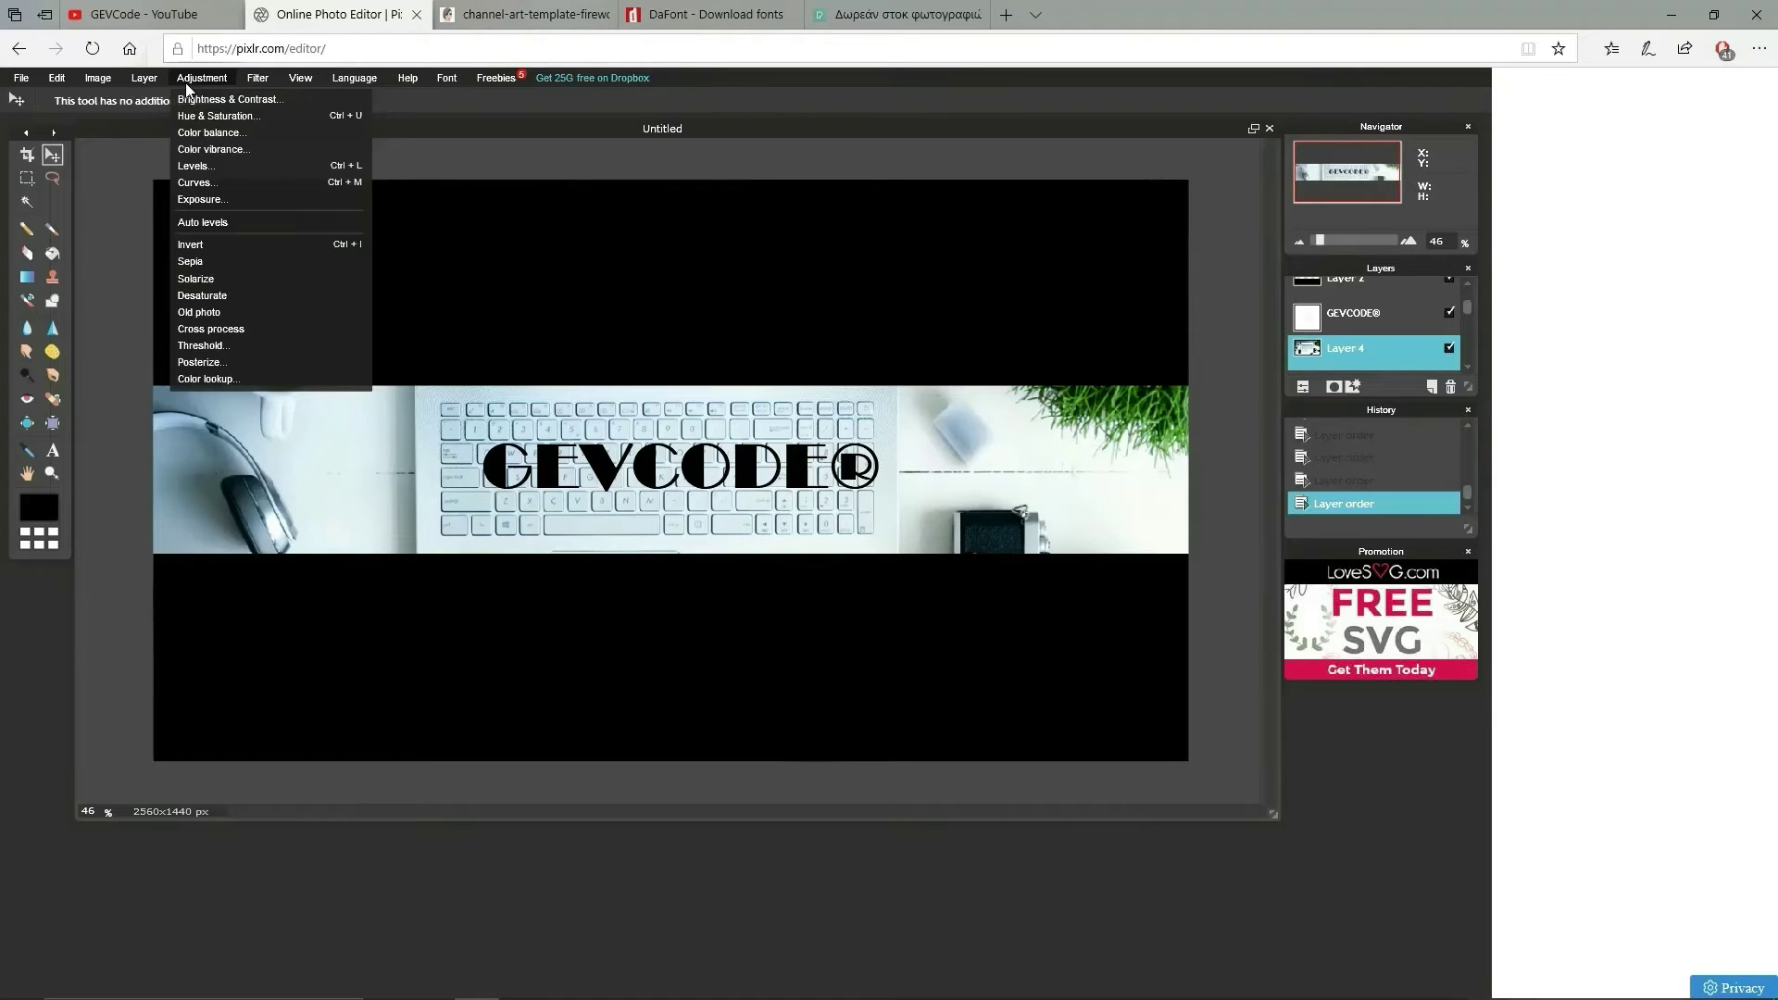
left_click(609, 481)
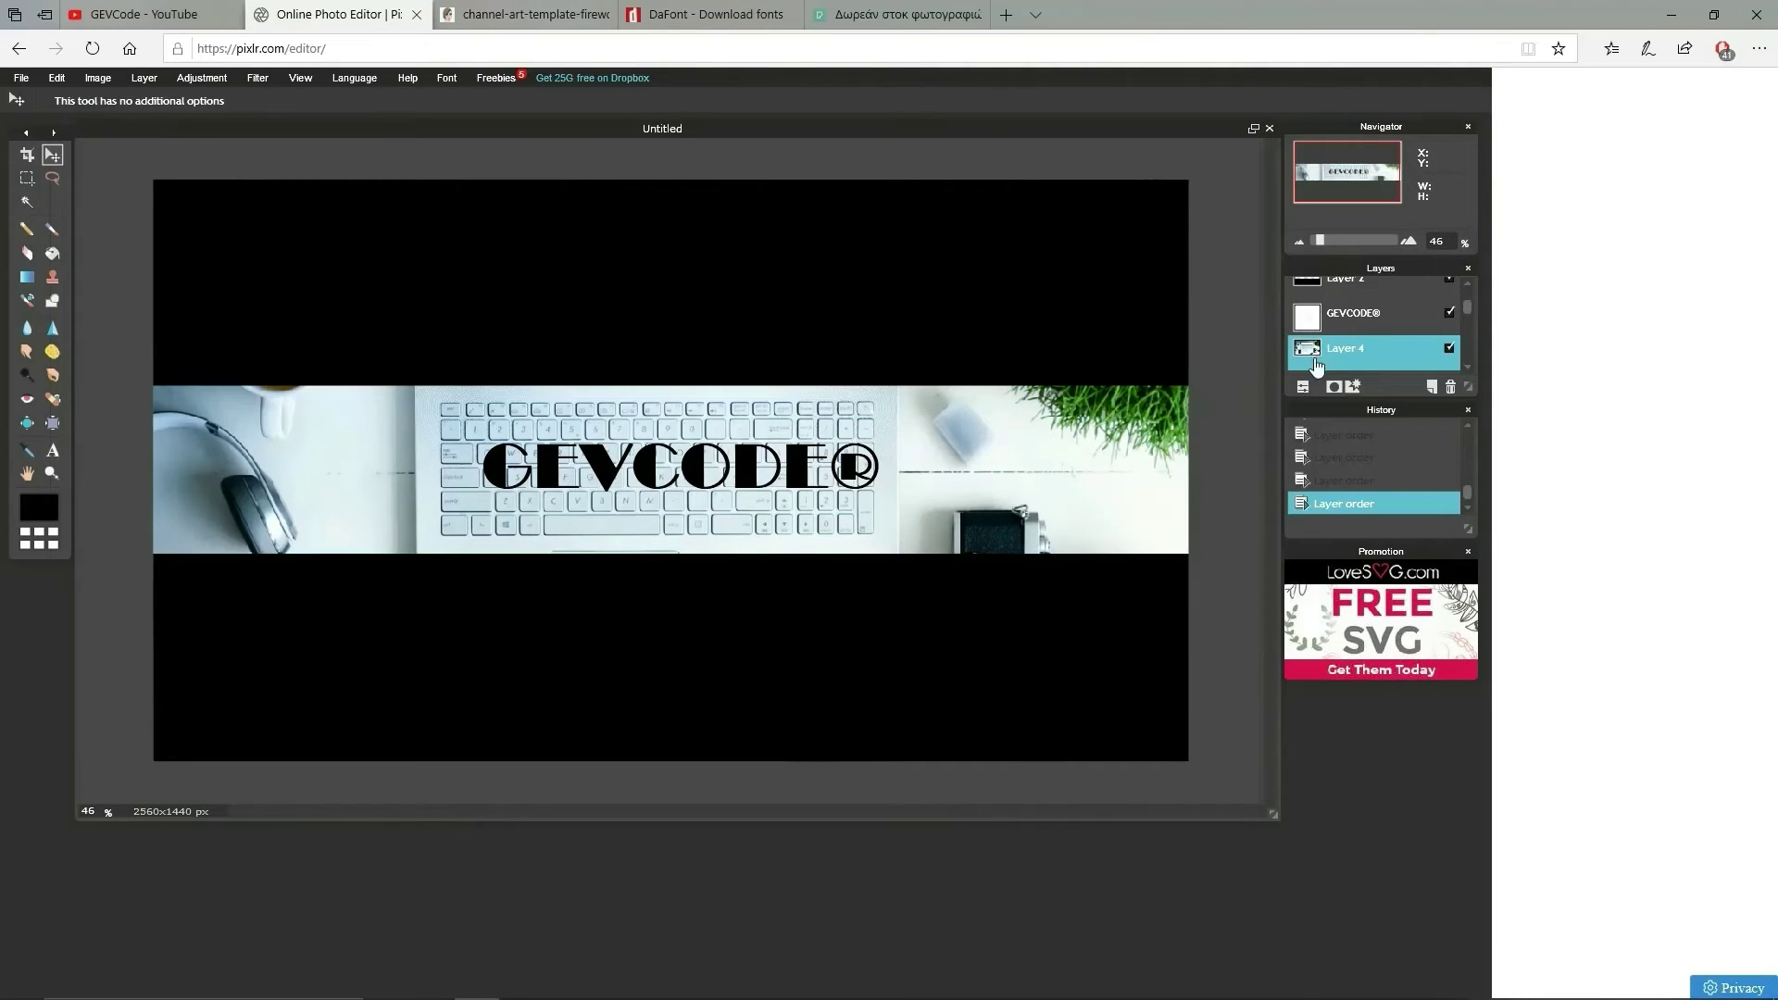
Step: Open the layer styles of the GEVCODE® text layer and enable Drop shadow, keeping the text in view
left_click(1347, 320)
right_click(1346, 320)
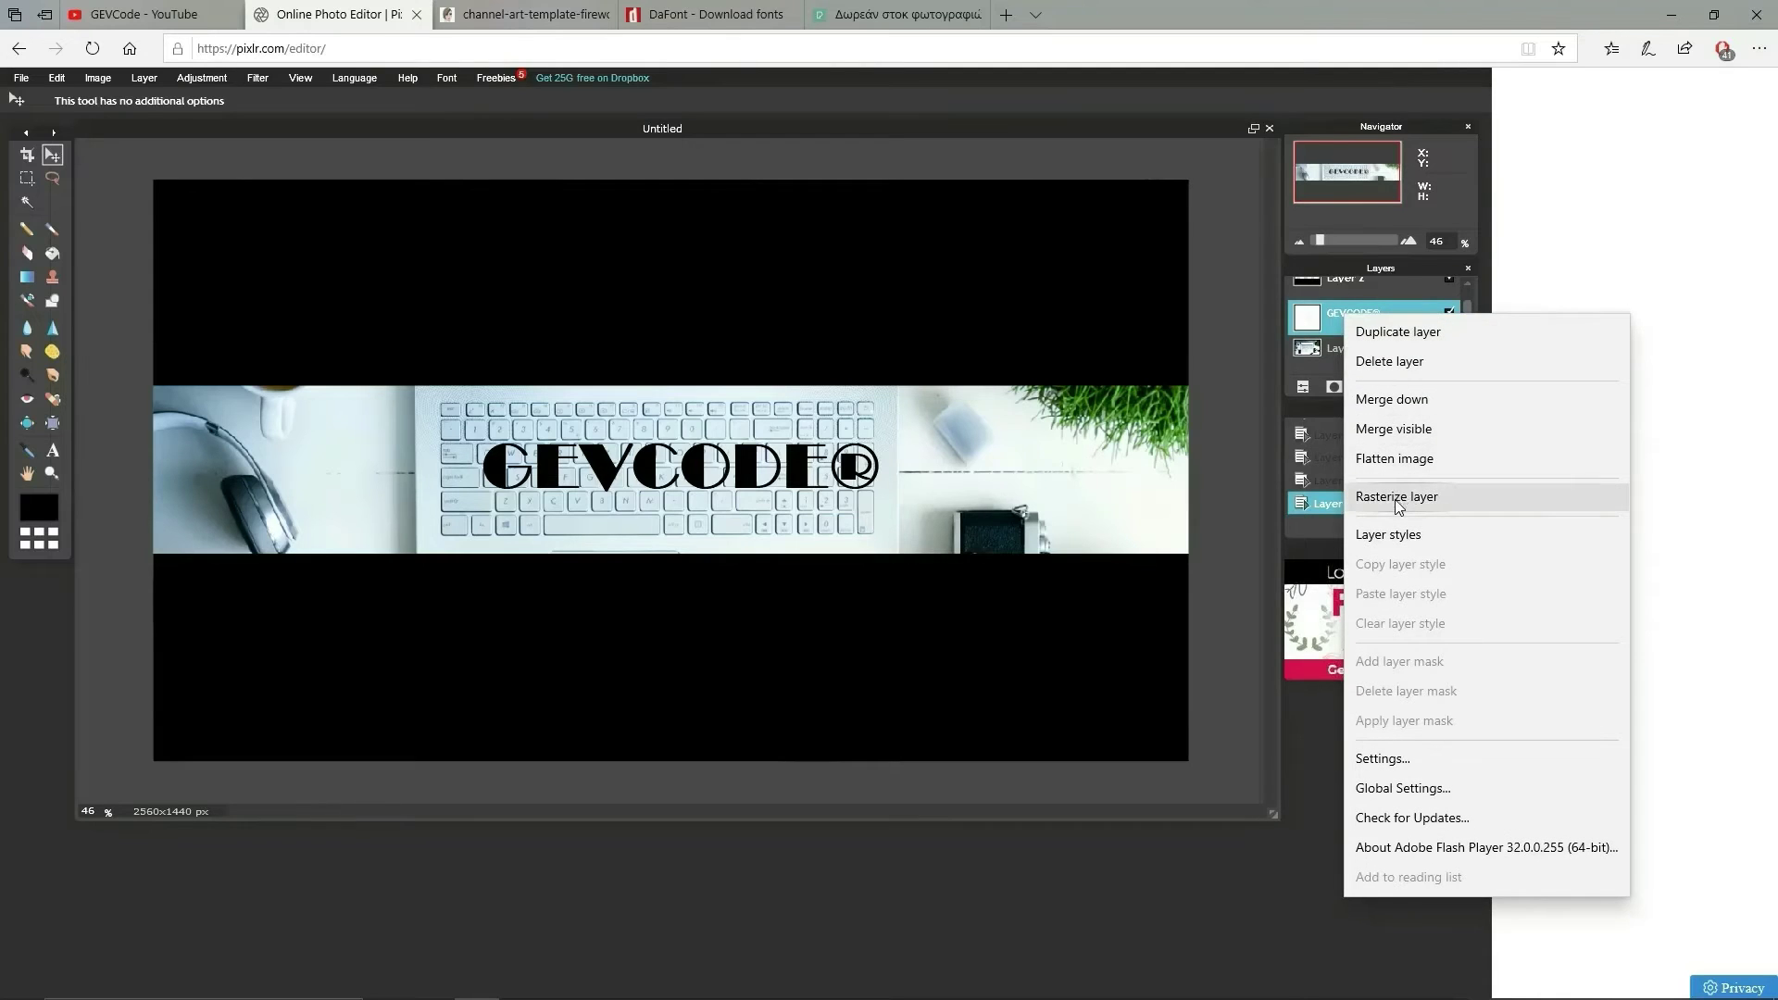
left_click(1389, 534)
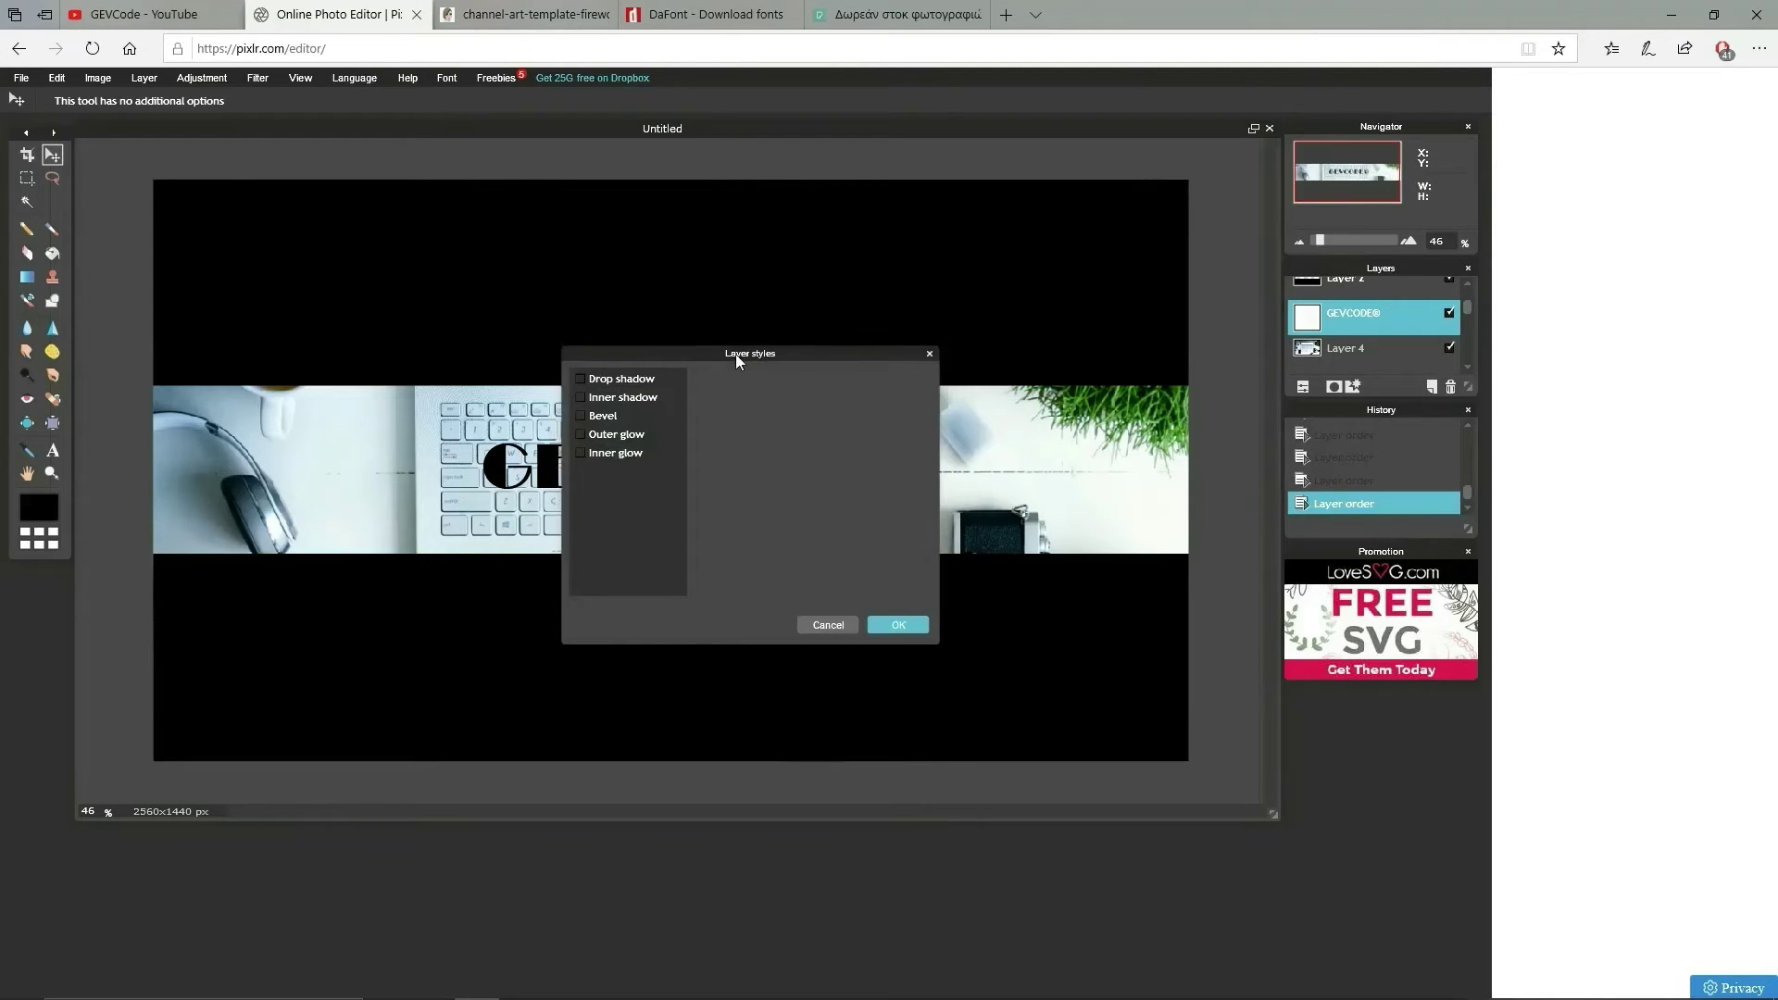
left_click_drag(735, 354, 1067, 368)
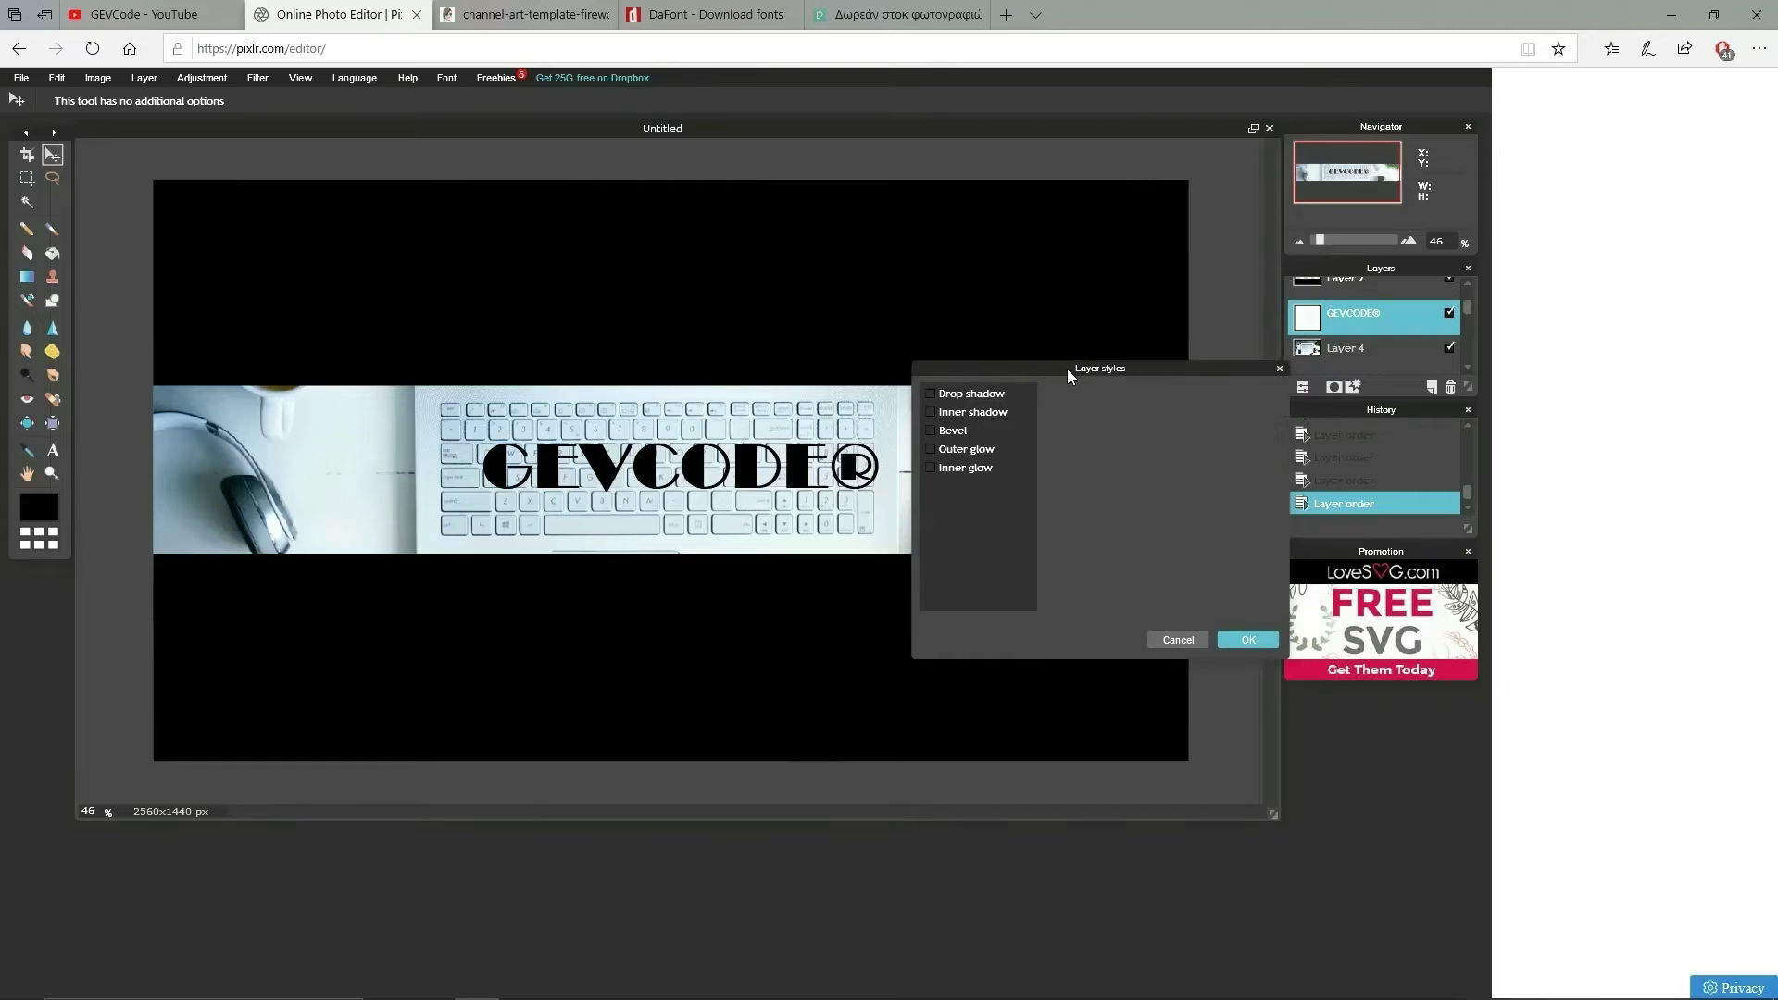
left_click(978, 392)
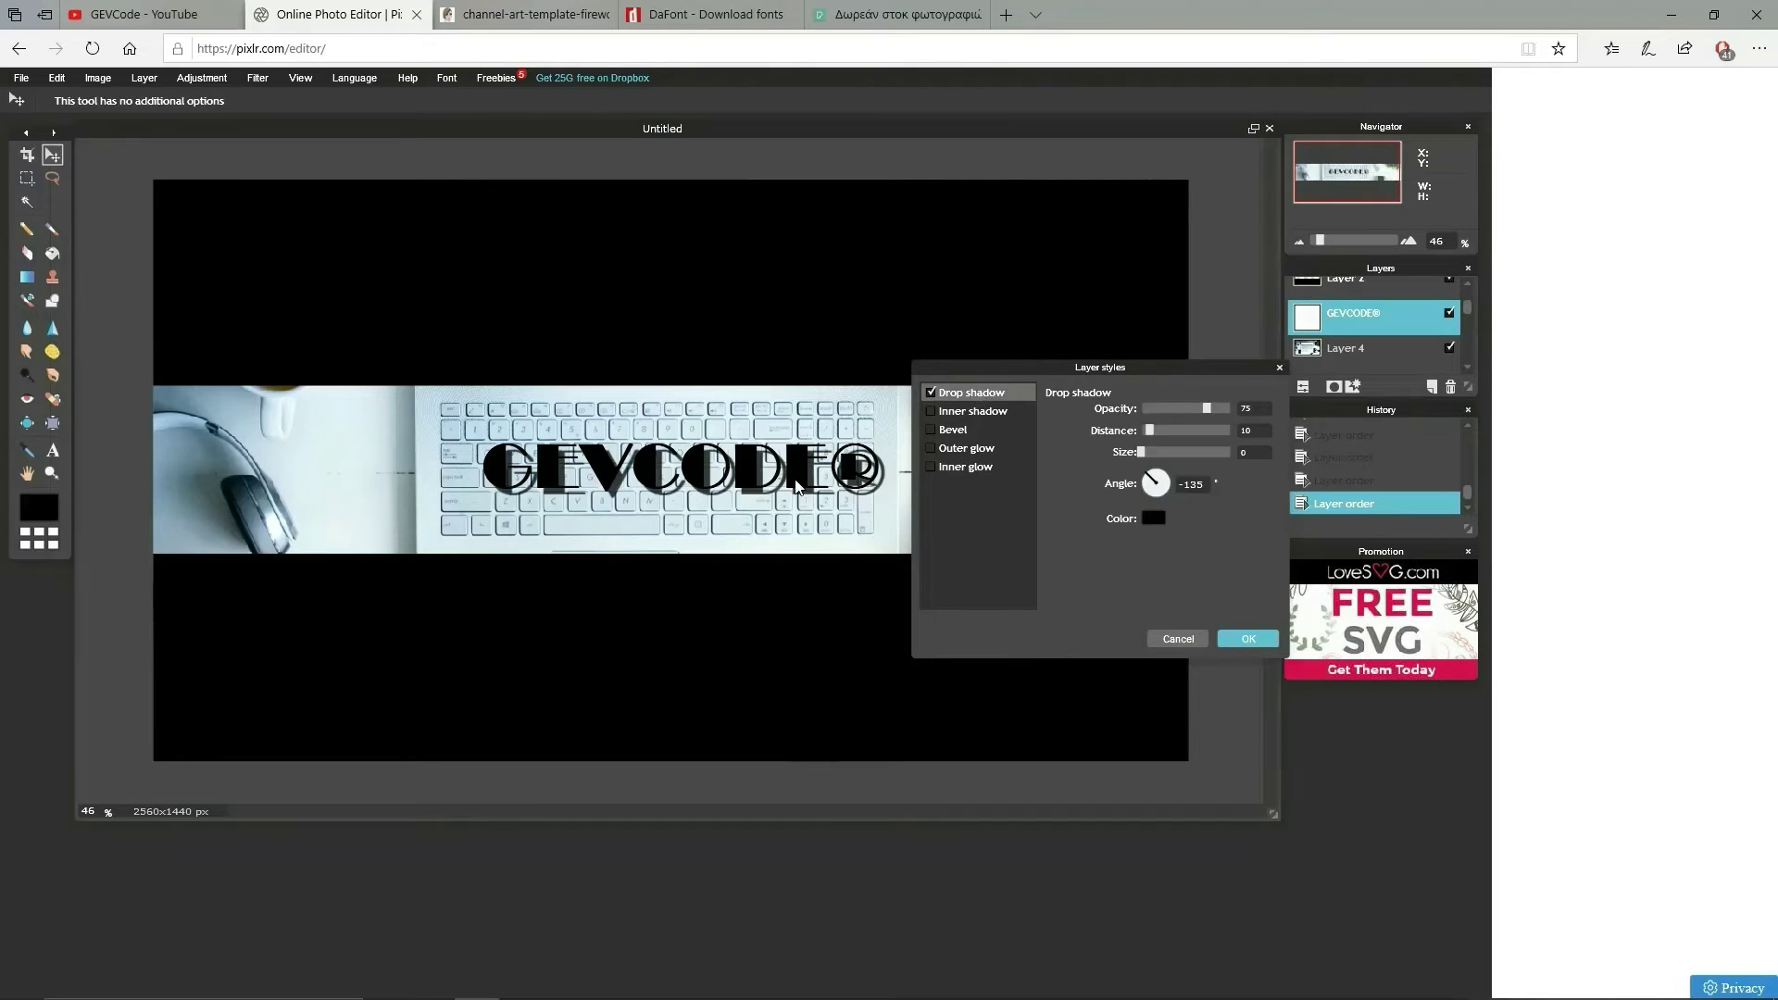
Step: Set the drop shadow to opacity 100, distance 4 and size 6, and apply the layer style
left_click_drag(1206, 410, 1163, 457)
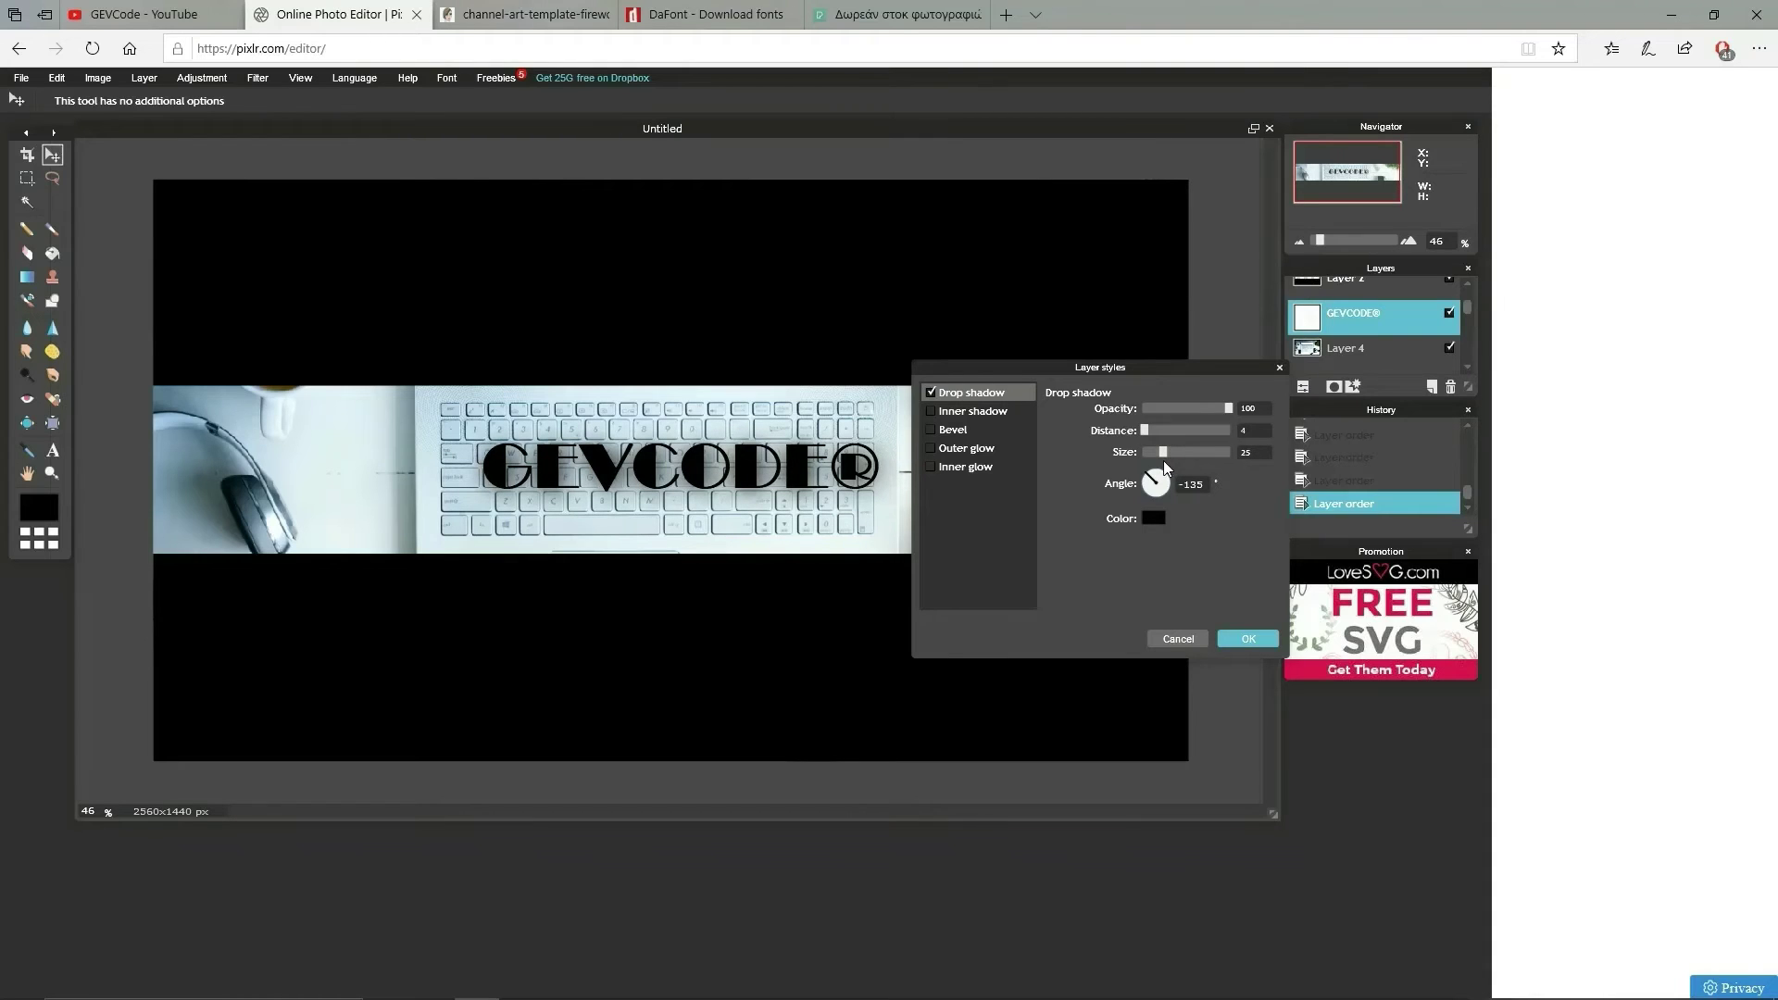
left_click_drag(1159, 448, 1151, 450)
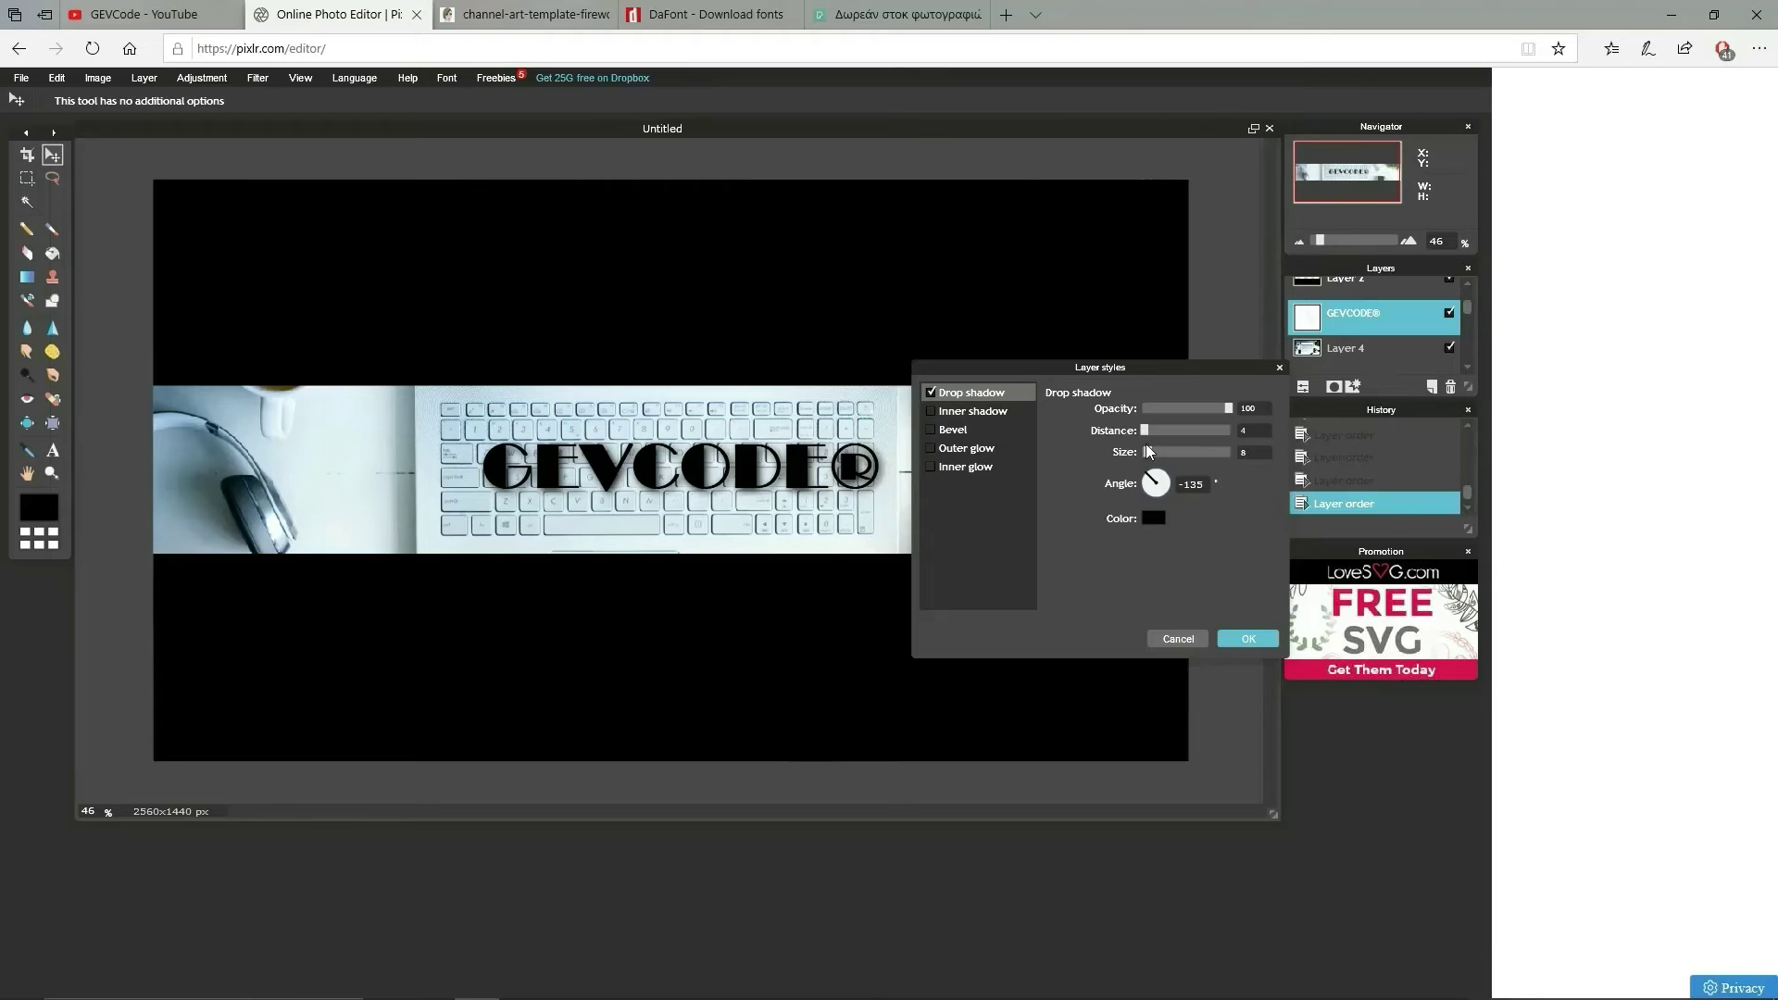
left_click_drag(1151, 462, 1149, 462)
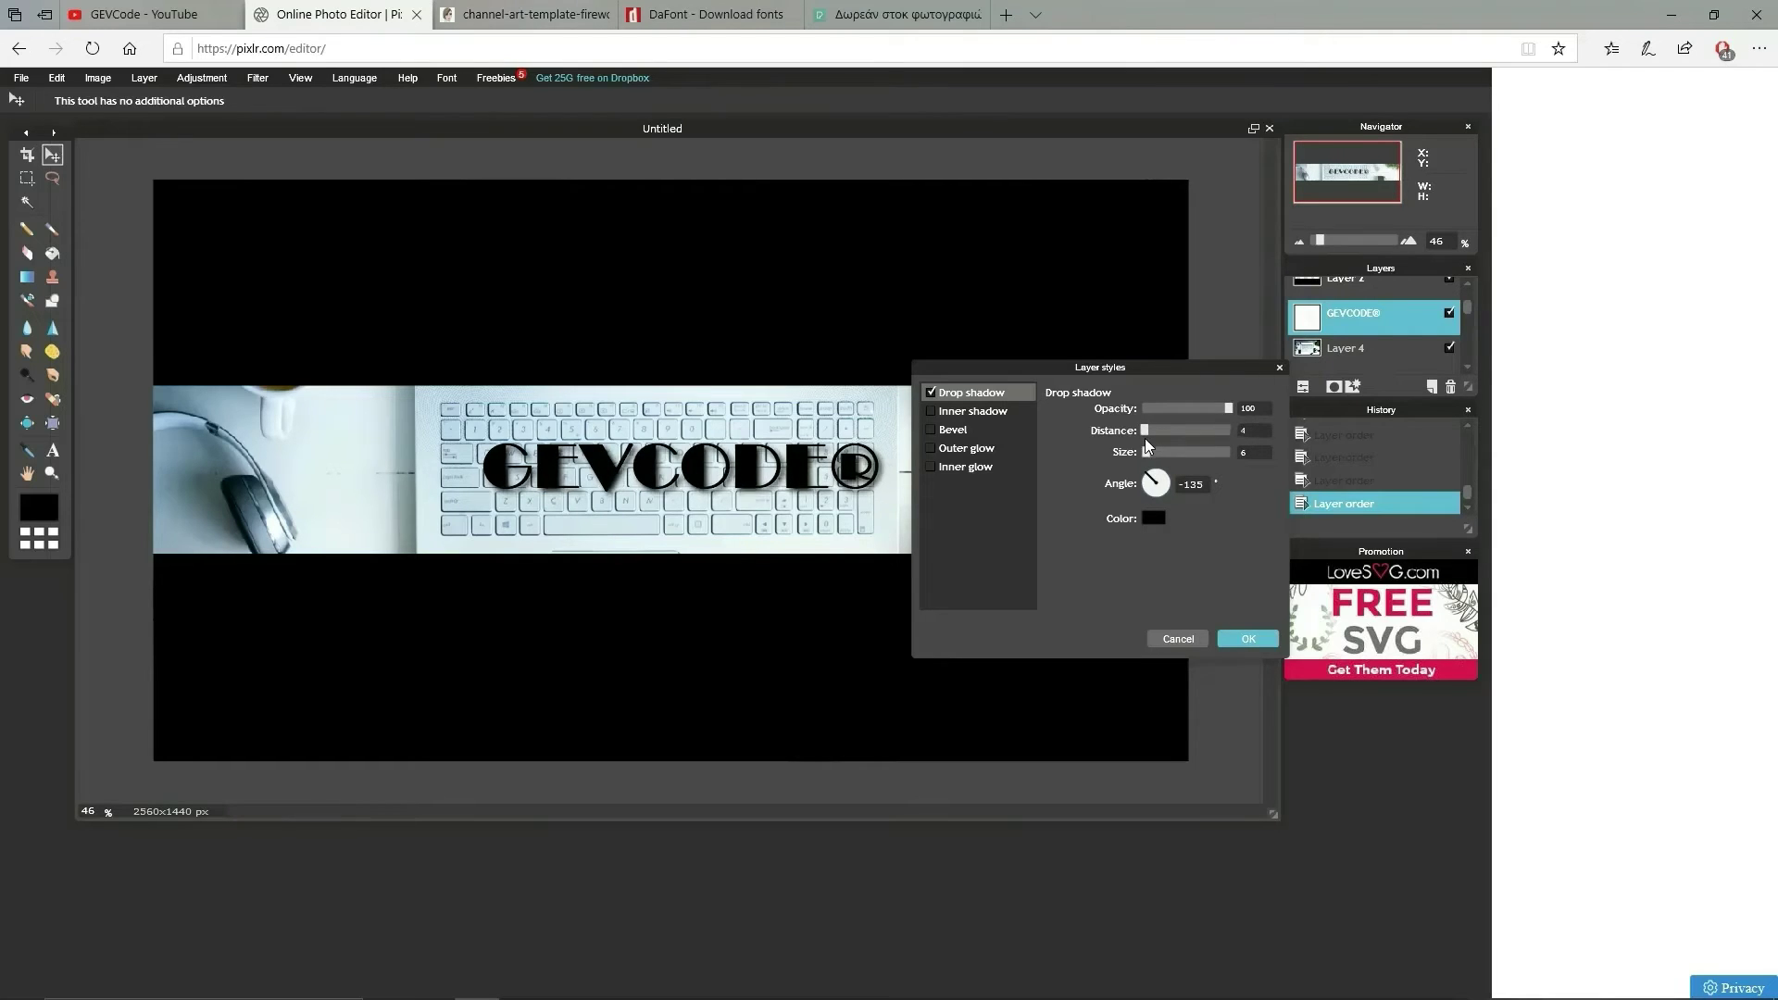
left_click_drag(1144, 431, 1140, 433)
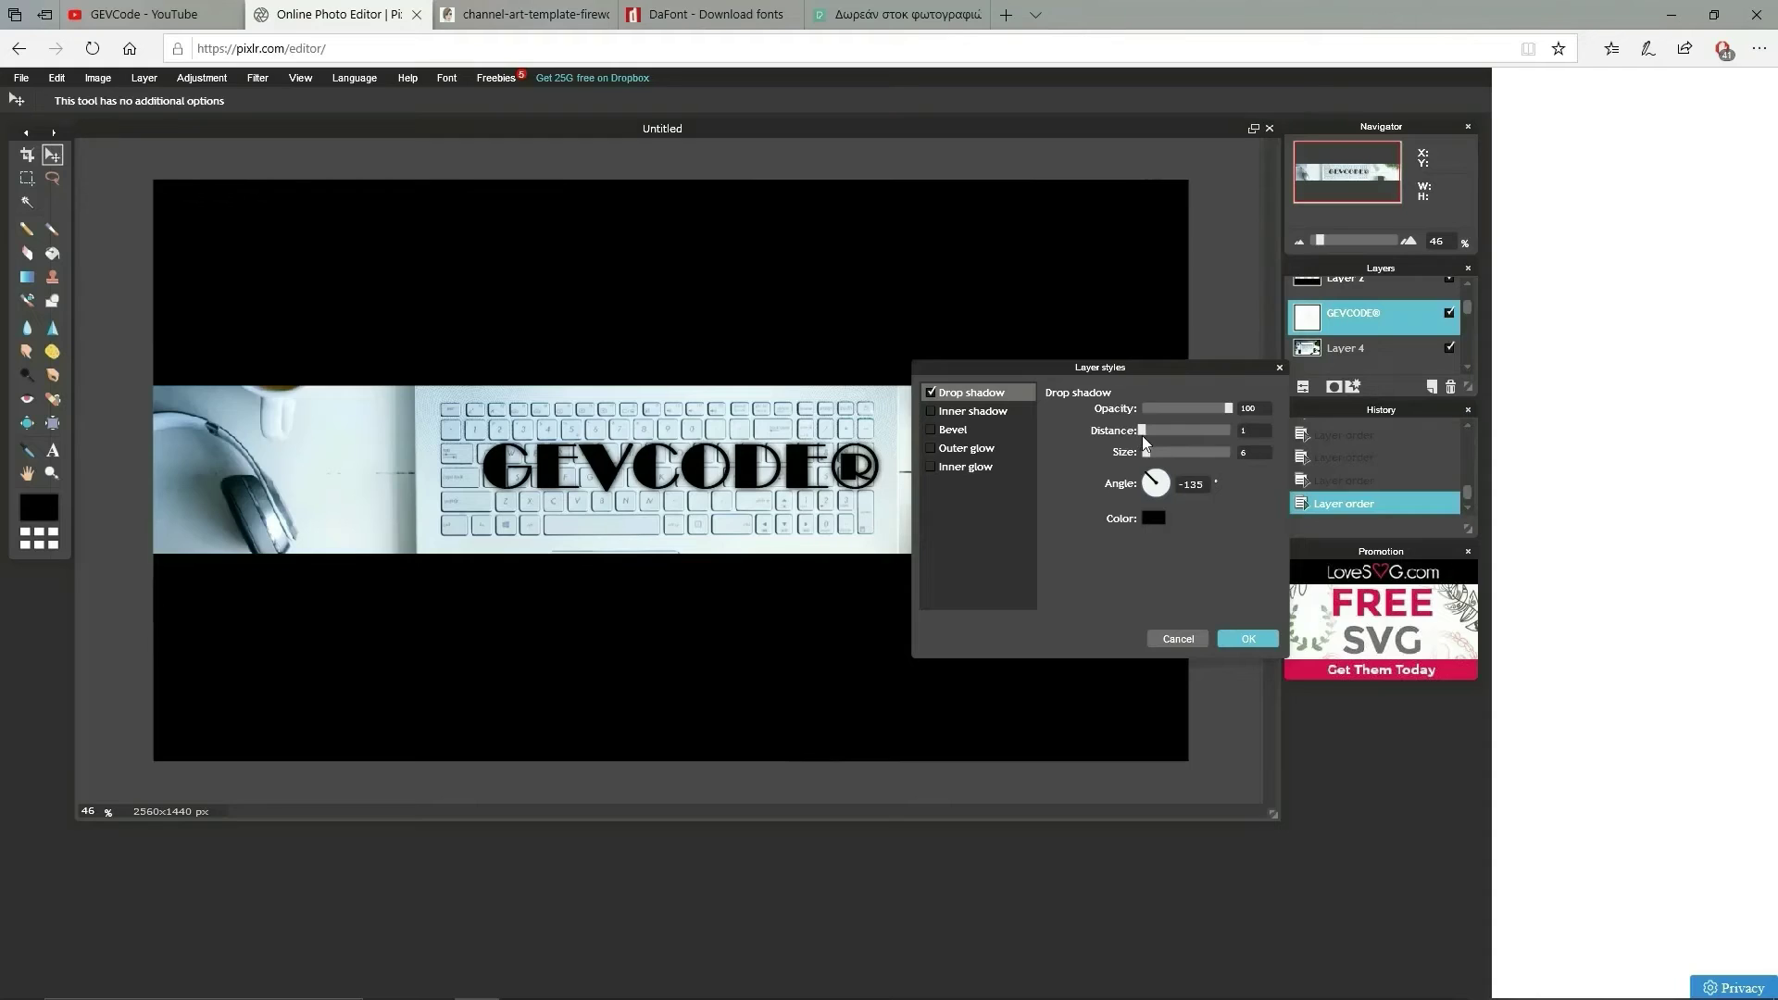
left_click_drag(1143, 432, 1144, 433)
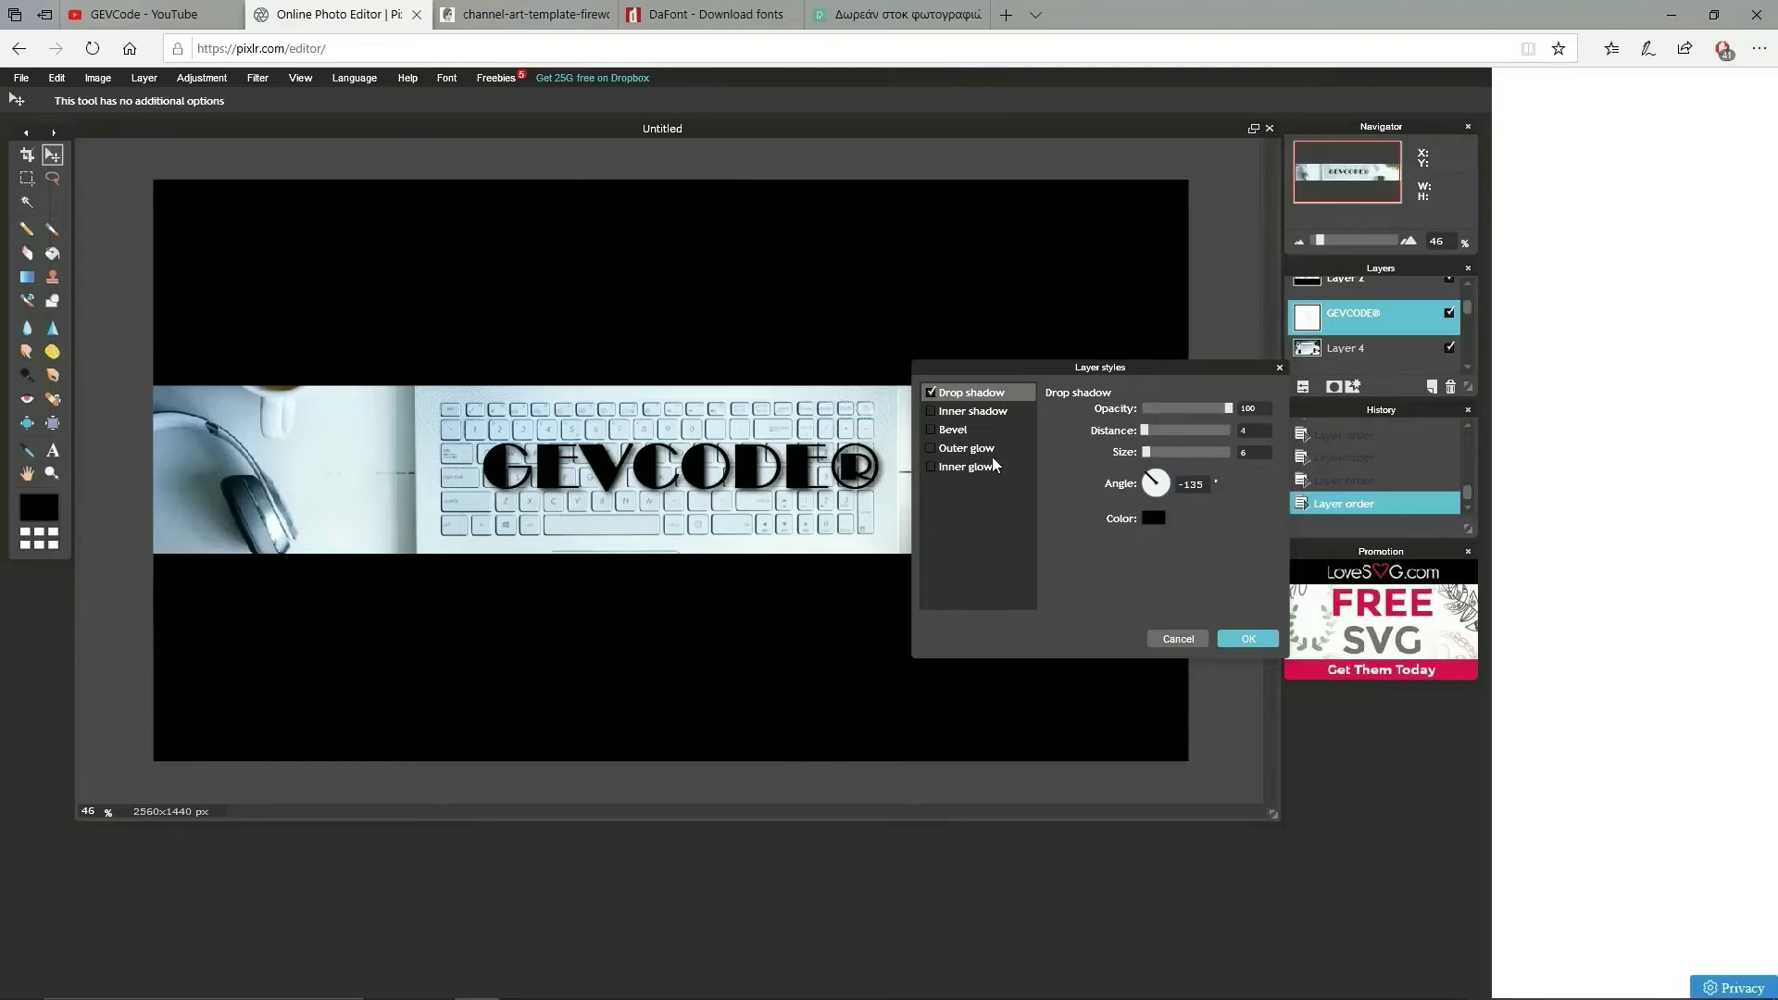
left_click(1233, 637)
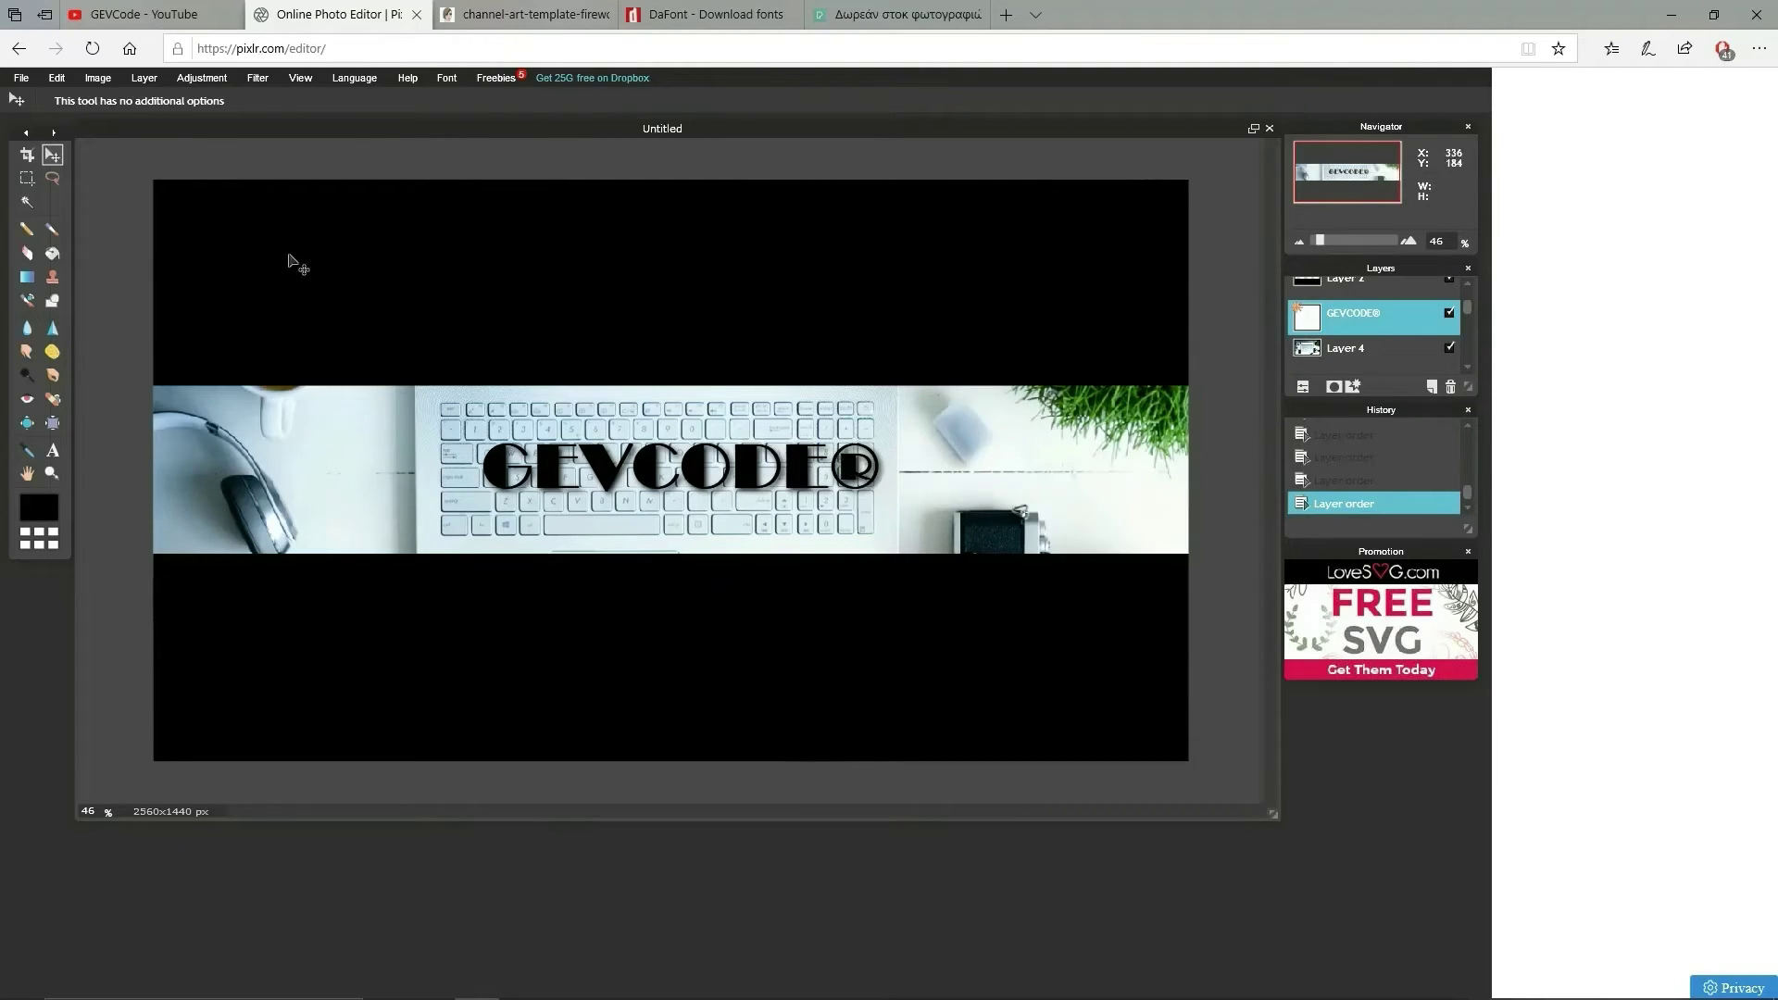
left_click(205, 80)
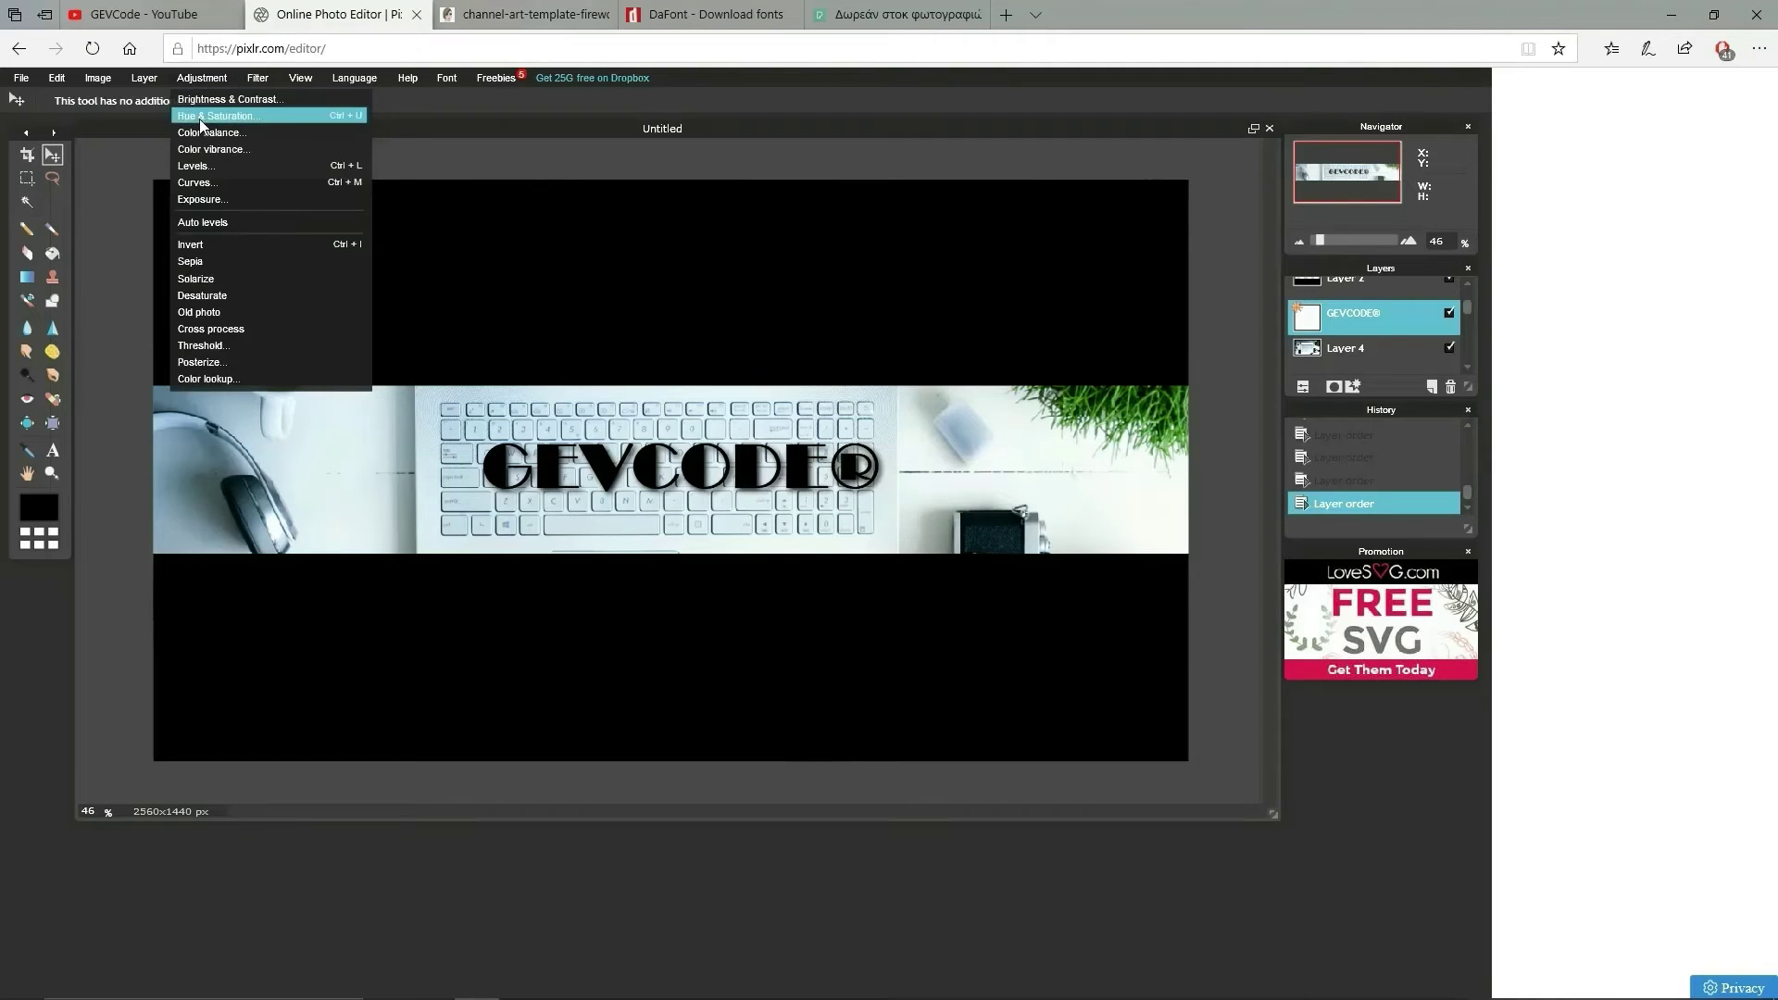
left_click(203, 81)
left_click(208, 78)
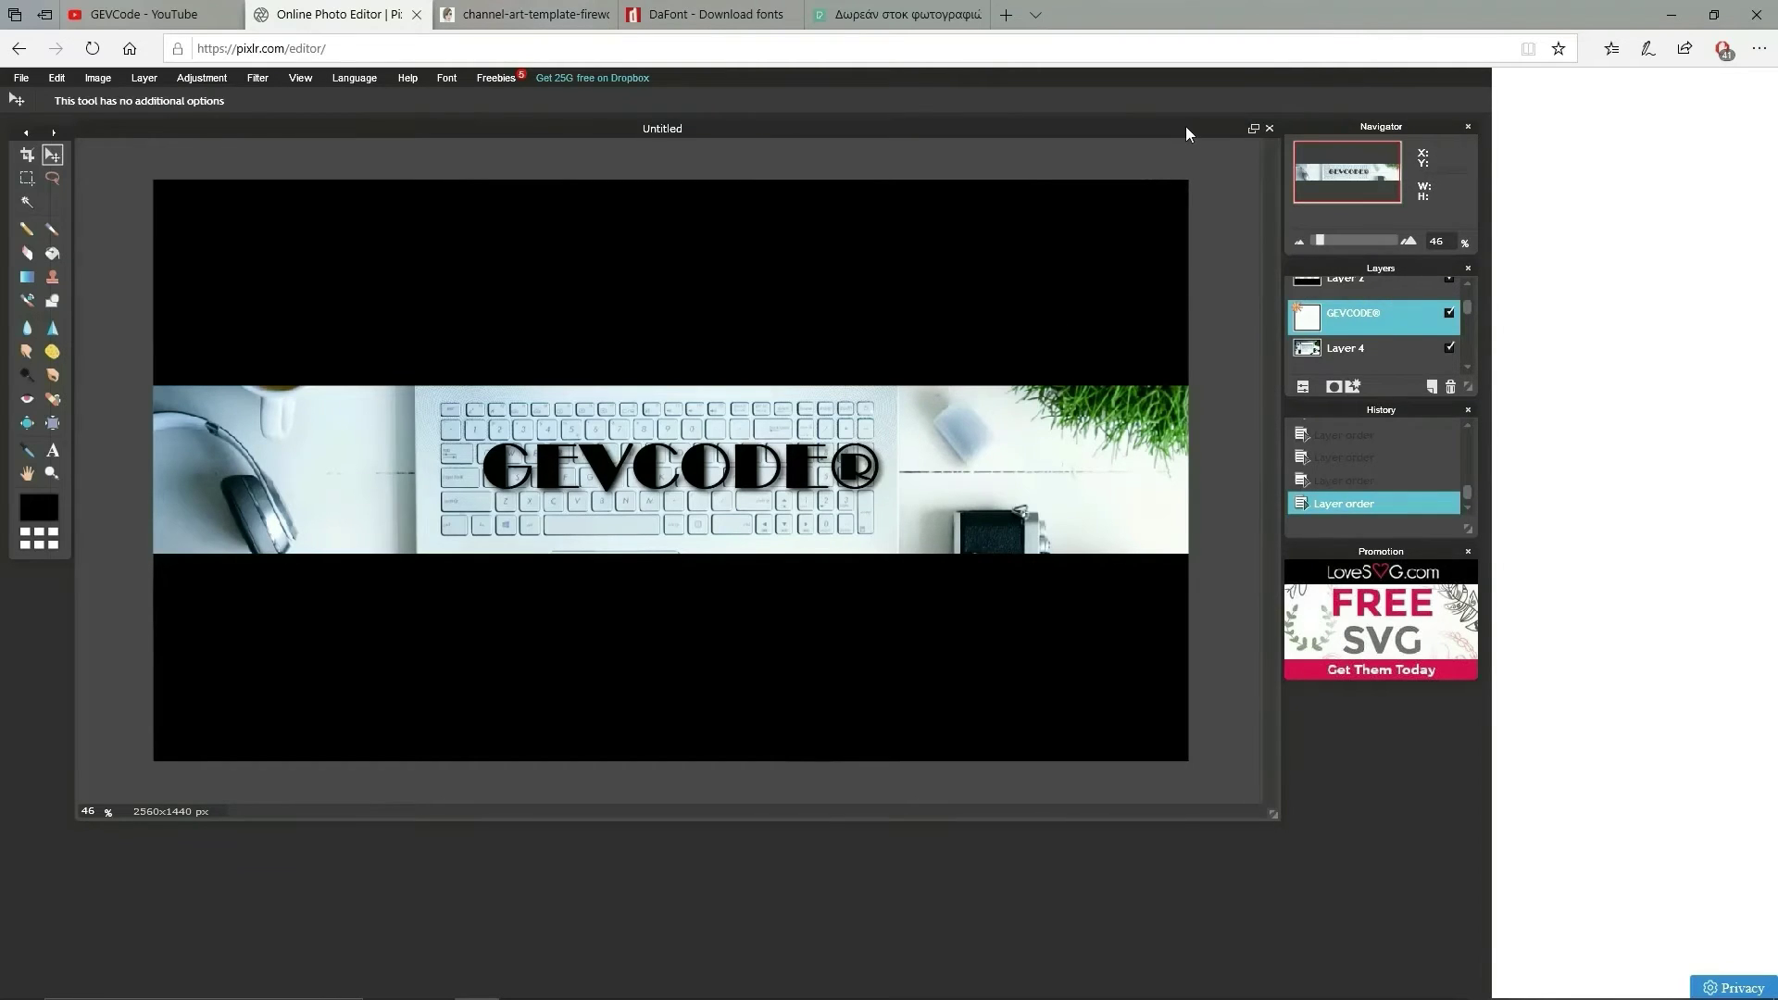
left_click_drag(1185, 127, 1125, 219)
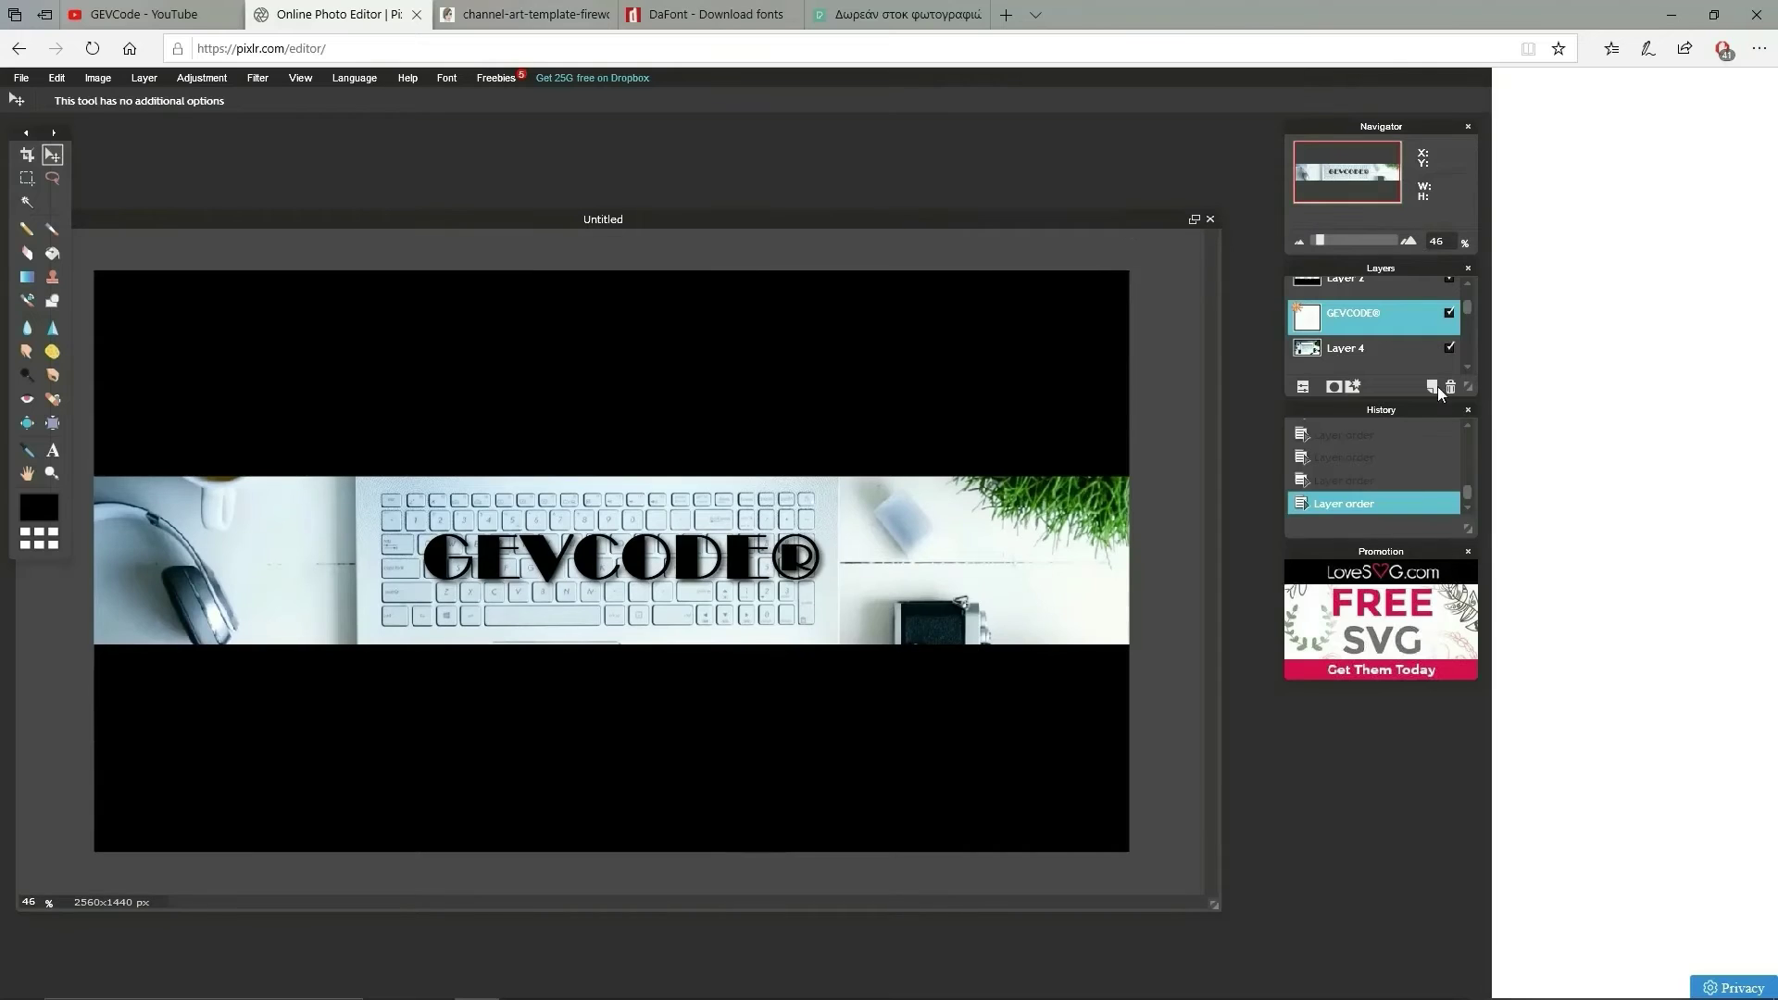
left_click(217, 75)
left_click(208, 113)
Step: Select the laptop photo layer (Layer 4) as the active layer
left_click(1351, 352)
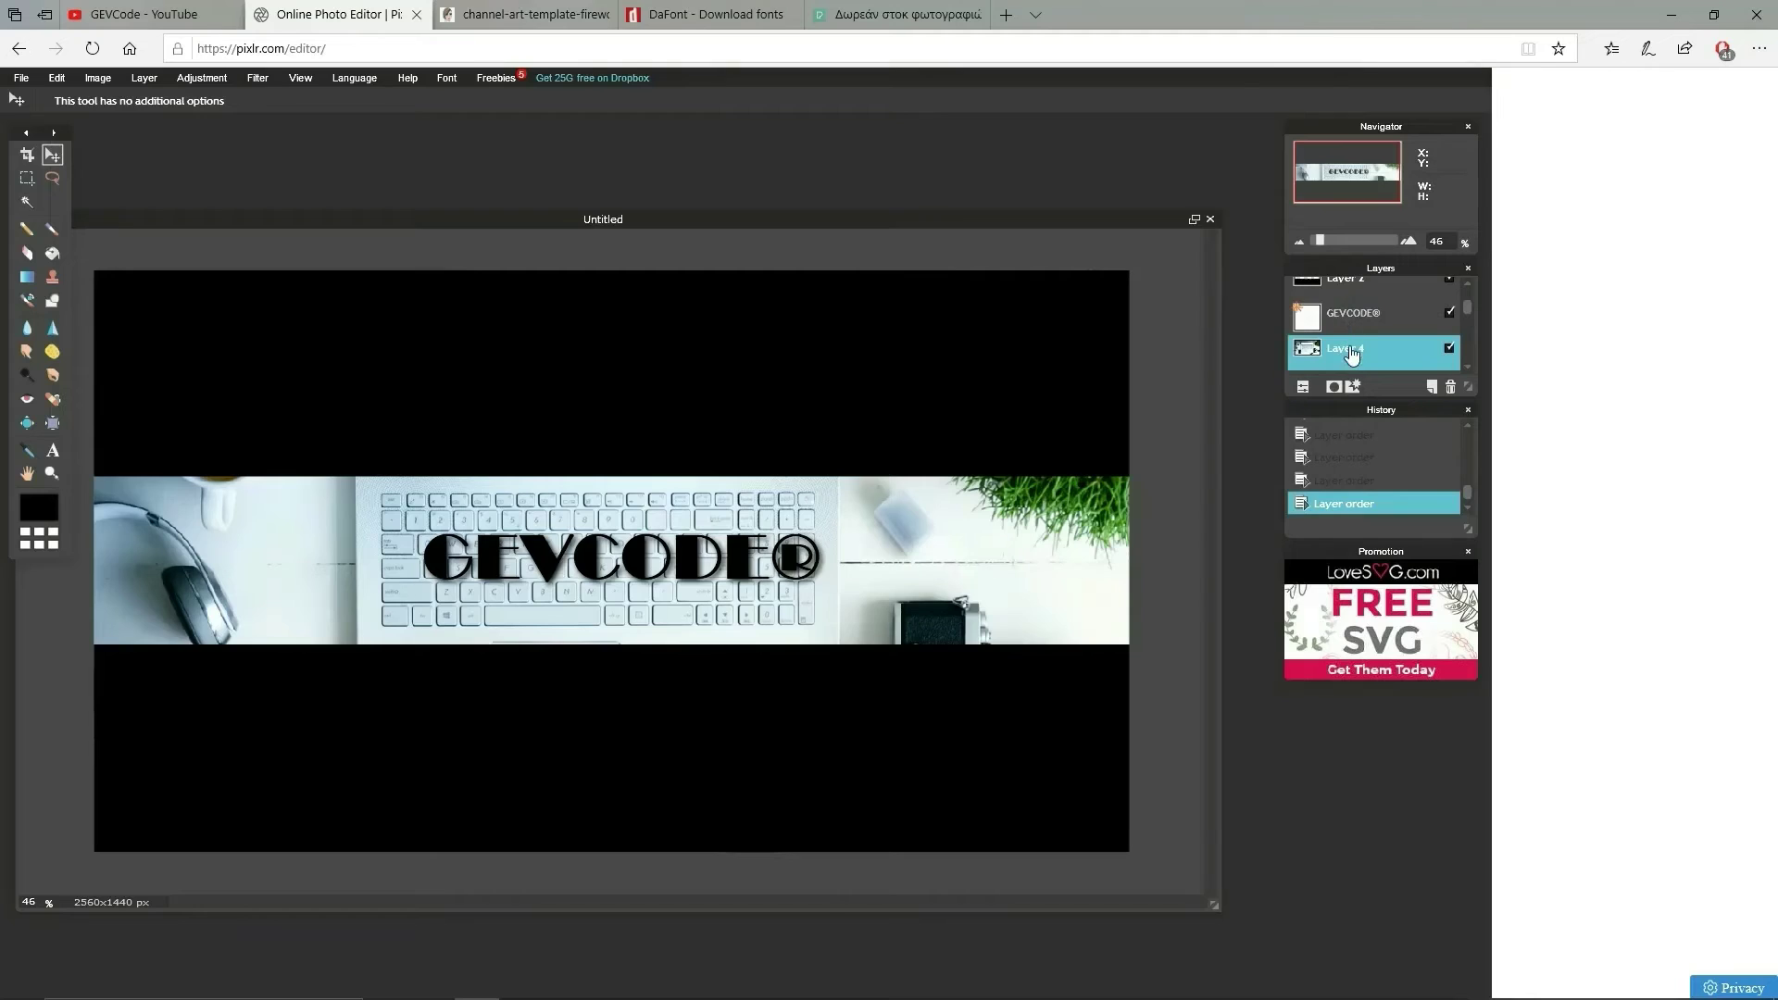
scroll(1352, 354, "up", 1)
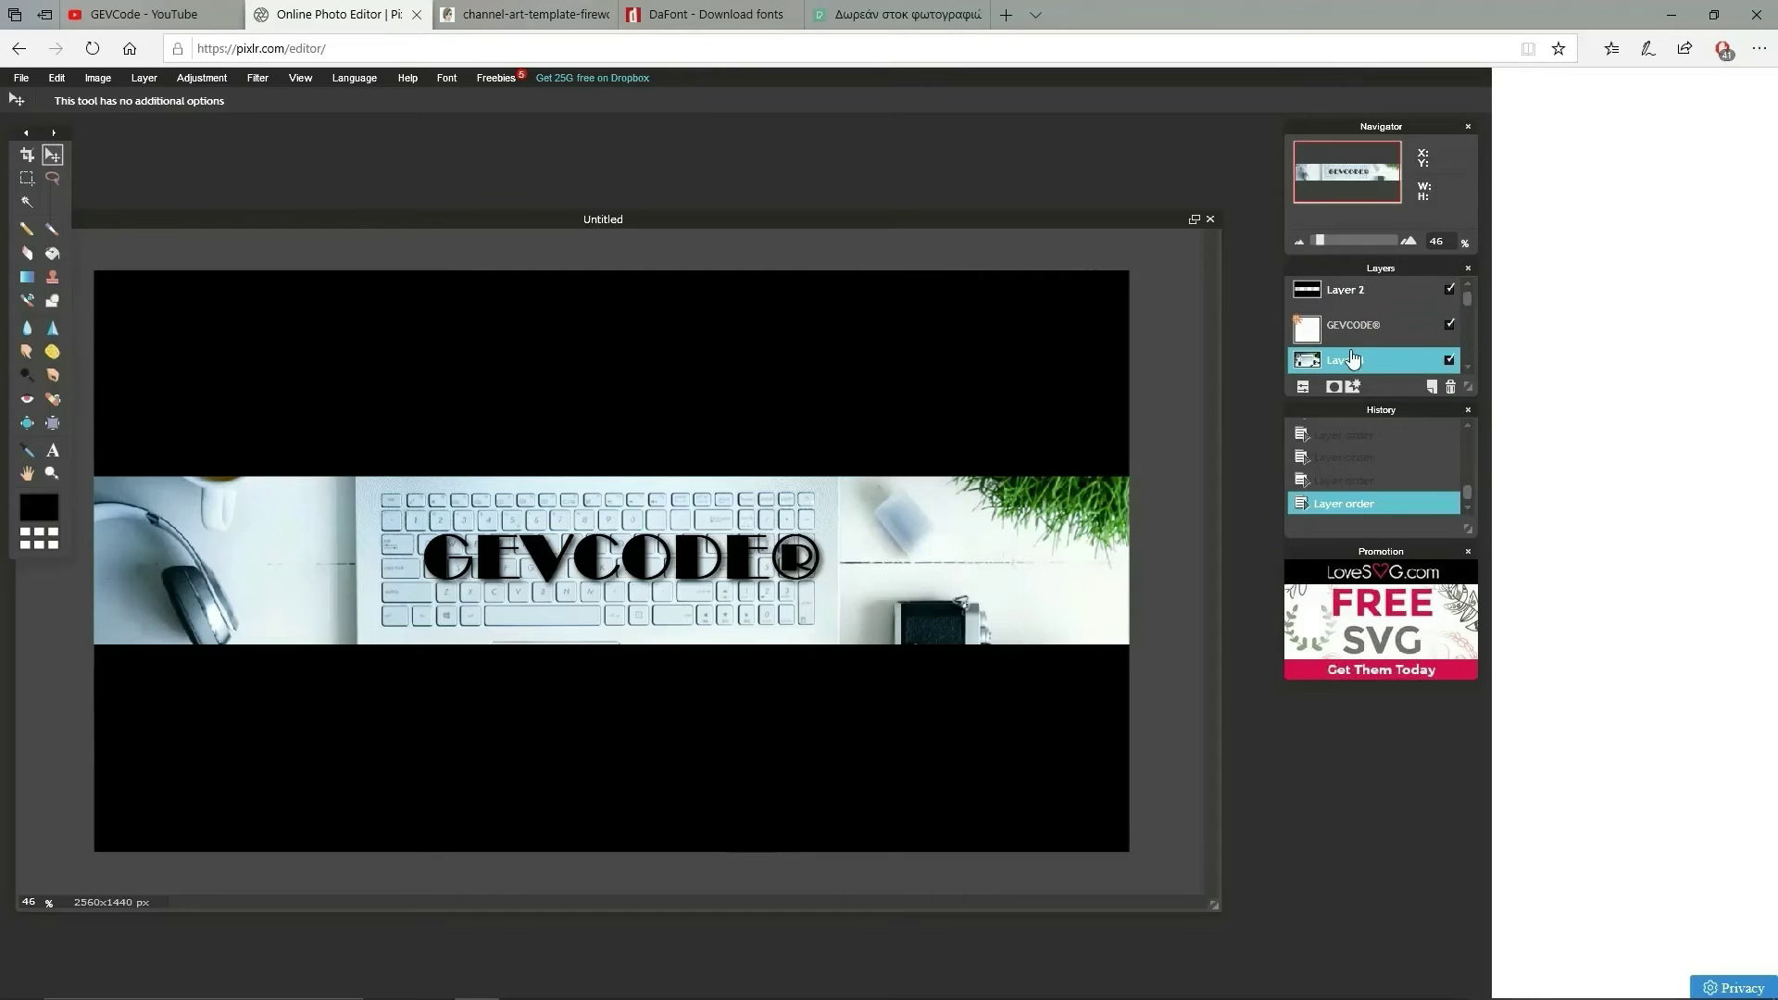
scroll(1354, 358, "down", 1)
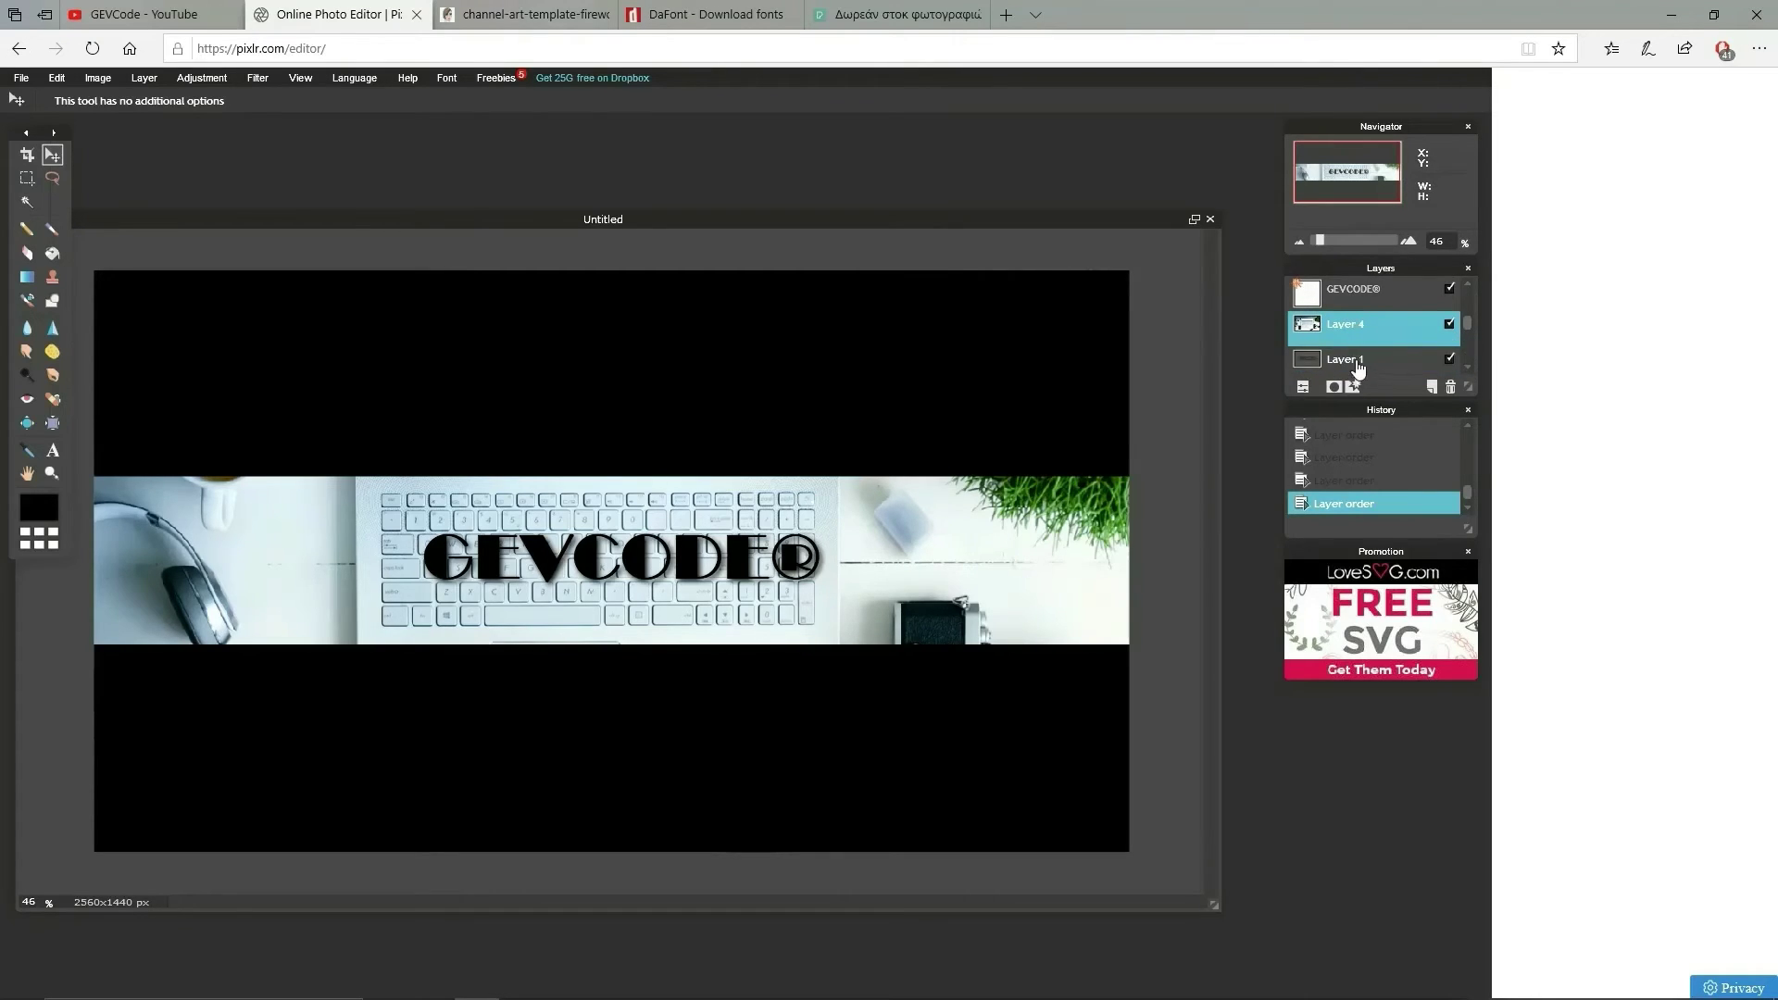
left_click(1357, 361)
left_click(1353, 332)
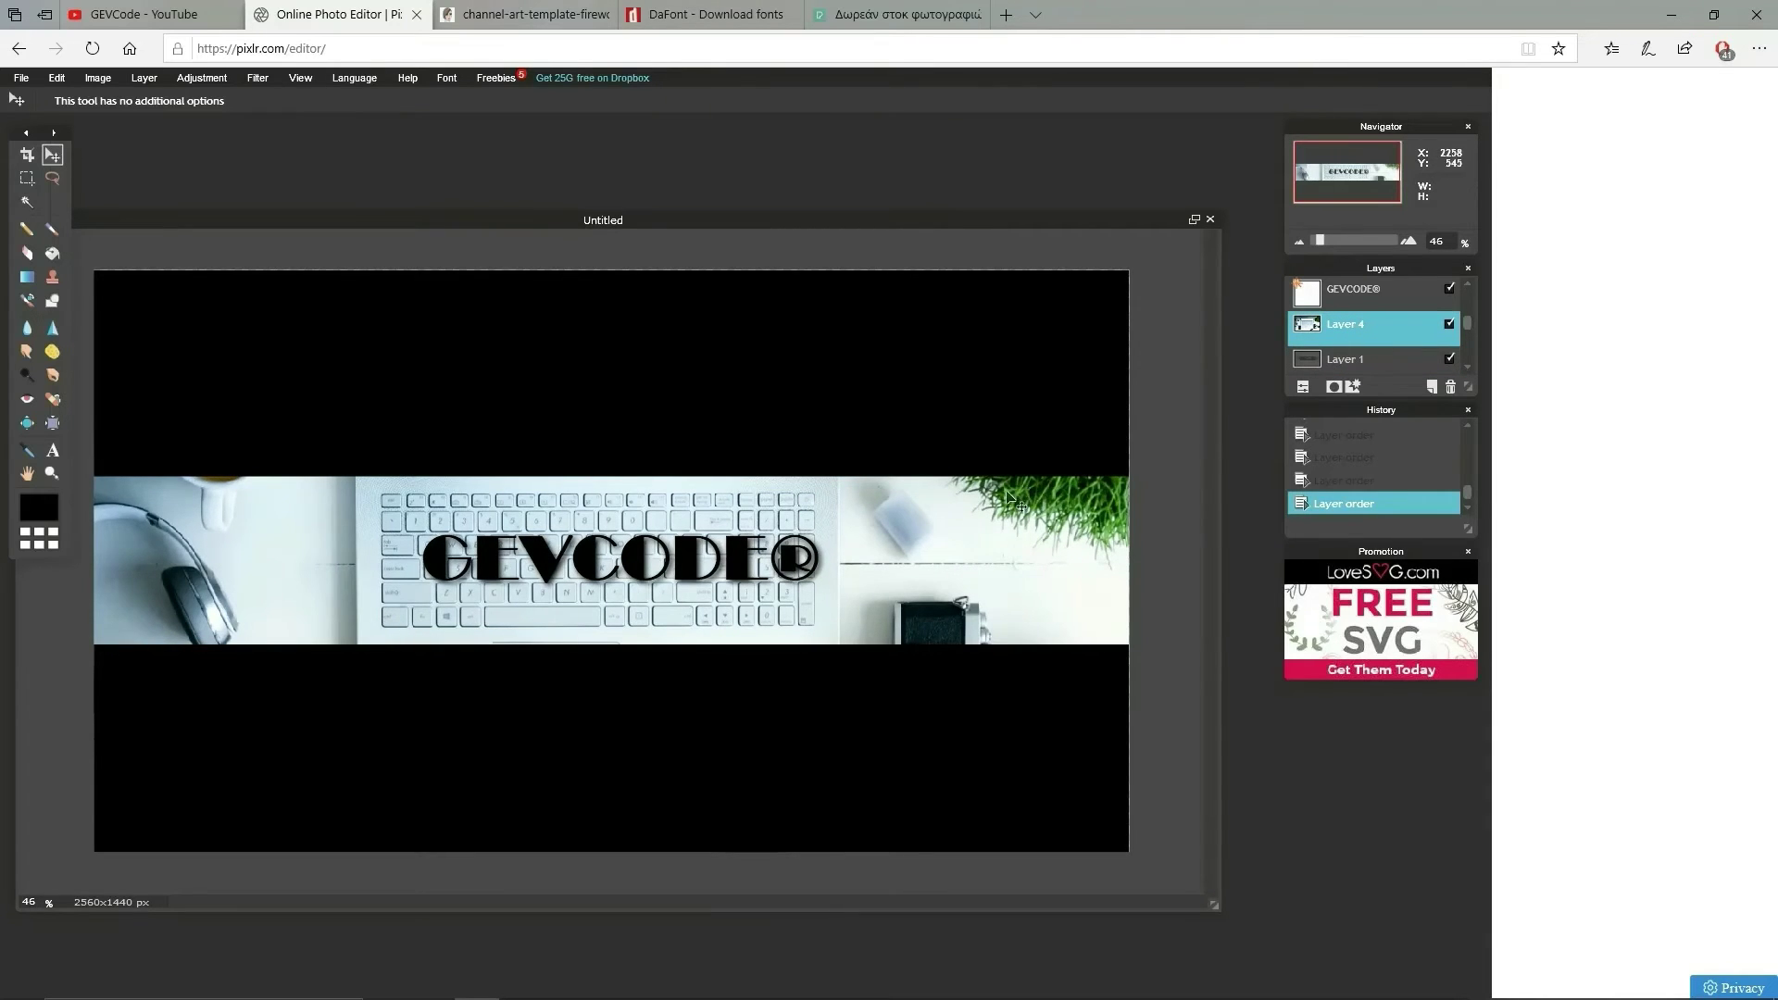
Step: Shift the laptop photo upward within the banner strip and open Hue & Saturation for it with Colorize enabled
left_click_drag(1008, 495, 994, 449)
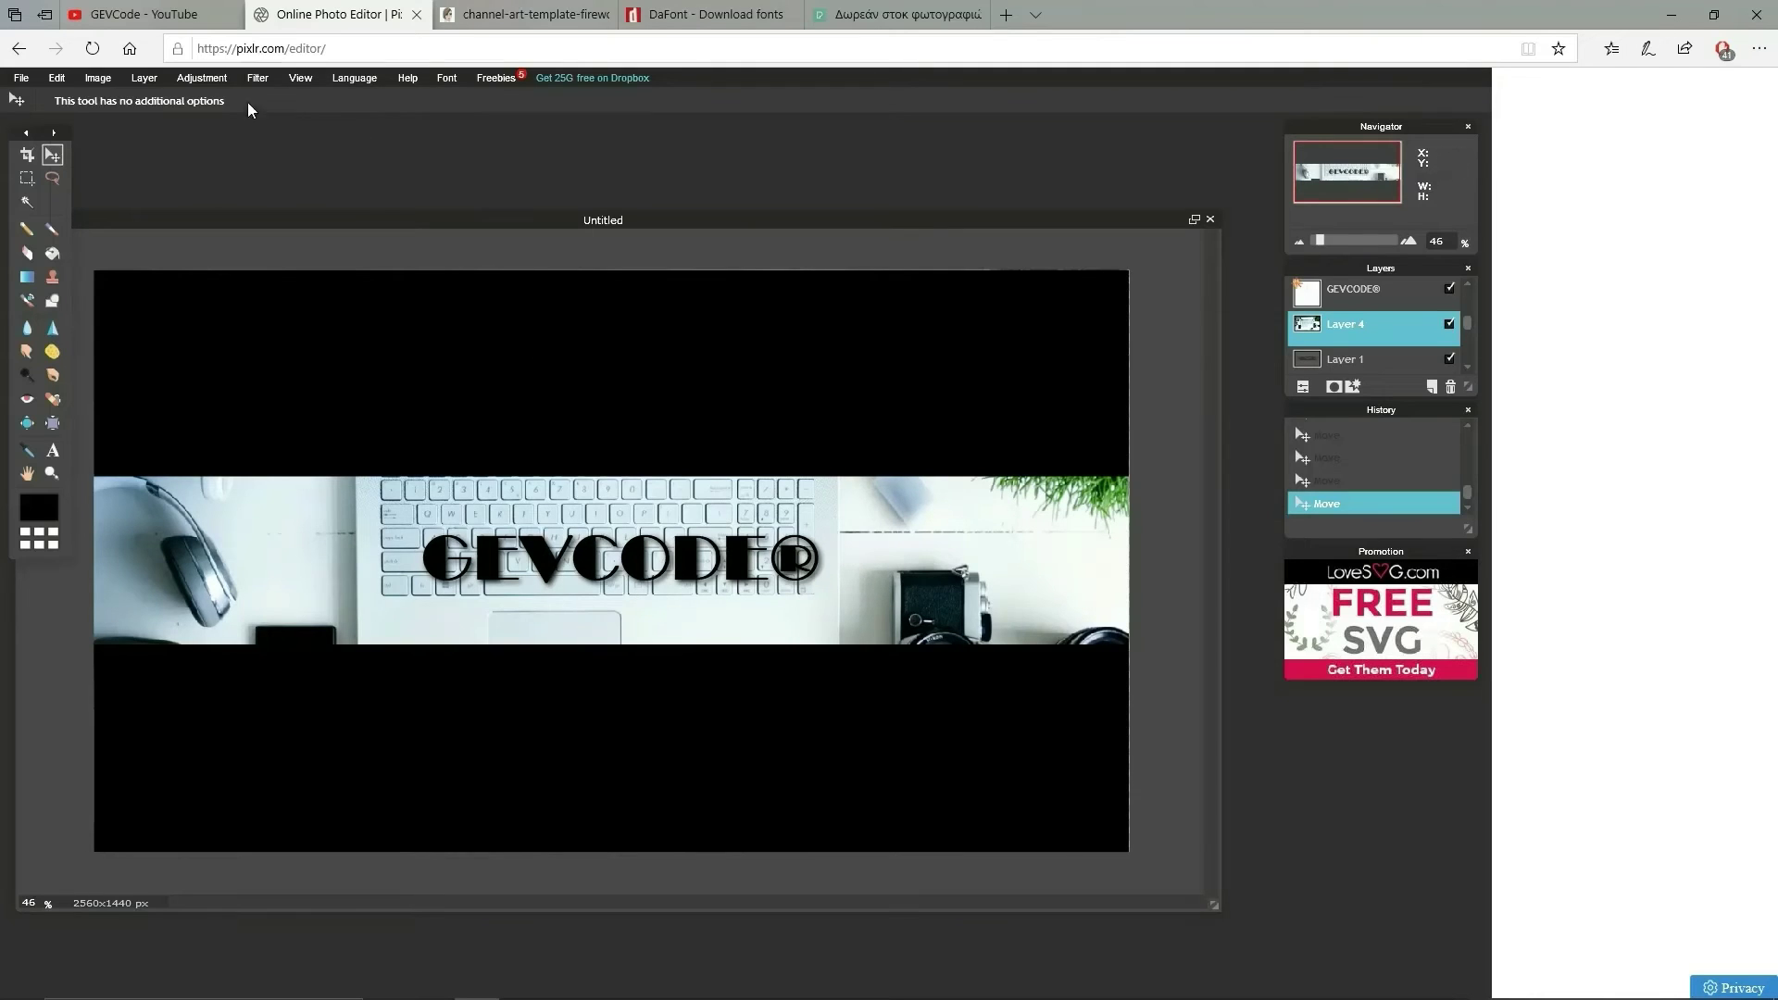
left_click(218, 82)
left_click(214, 112)
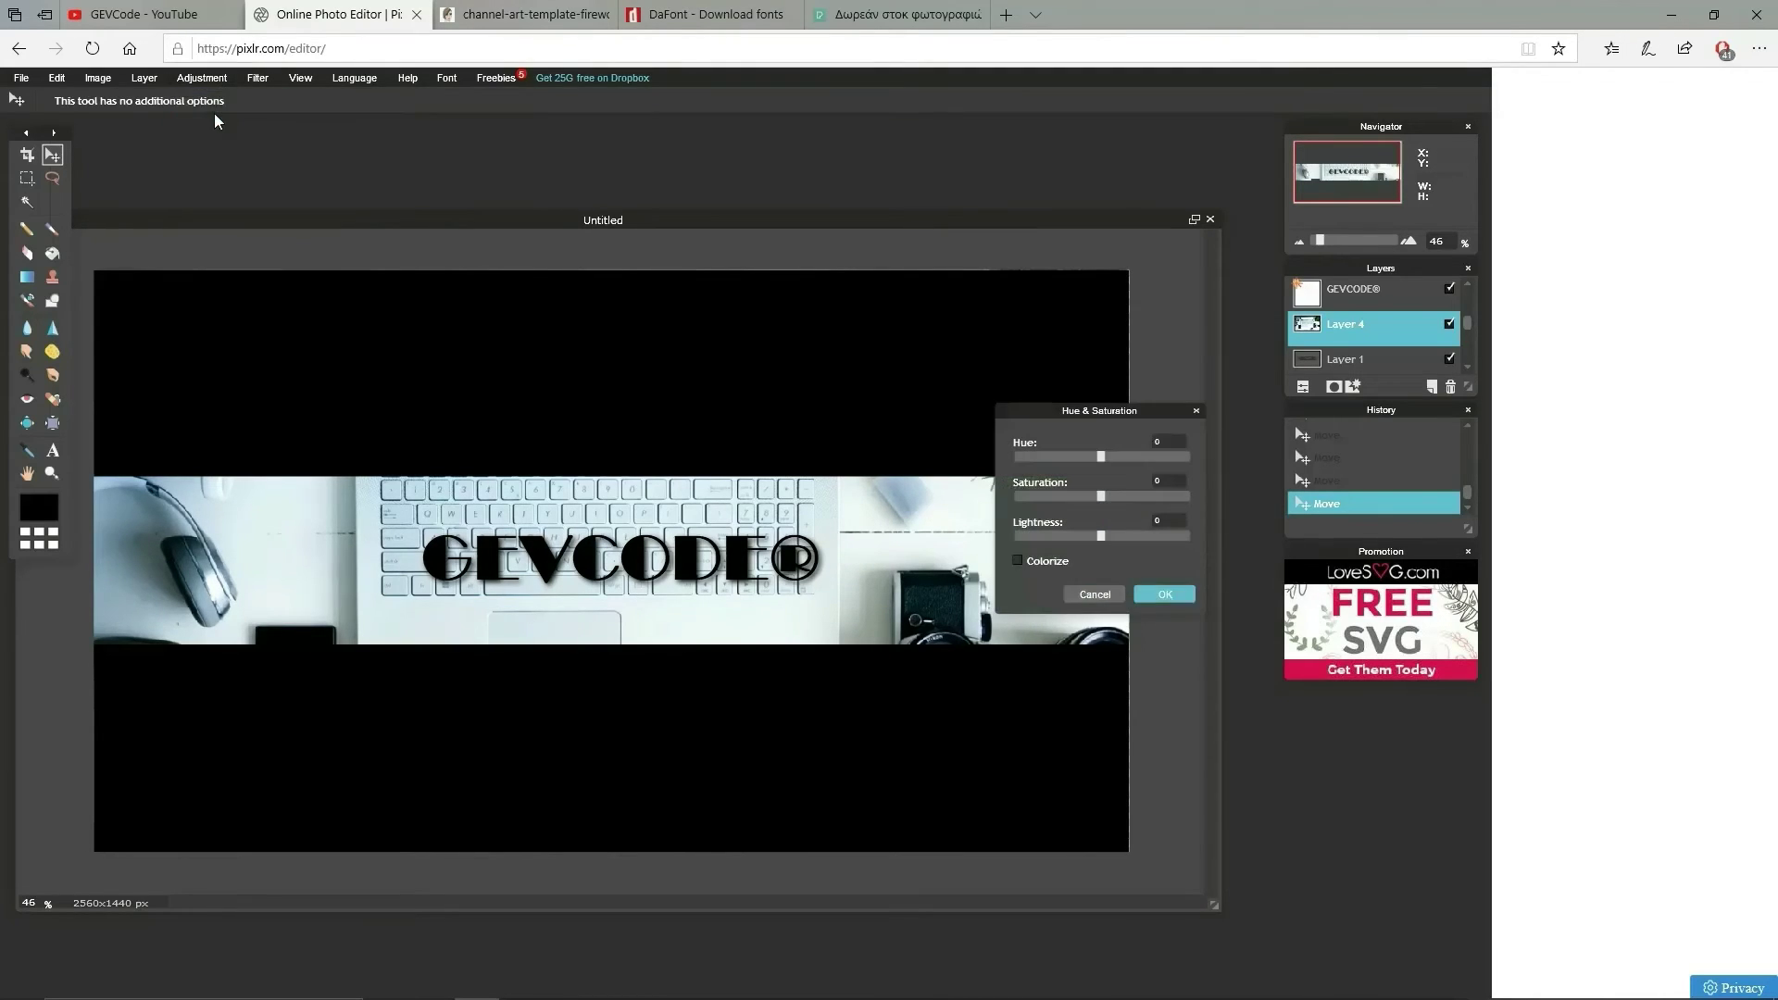
left_click_drag(1070, 408, 1017, 224)
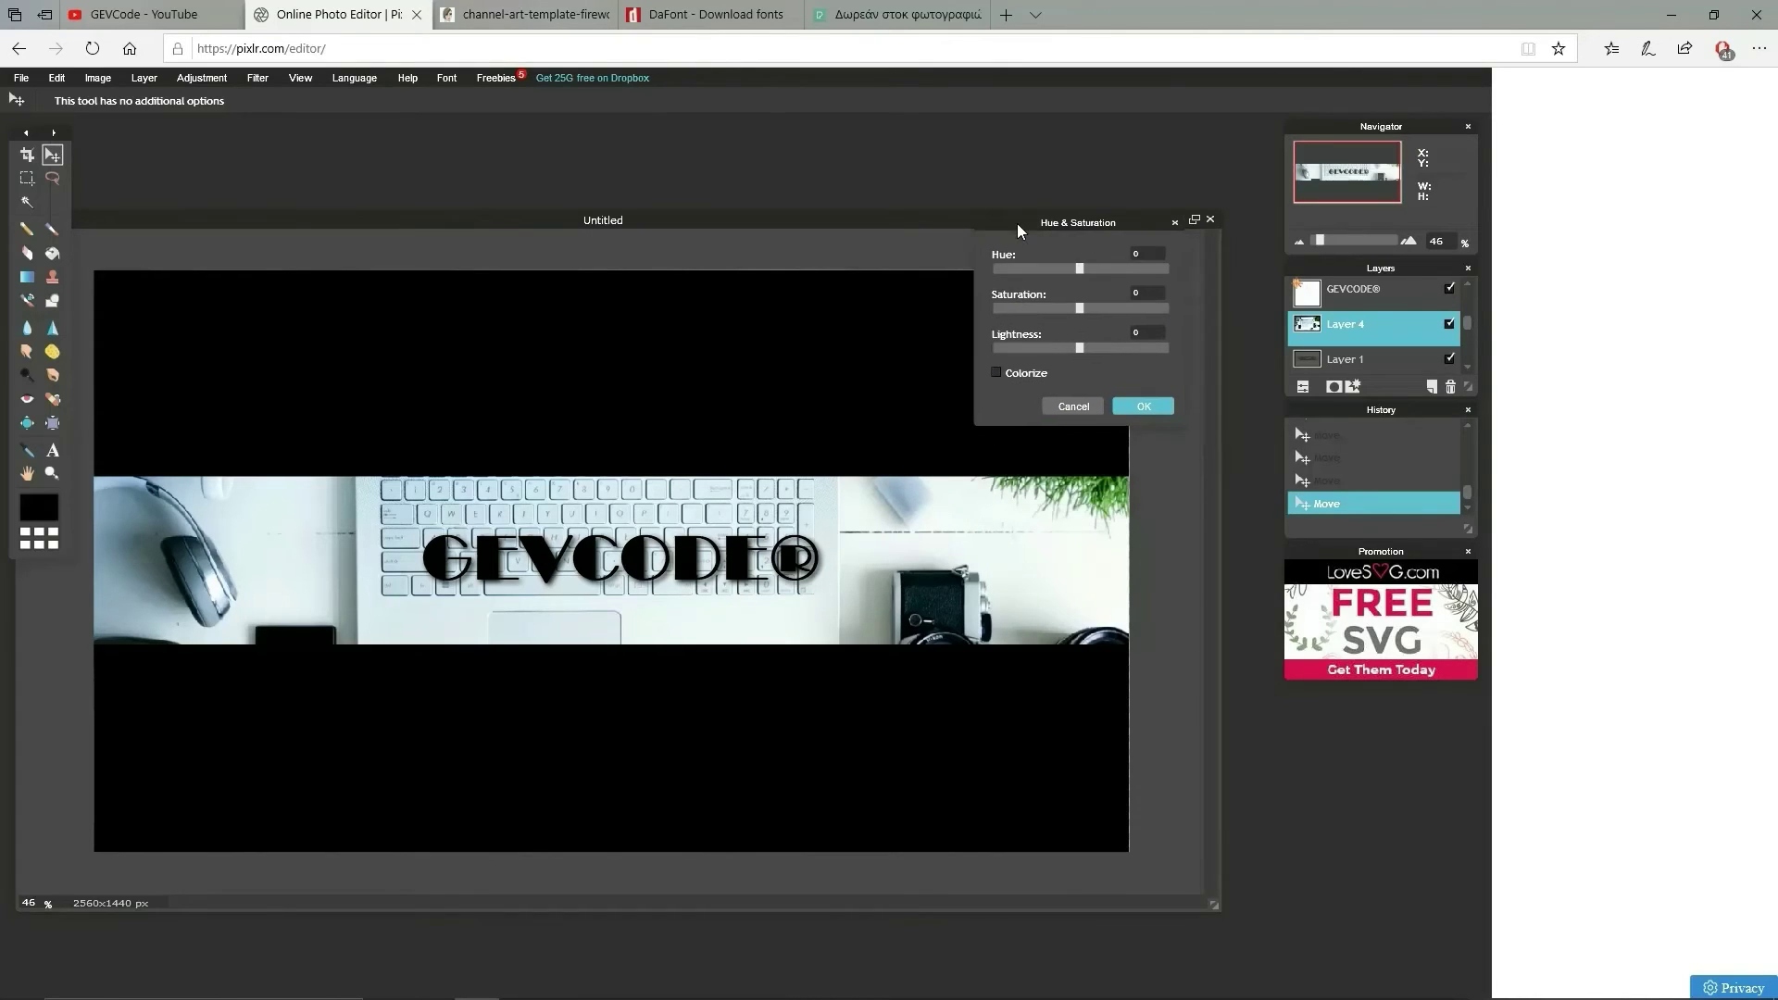
left_click(998, 373)
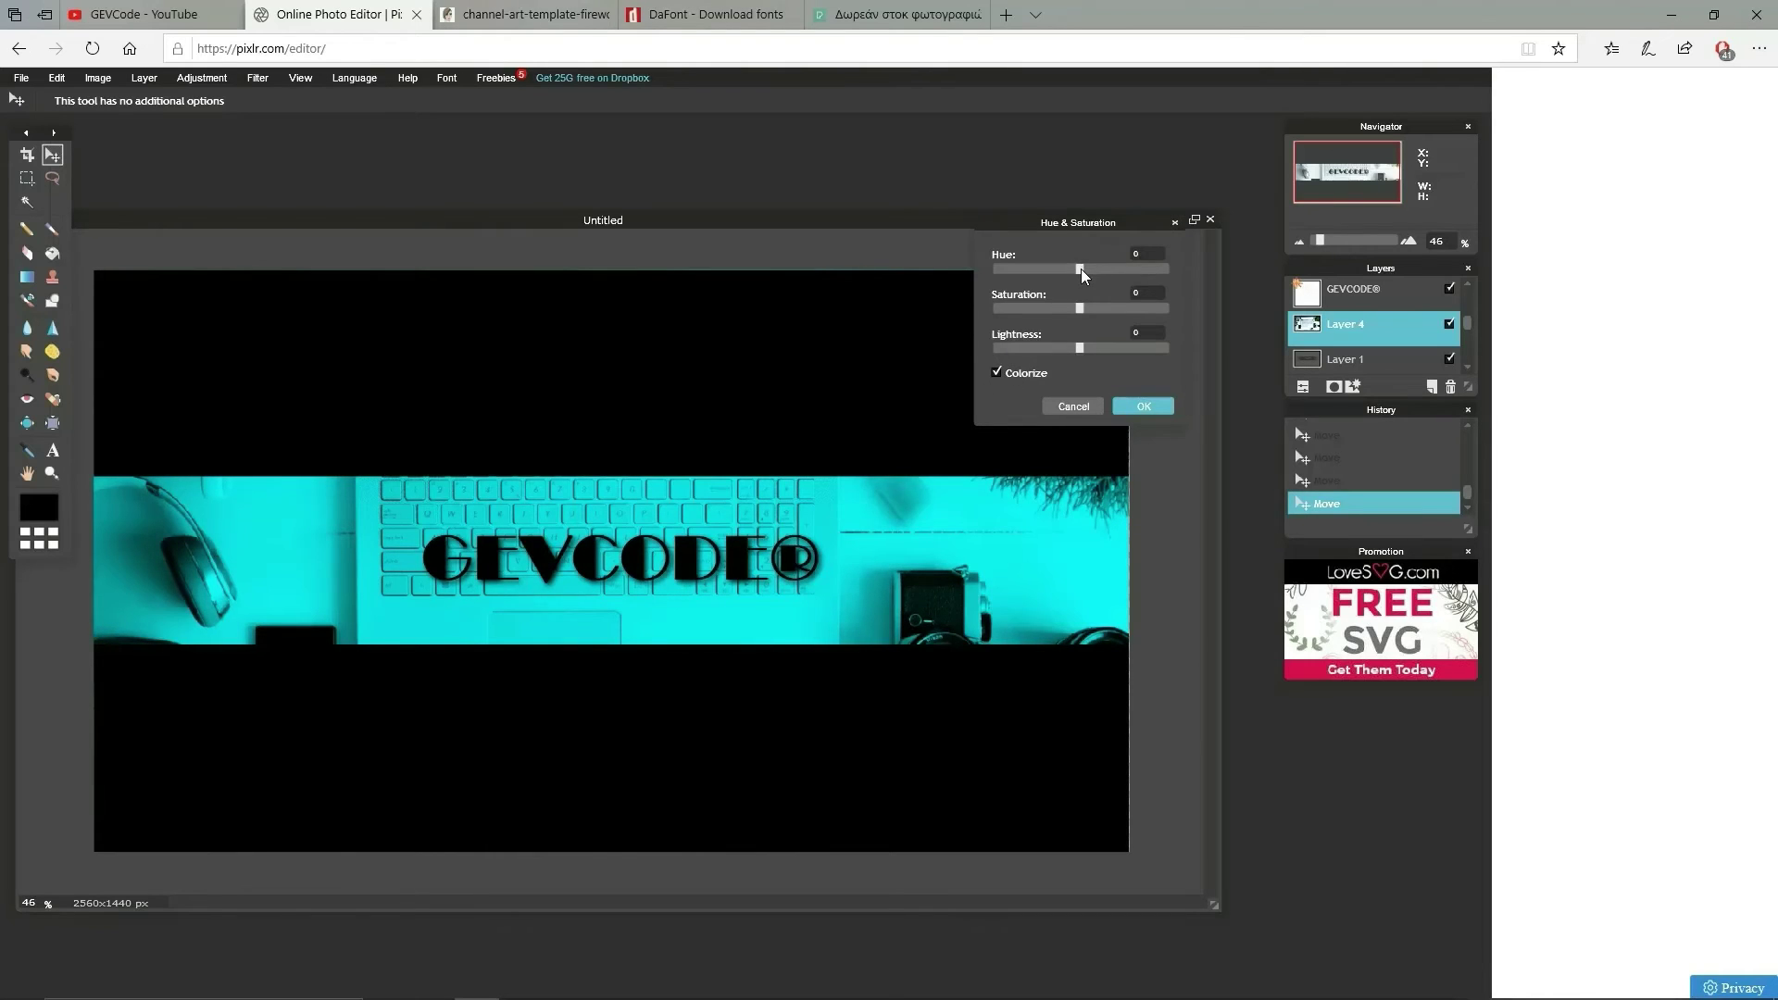
Step: Try hue -162, saturation -15 and lightness 24 on the photo, comparing the result with Colorize off and on
left_click_drag(1081, 269, 1101, 369)
left_click(995, 373)
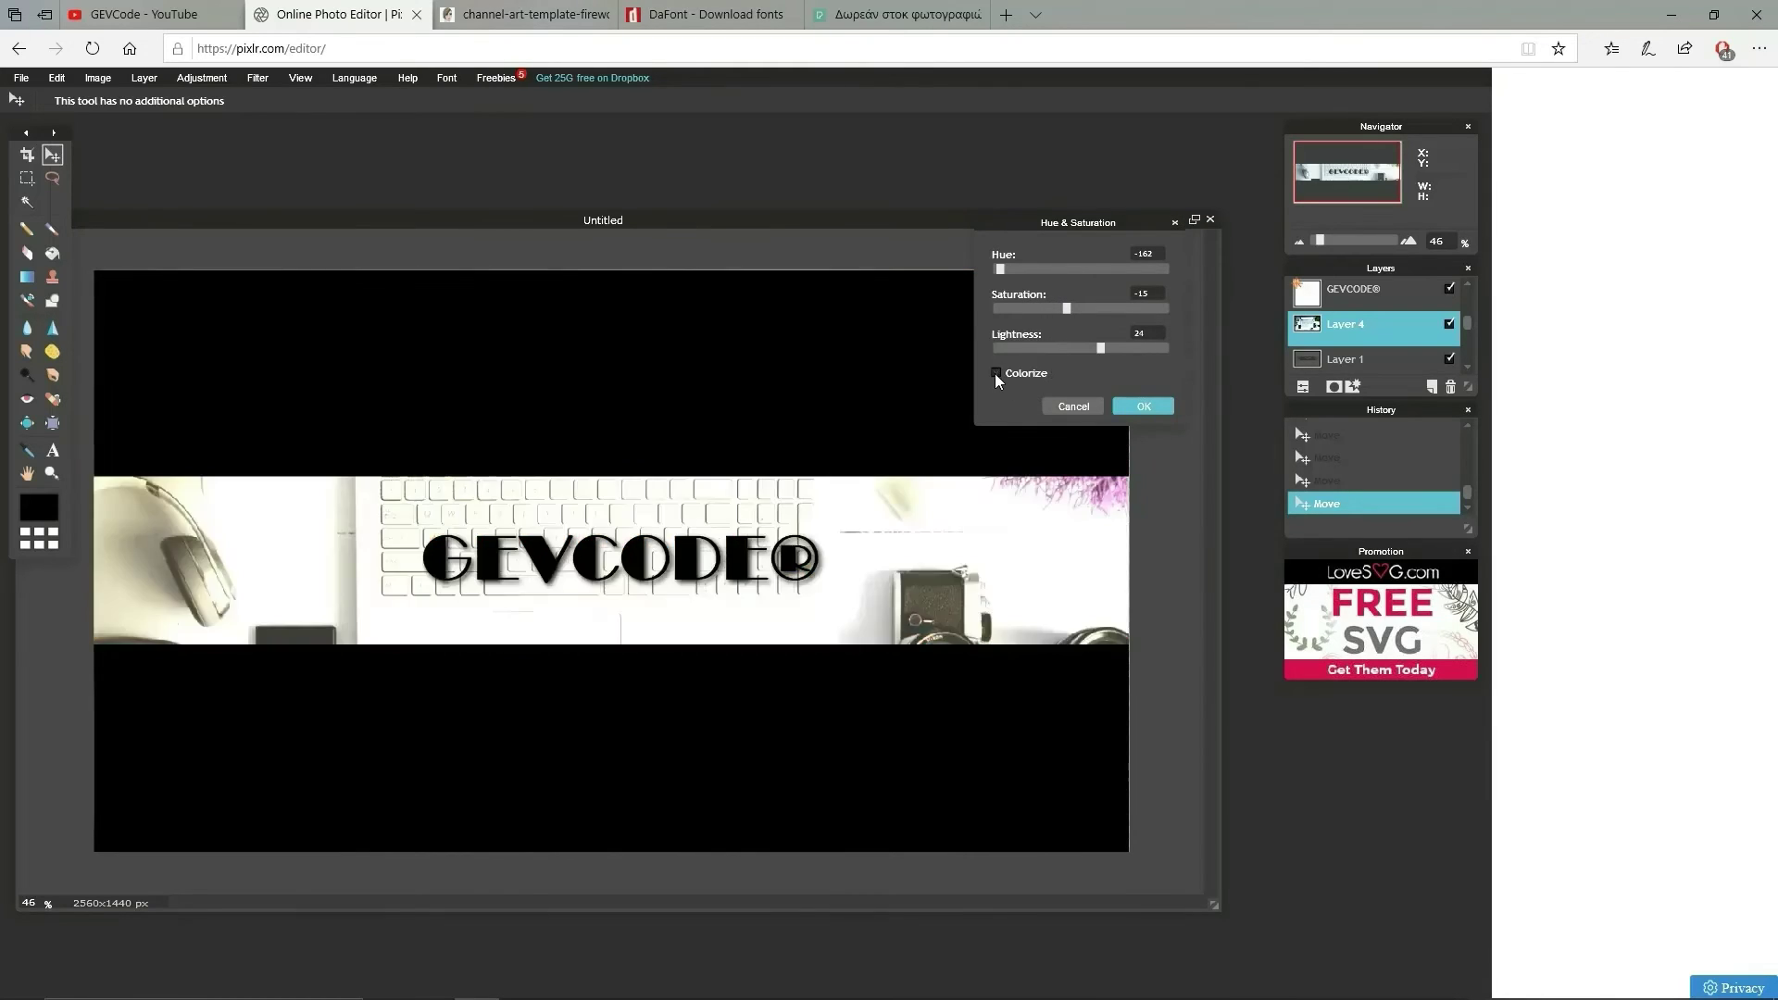
left_click(996, 374)
left_click_drag(1098, 348, 1078, 346)
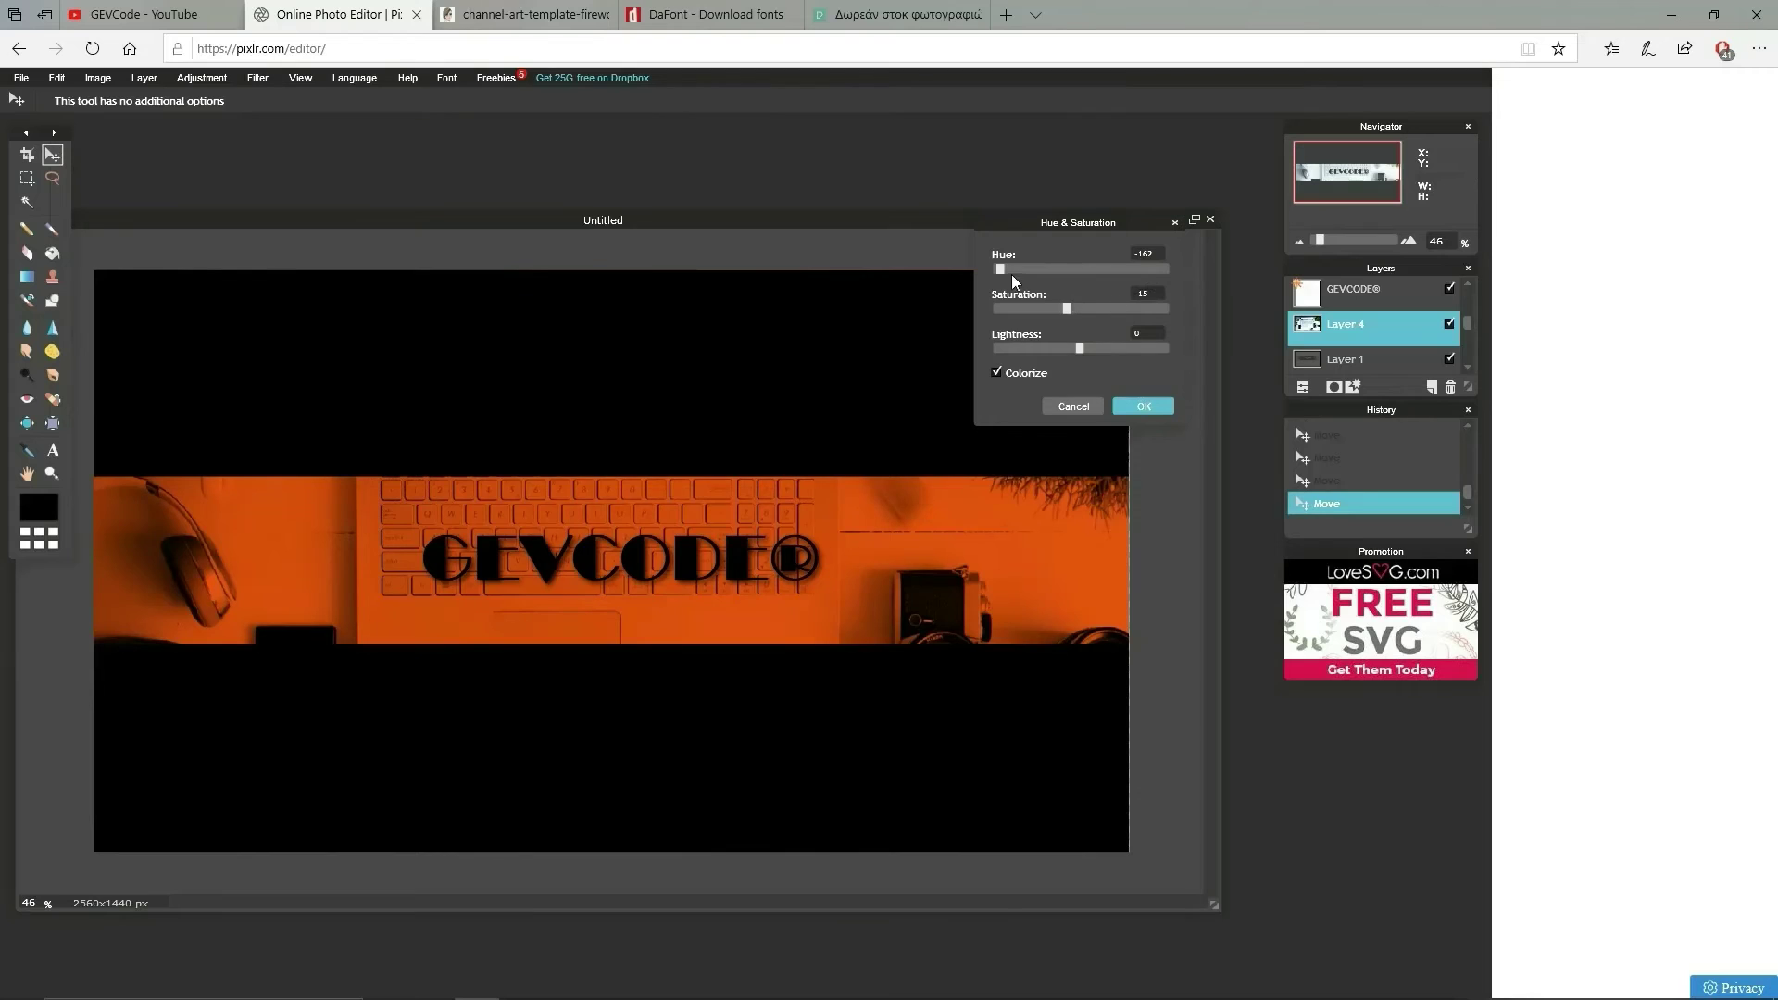
left_click_drag(1003, 269, 1080, 269)
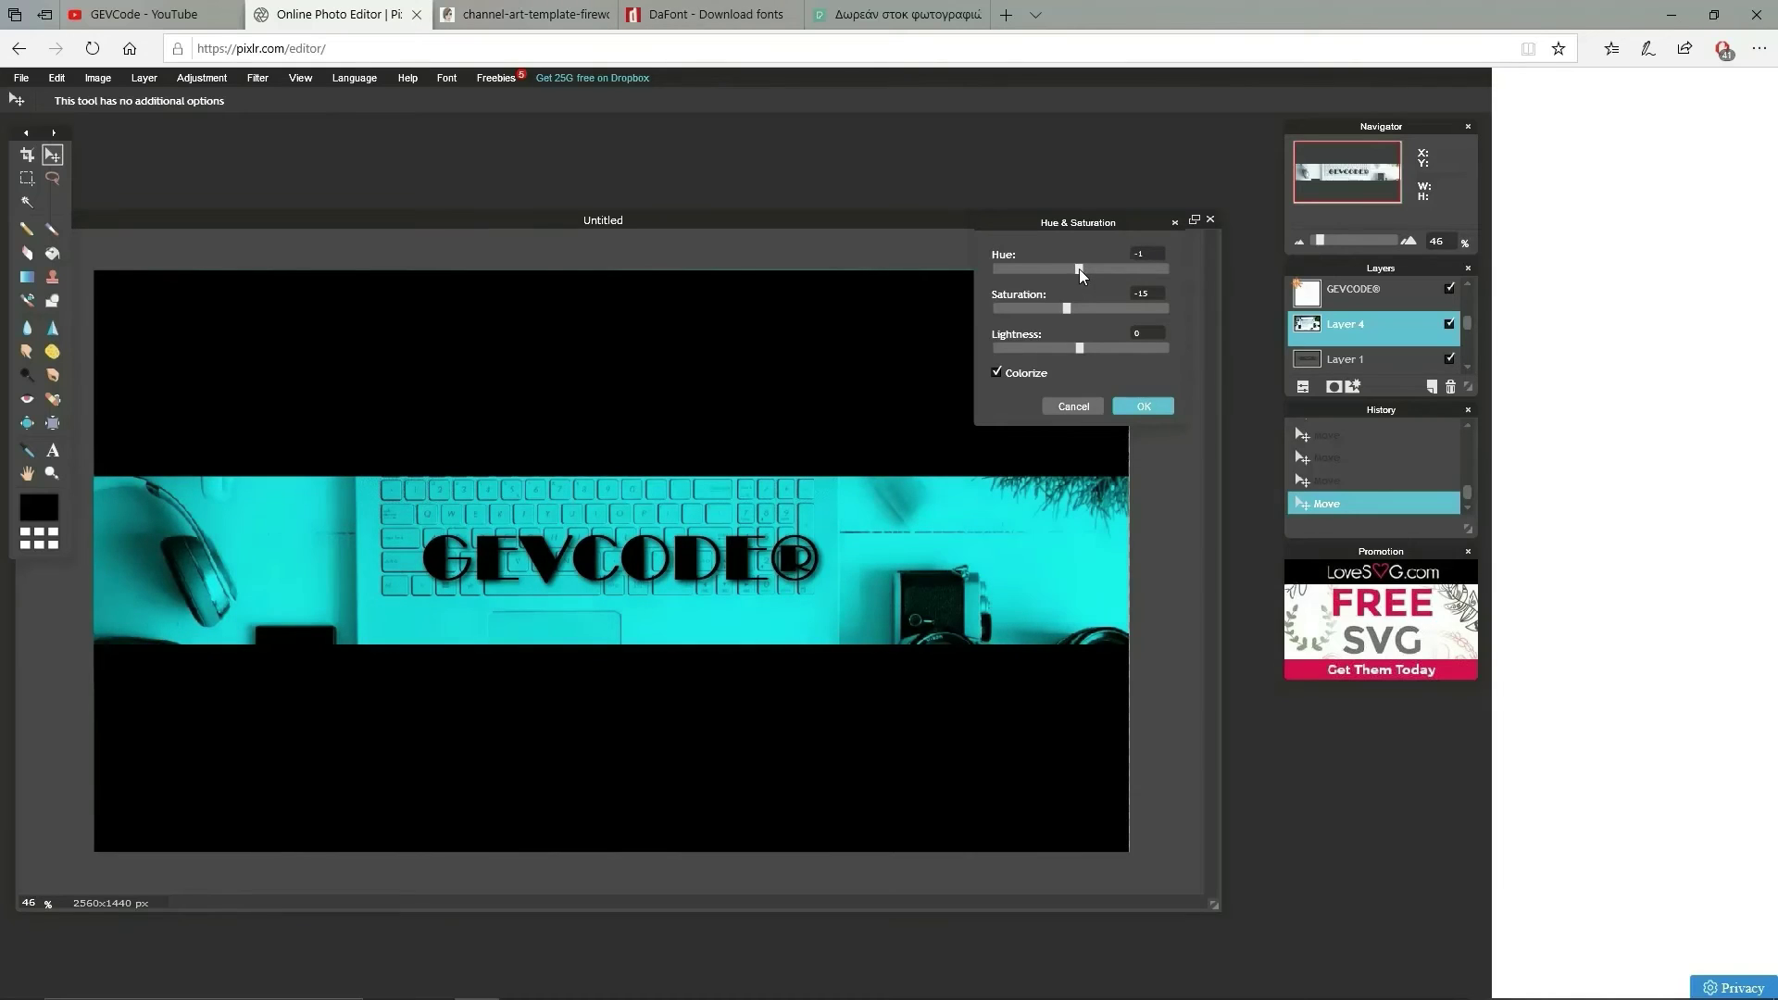
Step: Set the photo's colorize values to hue 0, saturation 18 and lightness -19
left_click(1147, 257)
key("BackSpace")
key("BackSpace")
type("0")
key("Tab")
left_click_drag(1079, 303, 1114, 311)
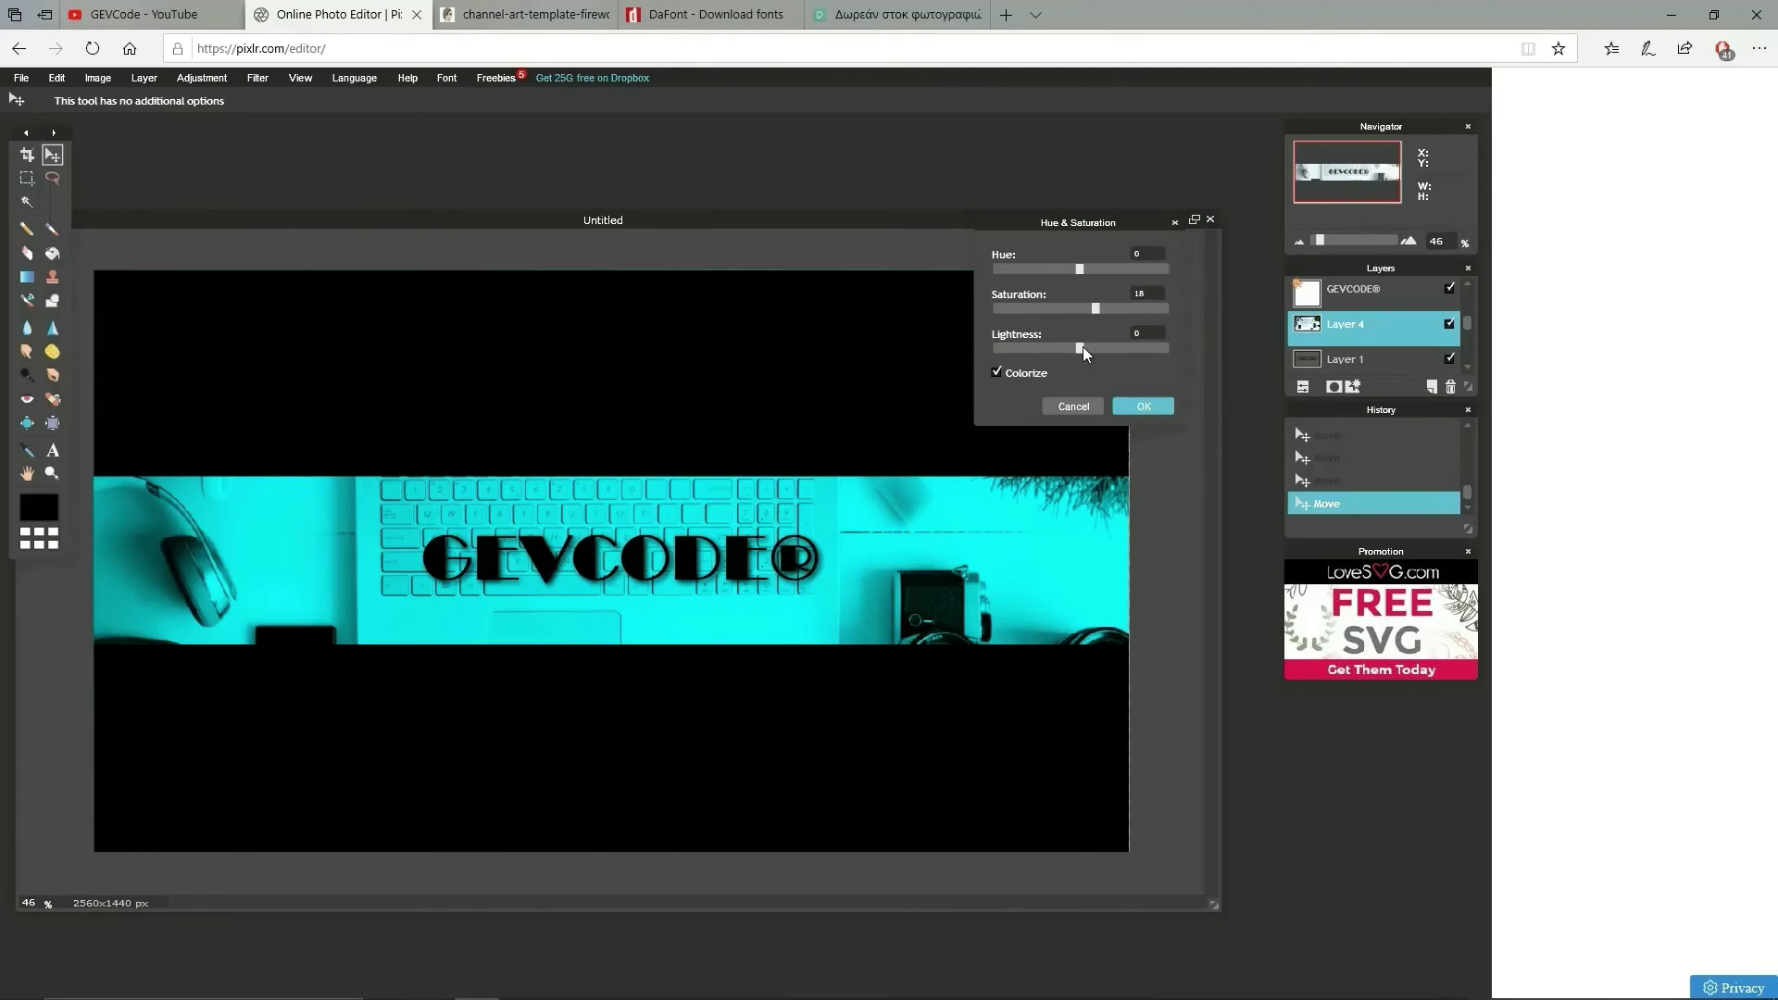
mouse_move(1082, 348)
left_mouse_down()
mouse_move(1098, 344)
mouse_move(1050, 348)
mouse_move(1113, 350)
mouse_move(1063, 348)
left_mouse_up()
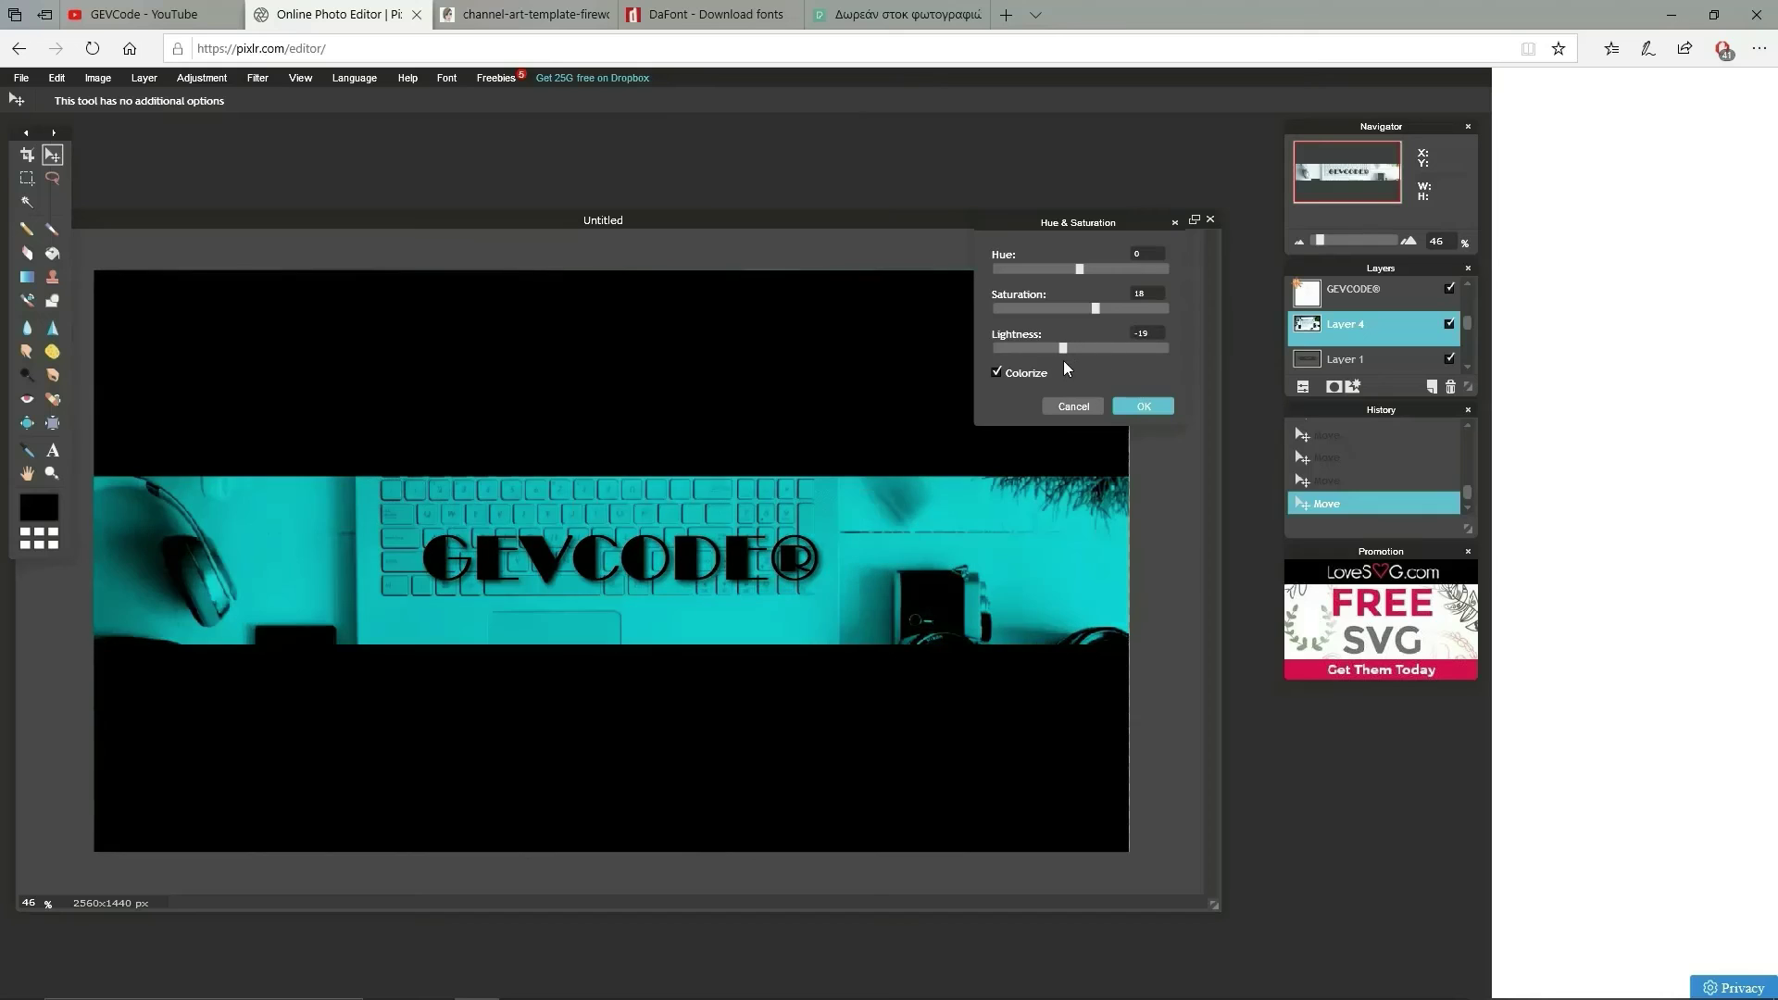
Step: Try negative hue values such as -18 on the colorized photo and return the hue to 0
left_click_drag(1076, 273, 1020, 278)
left_click(1071, 269)
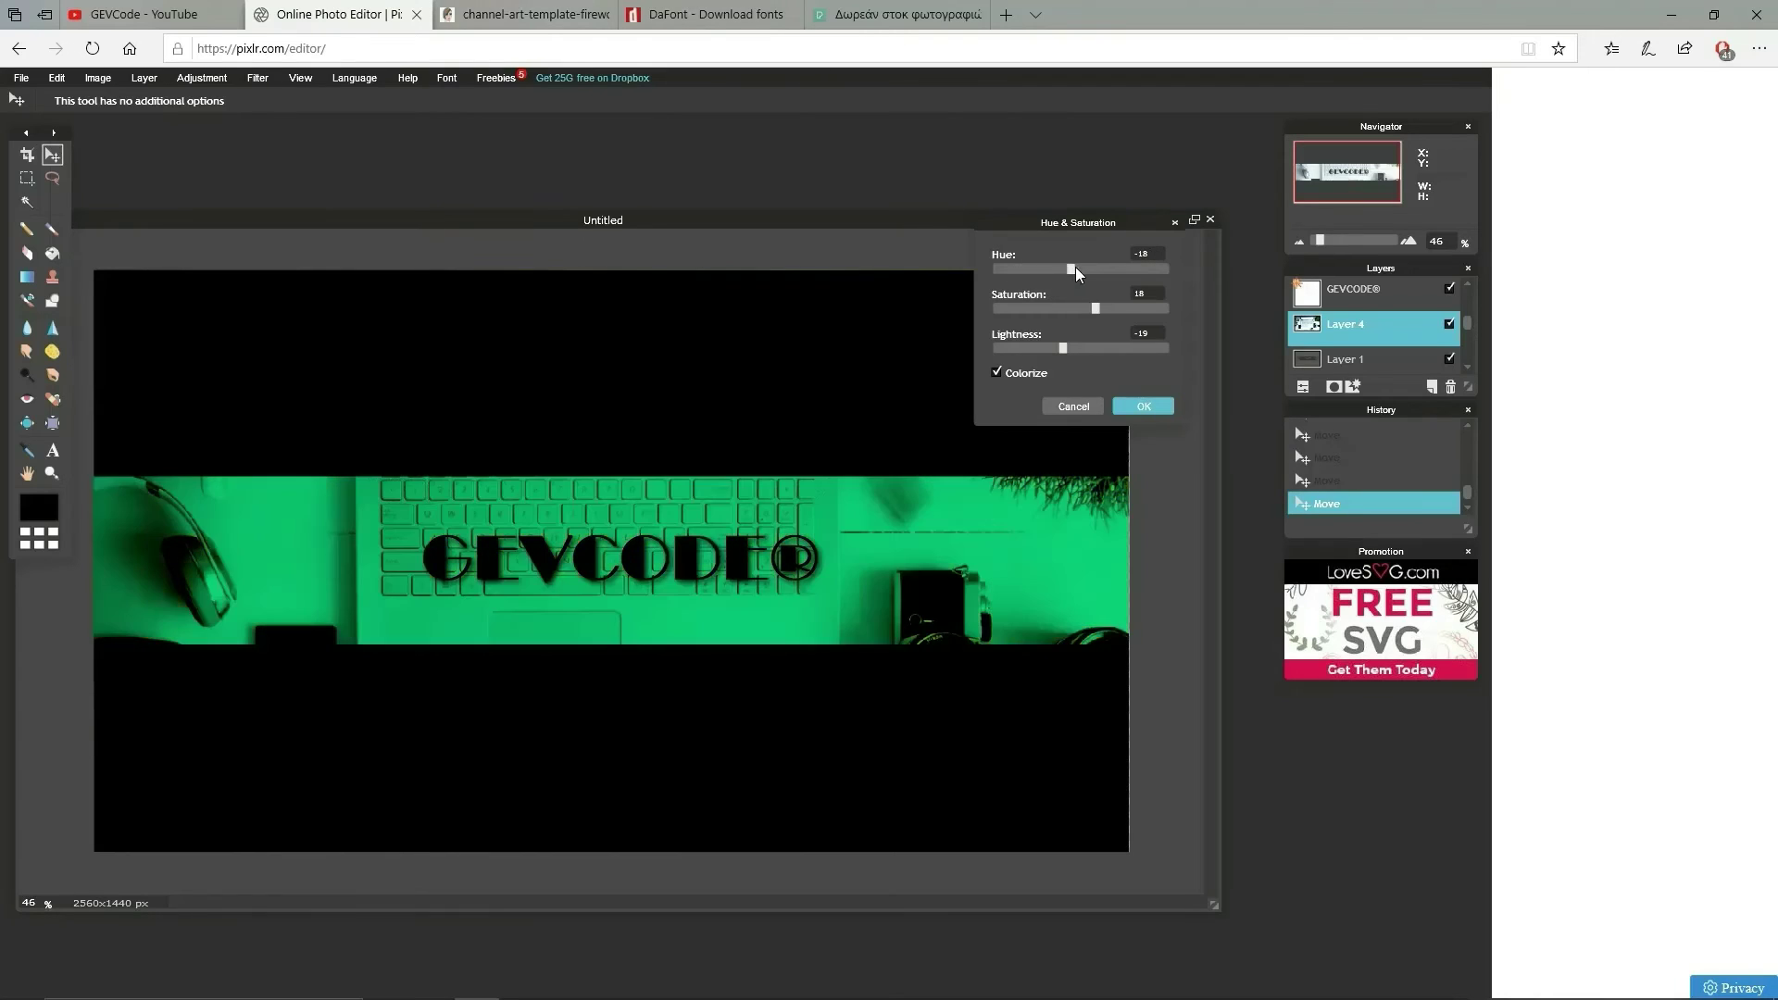
double_click(1147, 253)
type("0")
key("Return")
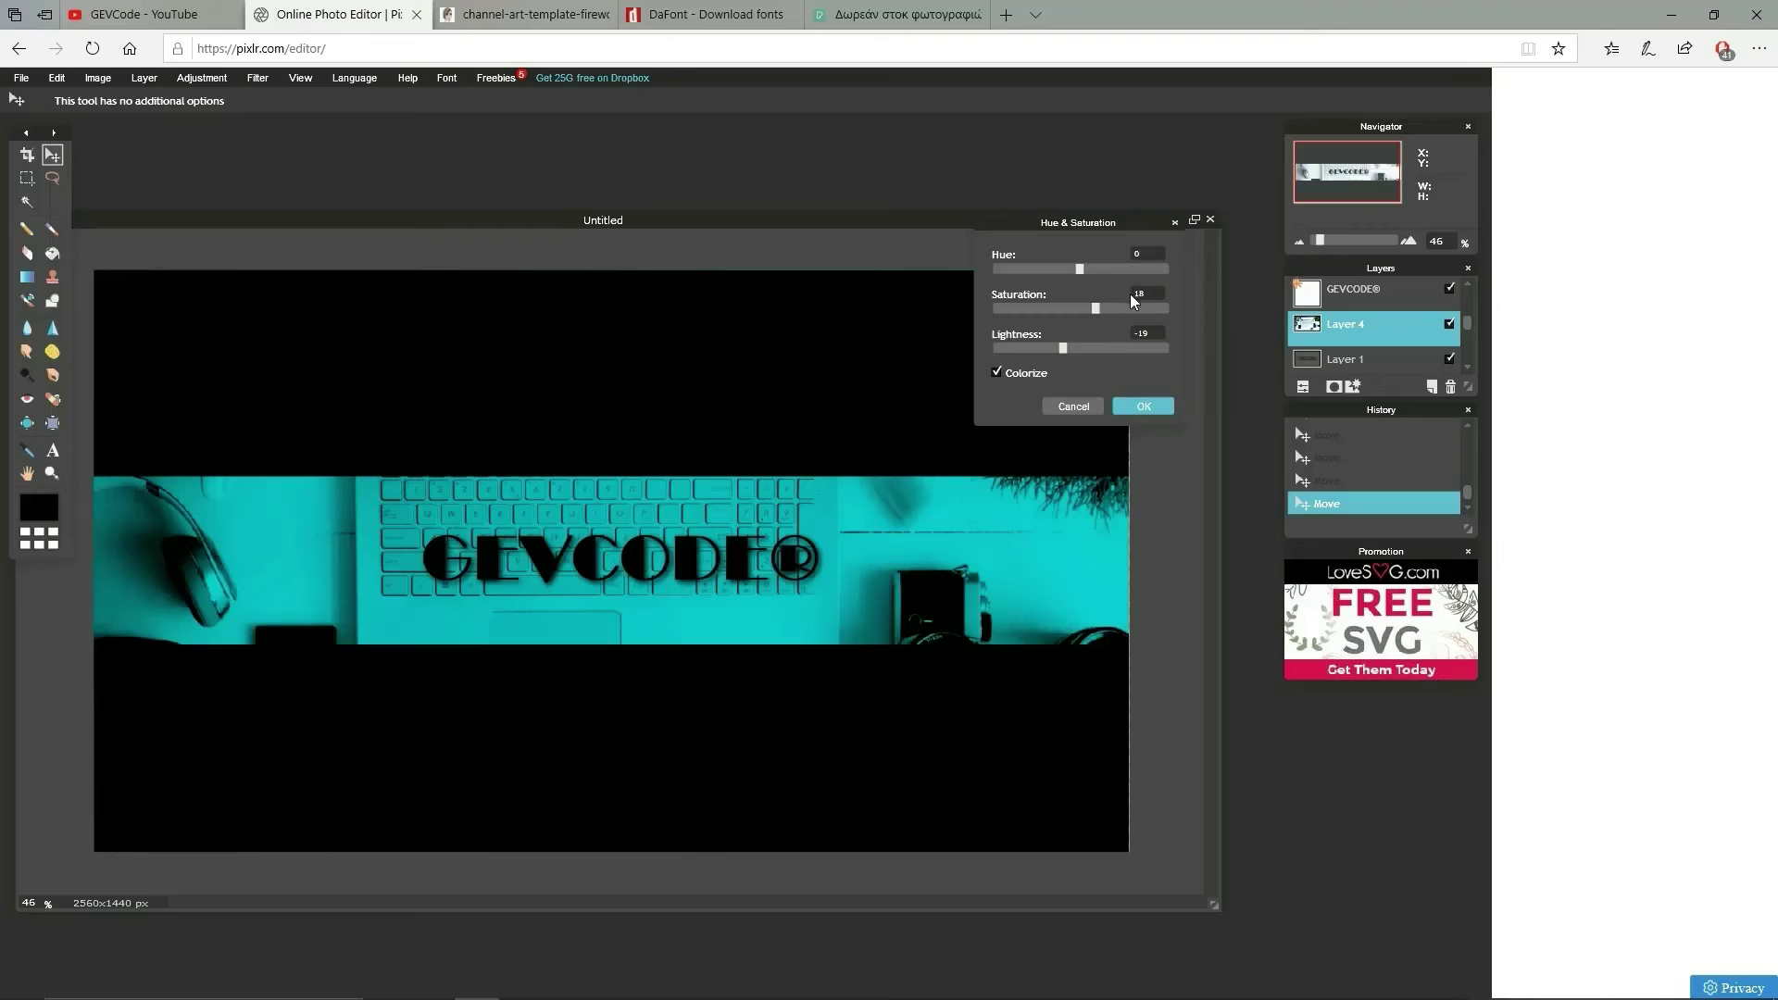
Step: Apply the Hue & Saturation adjustment and move the turquoise photo slightly down within the banner strip
left_click(1144, 407)
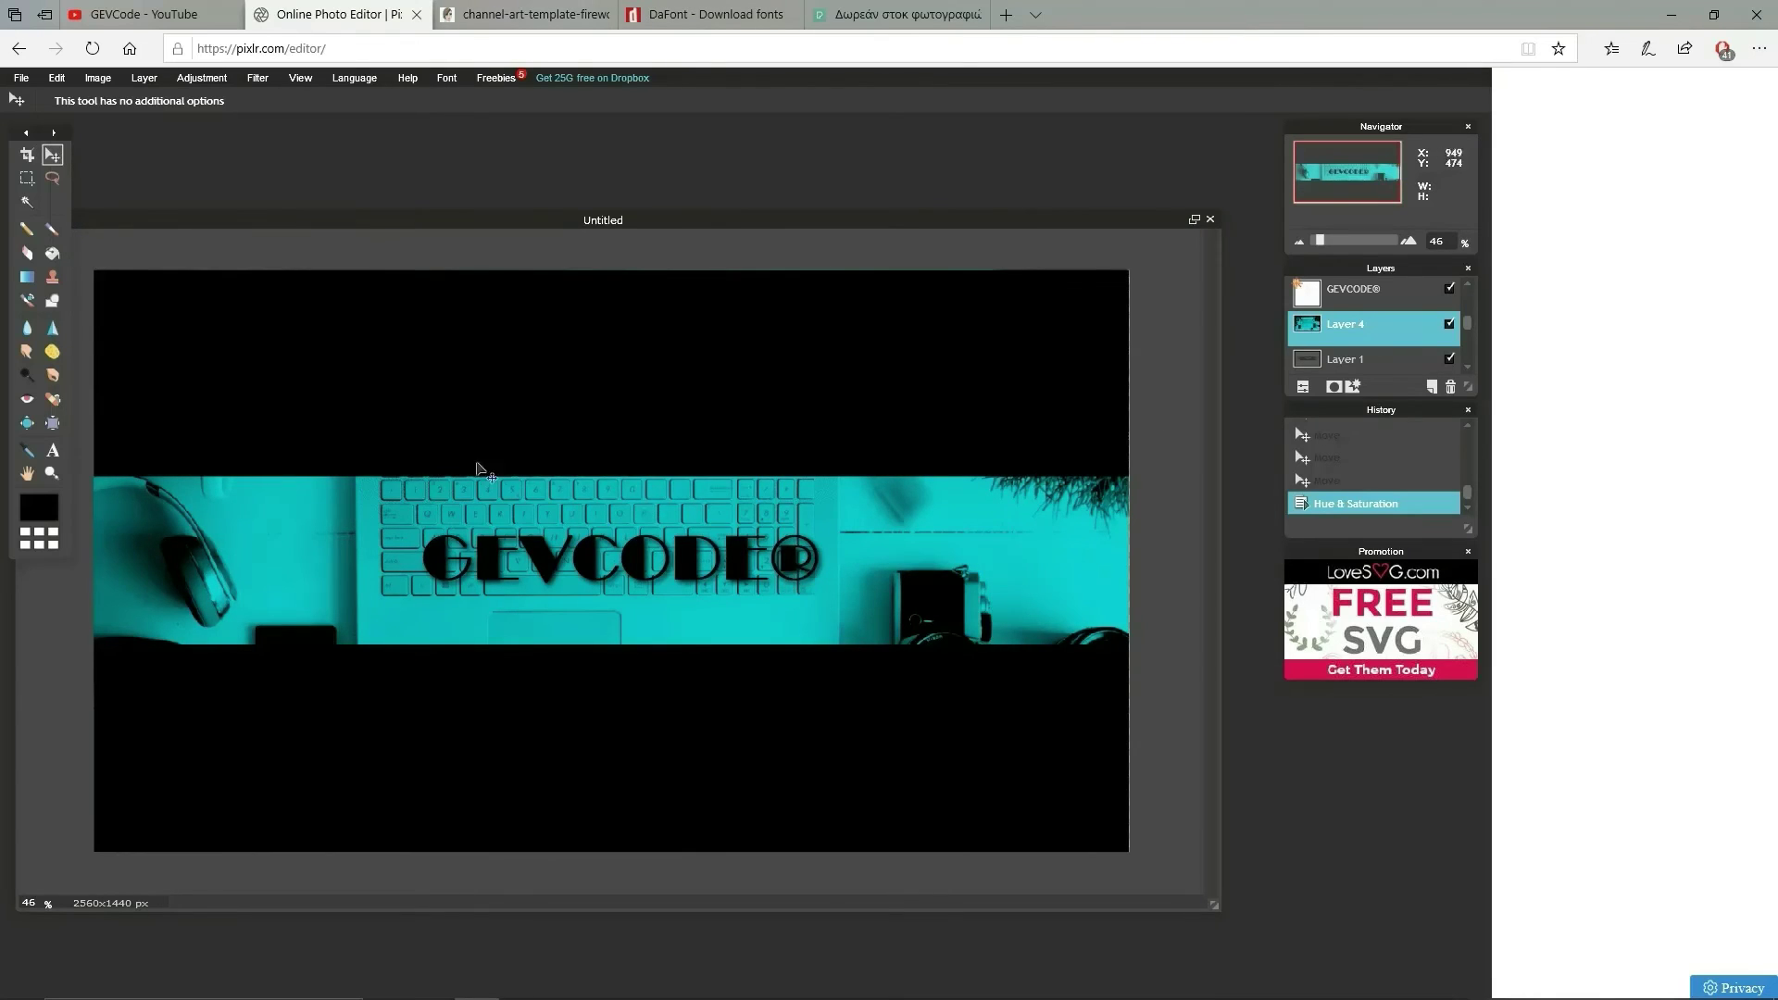
left_click_drag(479, 470, 479, 483)
Step: Save the banner to the Pictures folder as YouTubeBanner2.jpg in JPEG format at quality 100
left_click(20, 78)
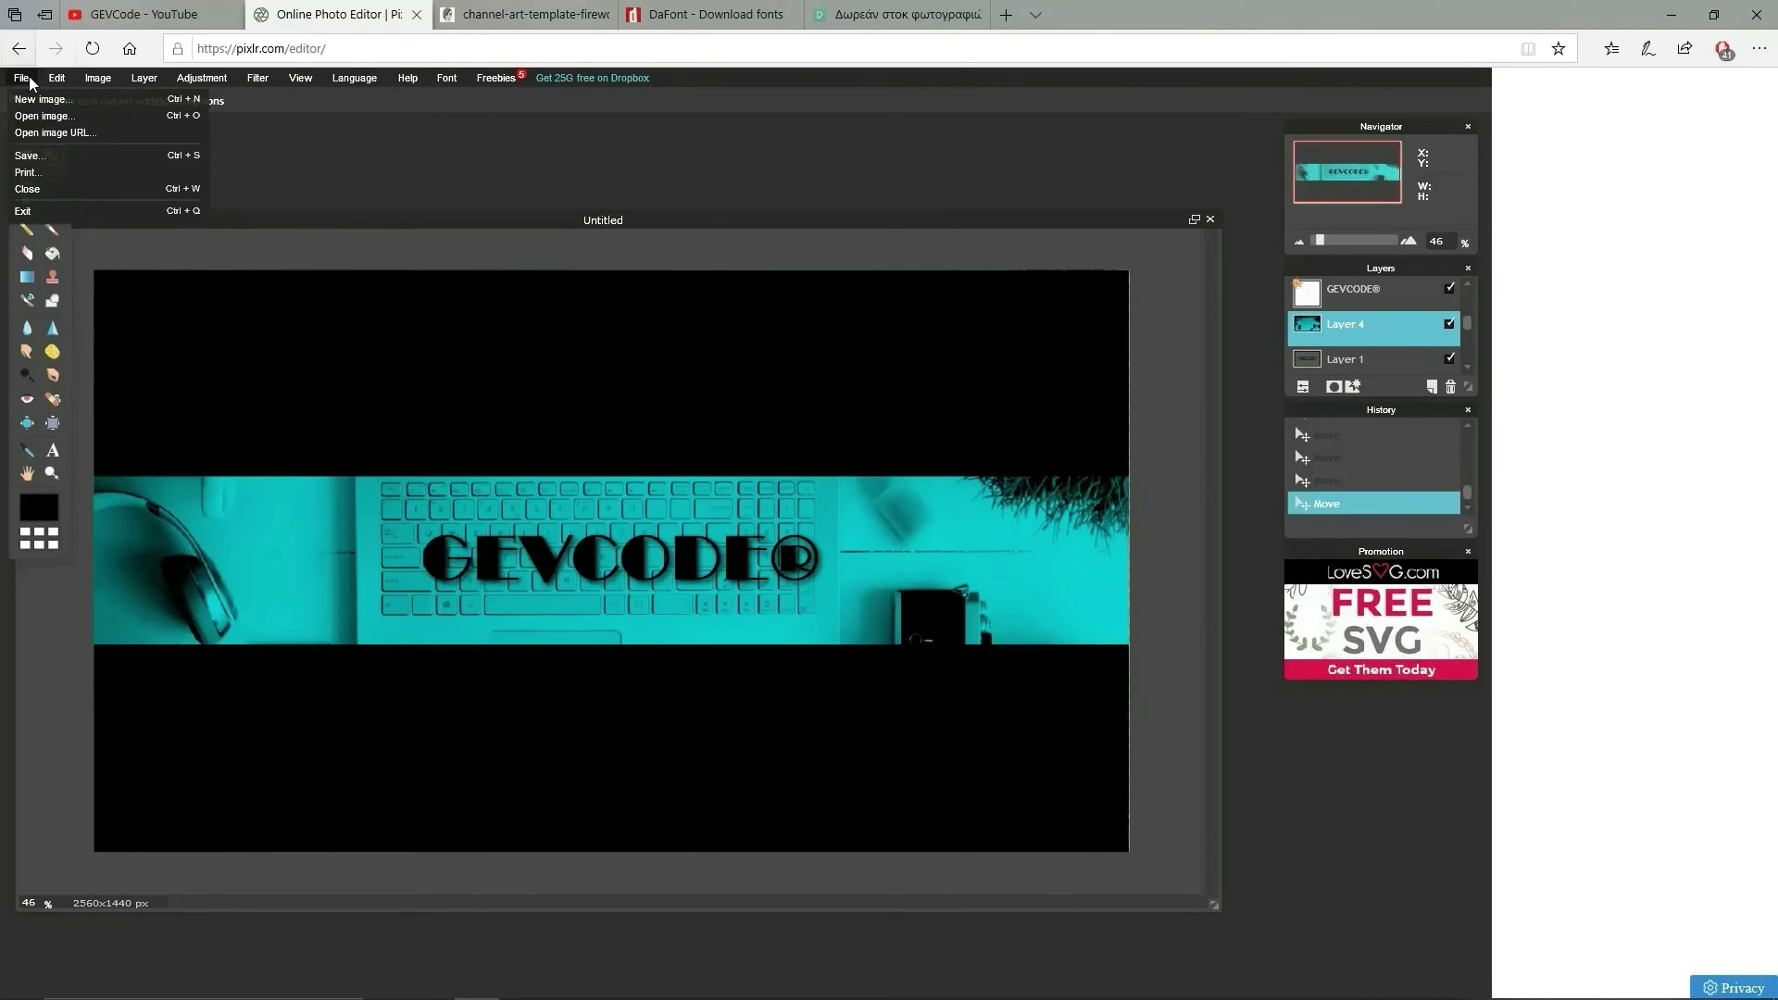
left_click(17, 159)
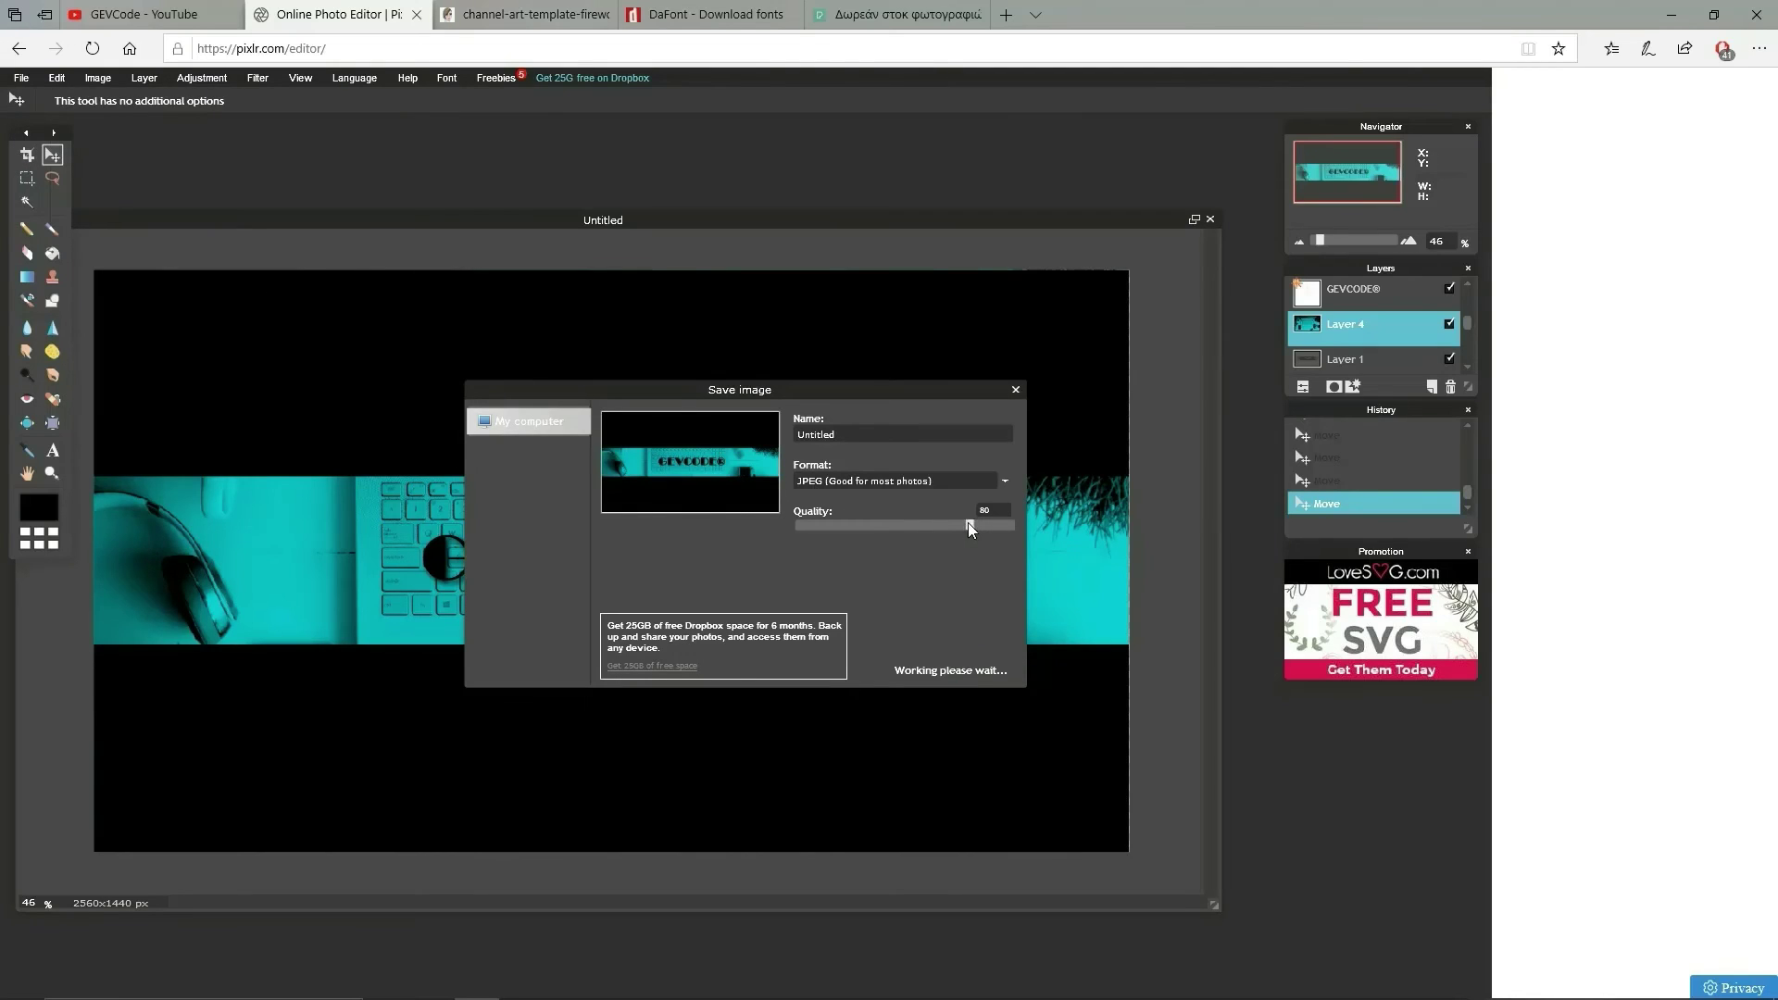
left_click(1015, 526)
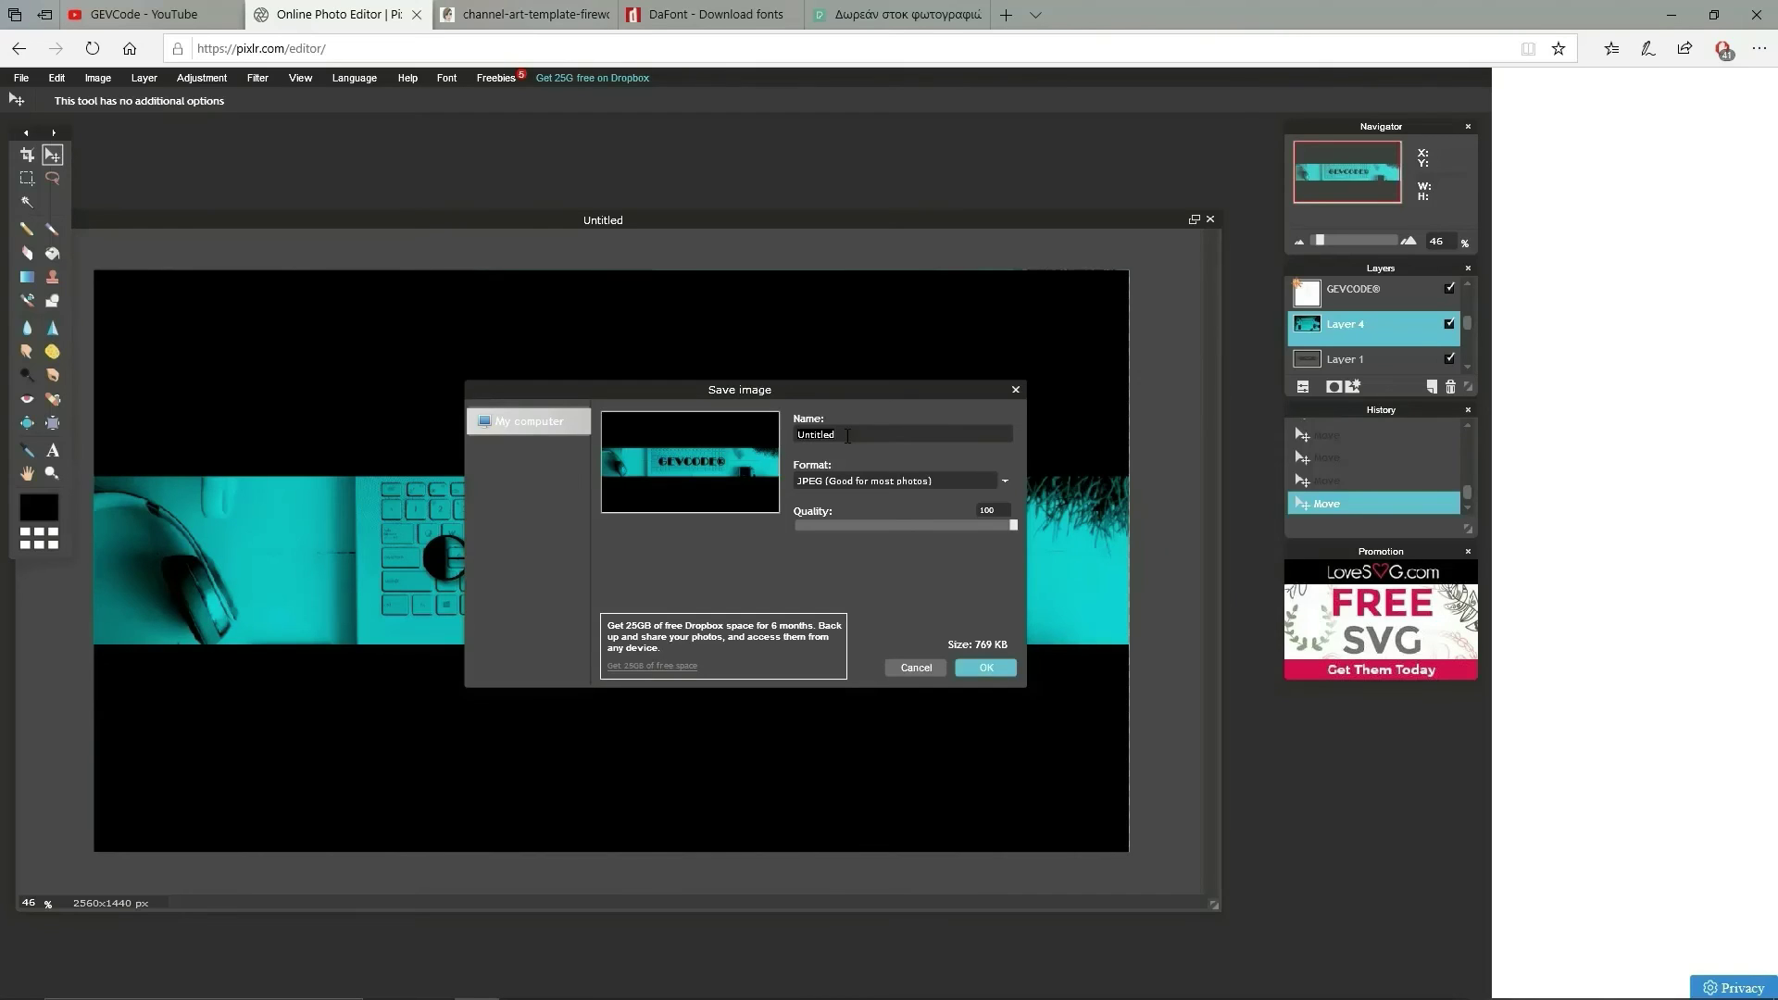
key("BackSpace")
left_click(987, 668)
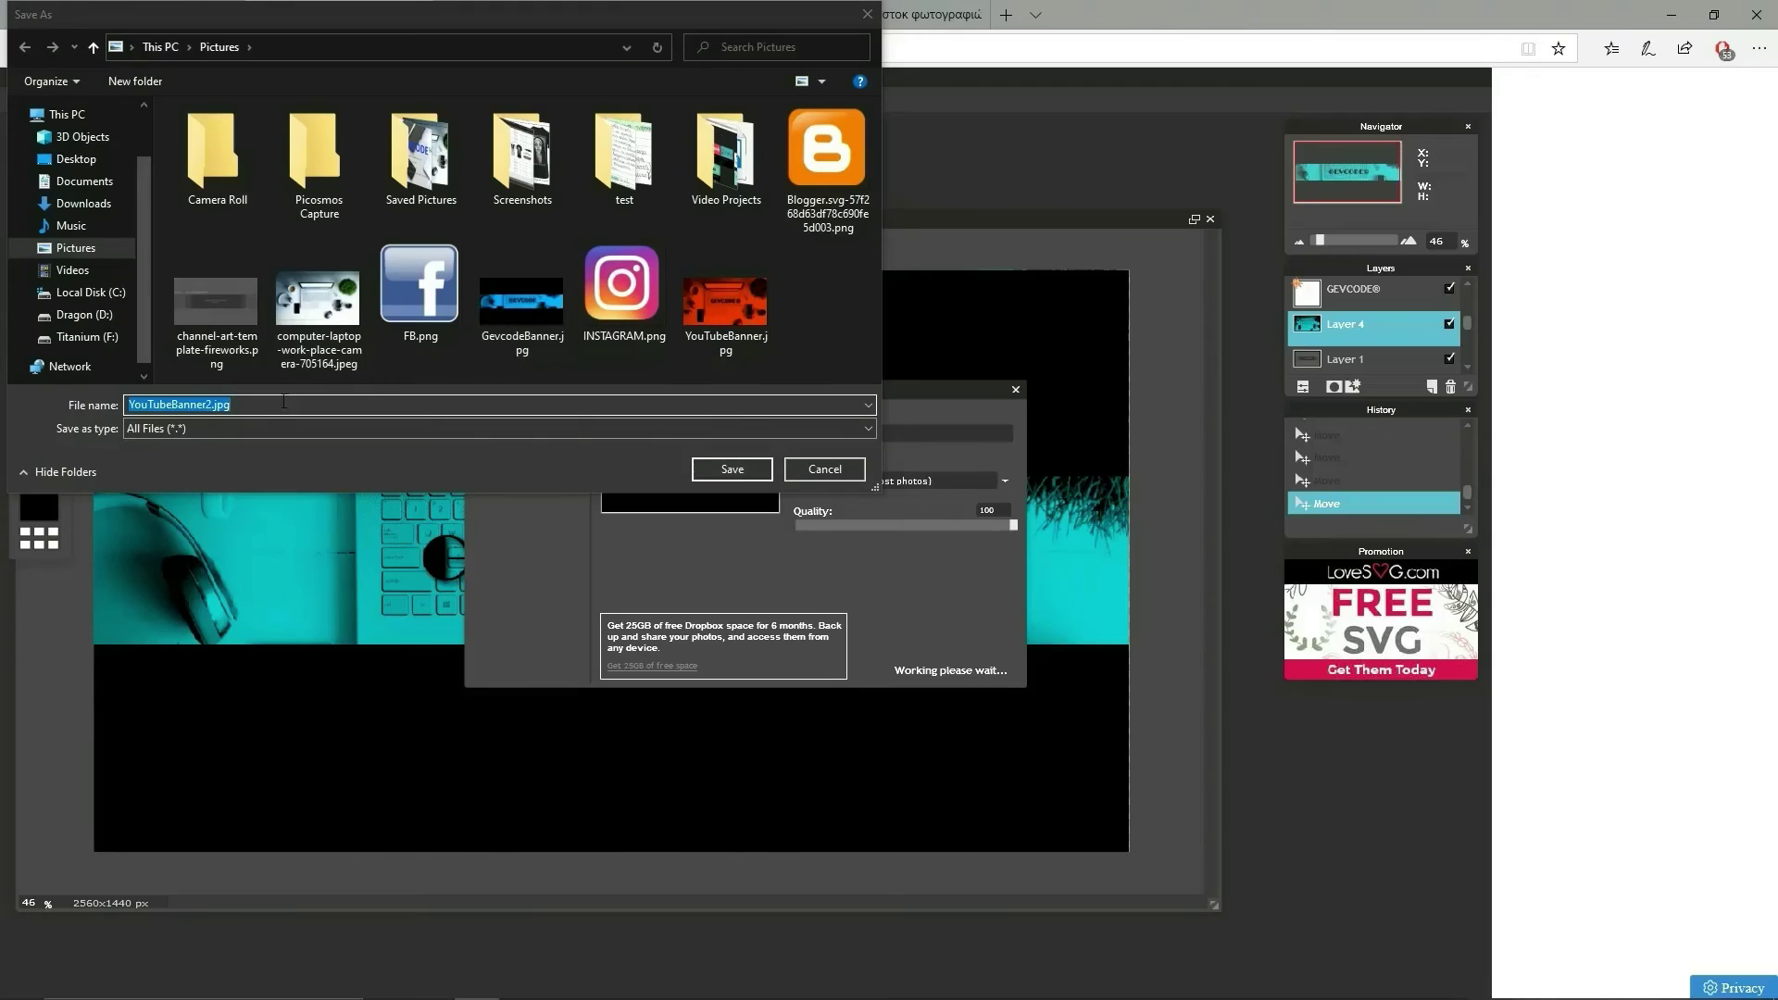
left_click(750, 467)
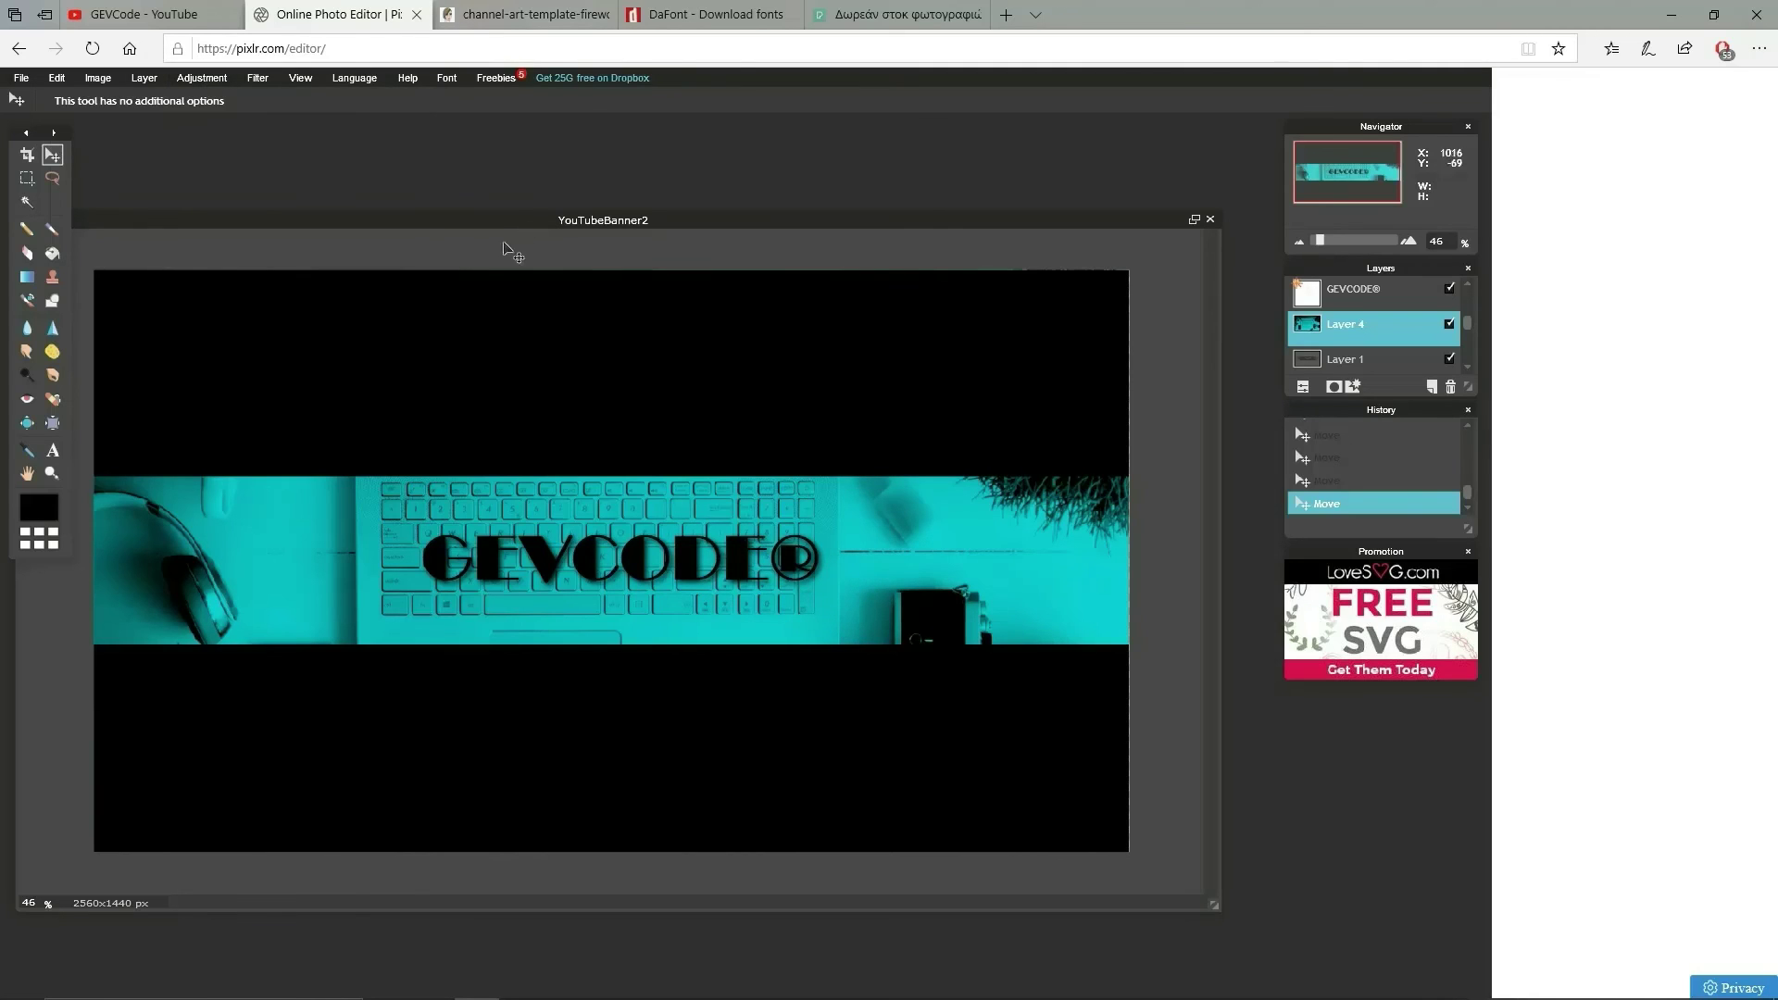
Step: Switch to the GEVCode channel page on YouTube and replace its channel art with YouTubeBanner2.jpg from the Pictures folder
left_click(136, 16)
mouse_move(775, 179)
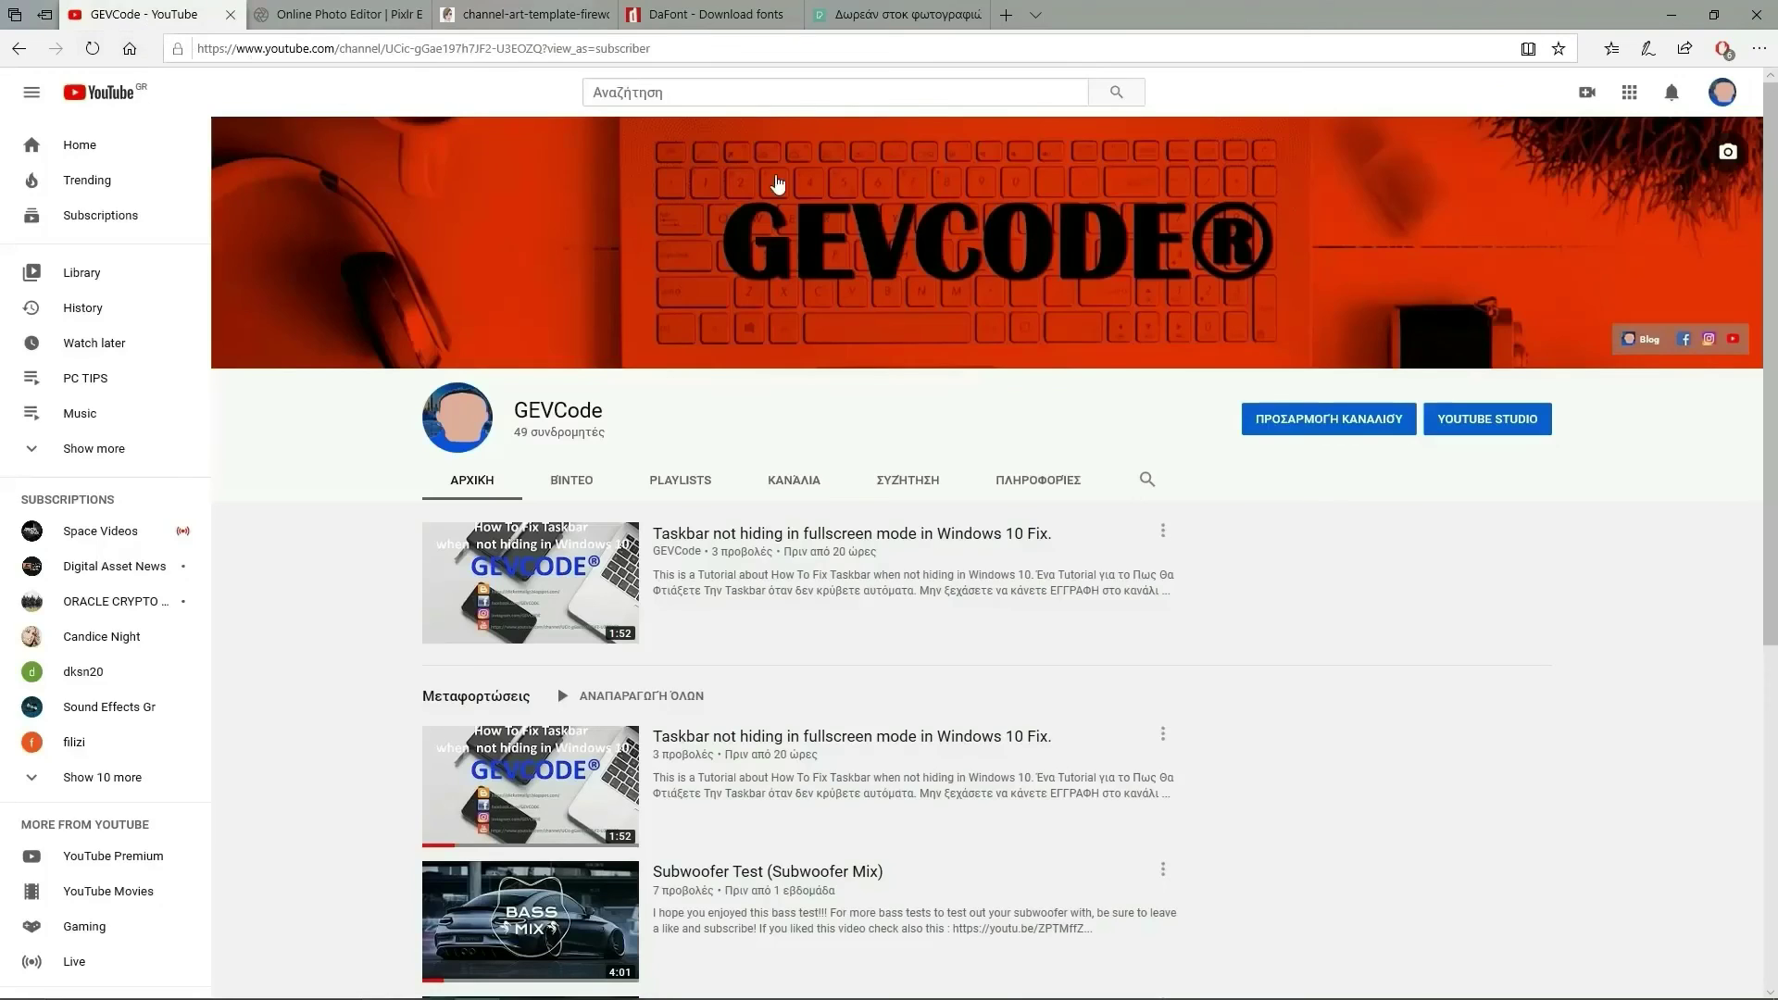
left_click(1726, 154)
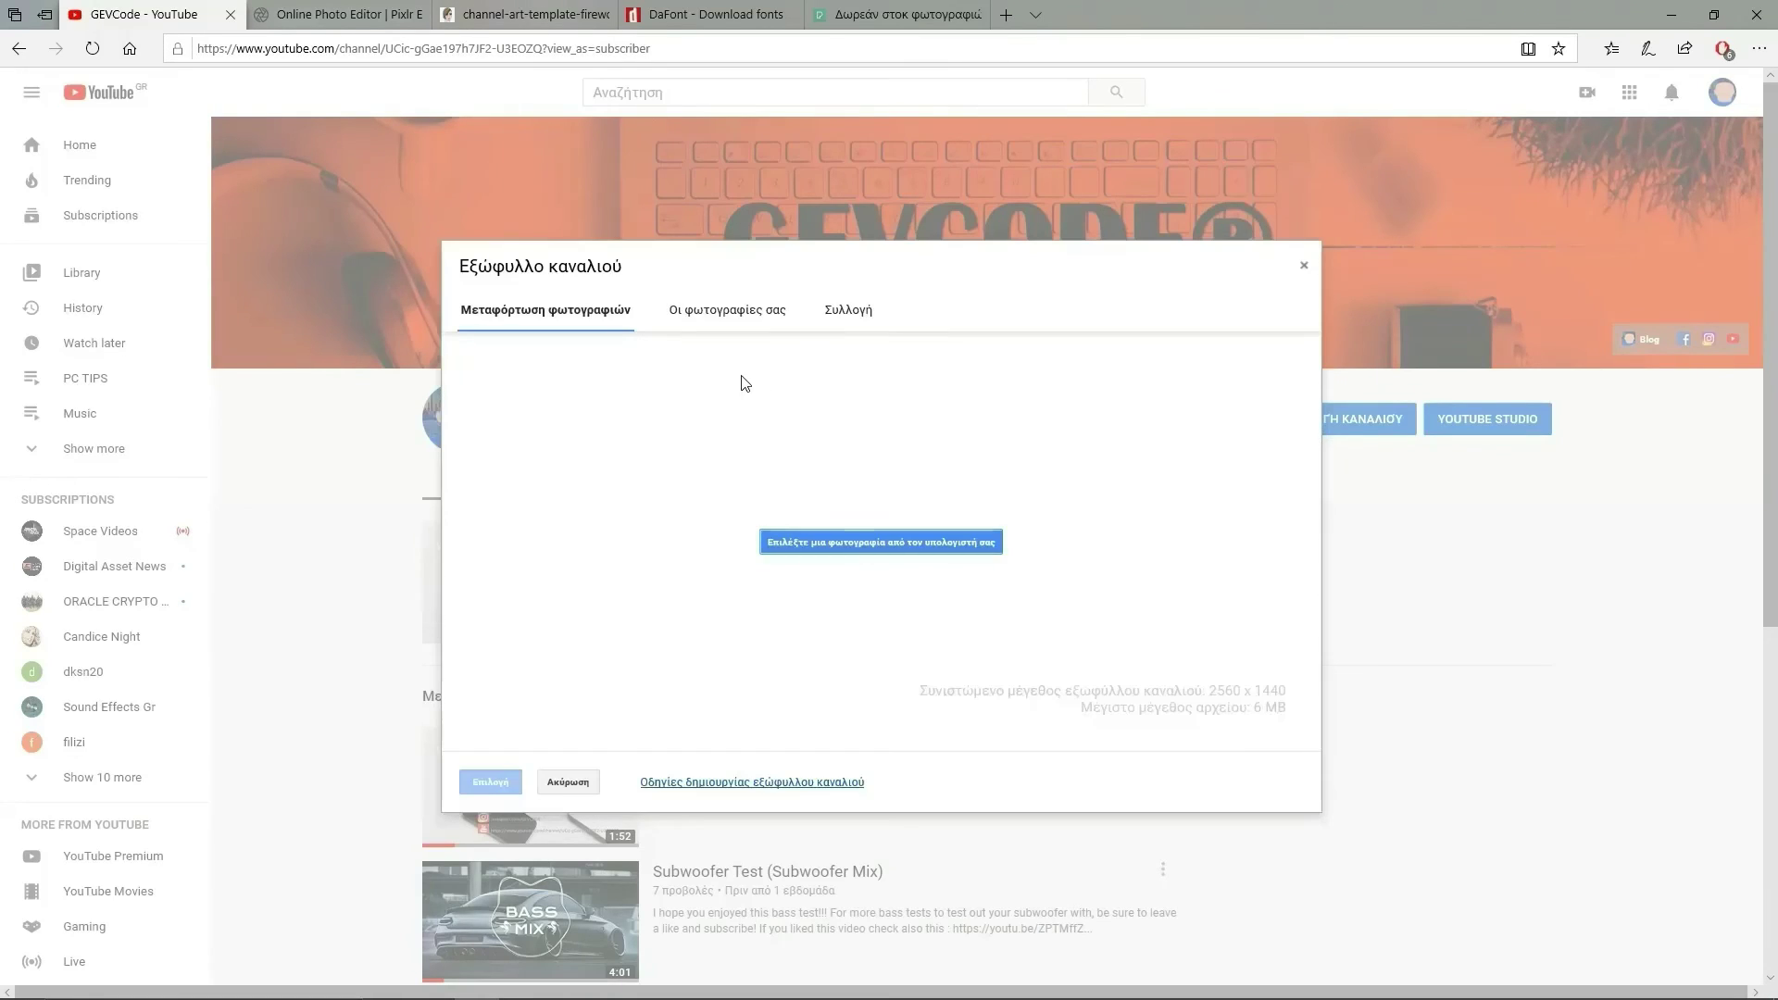
left_click(873, 553)
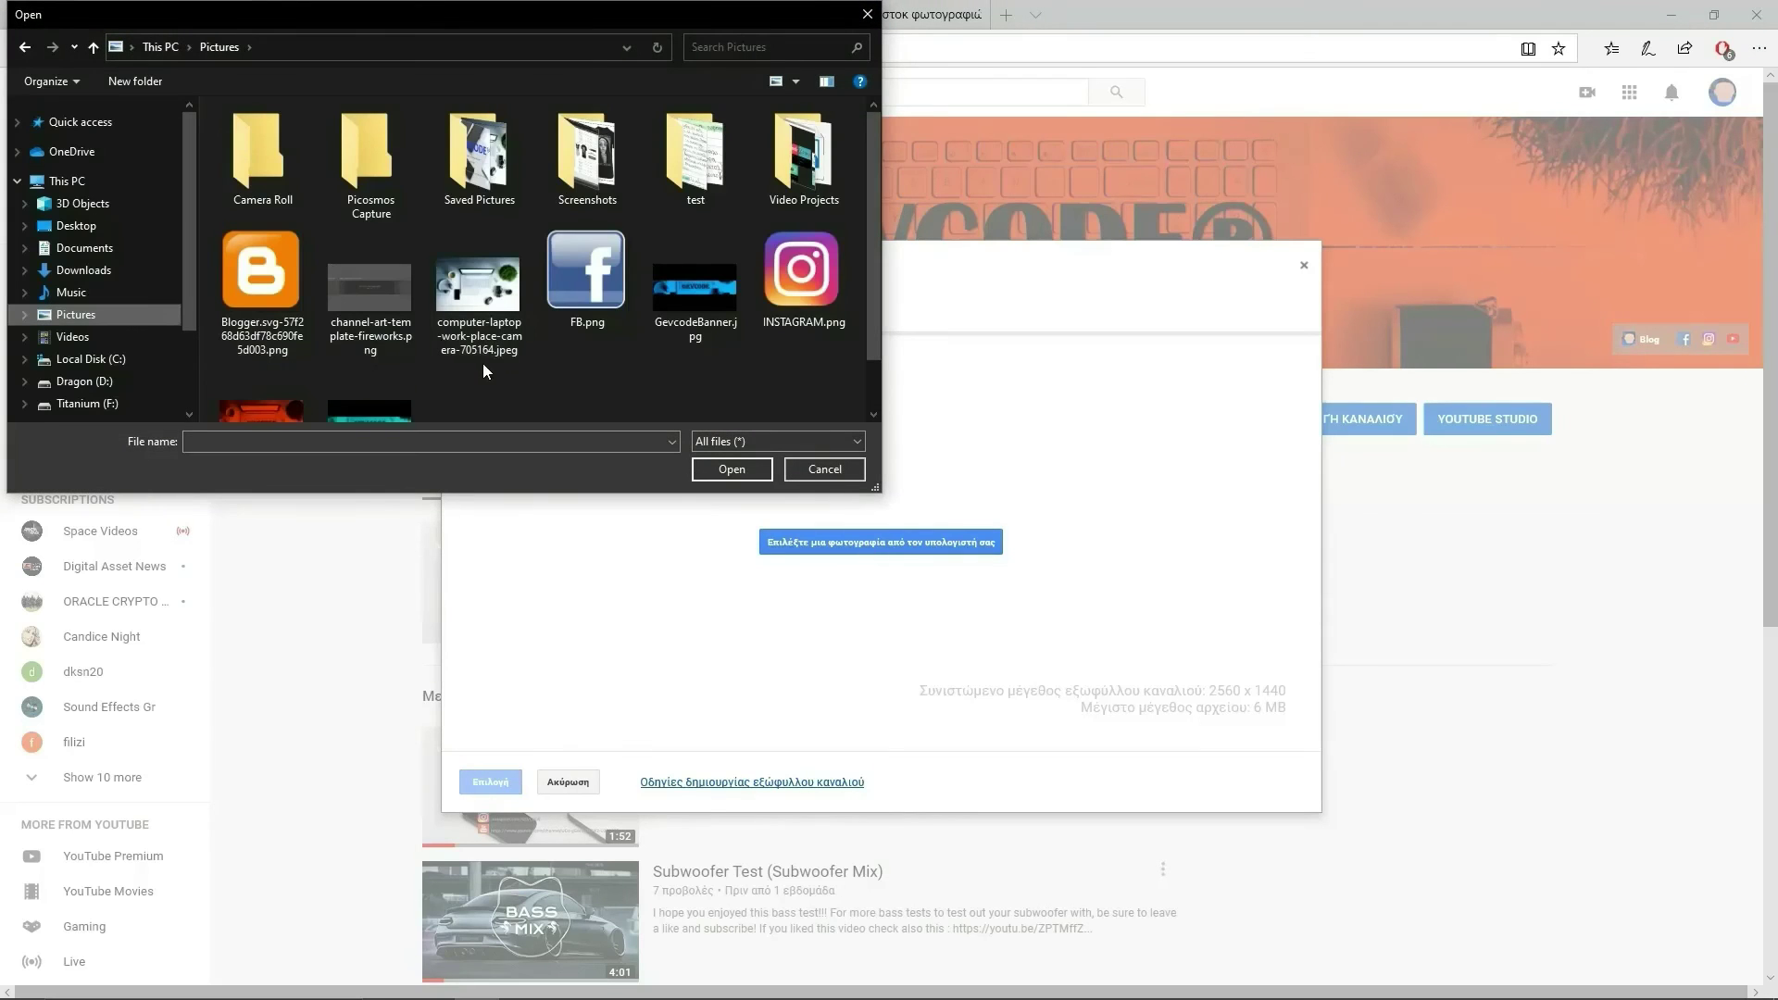
scroll(603, 374, "down", 1)
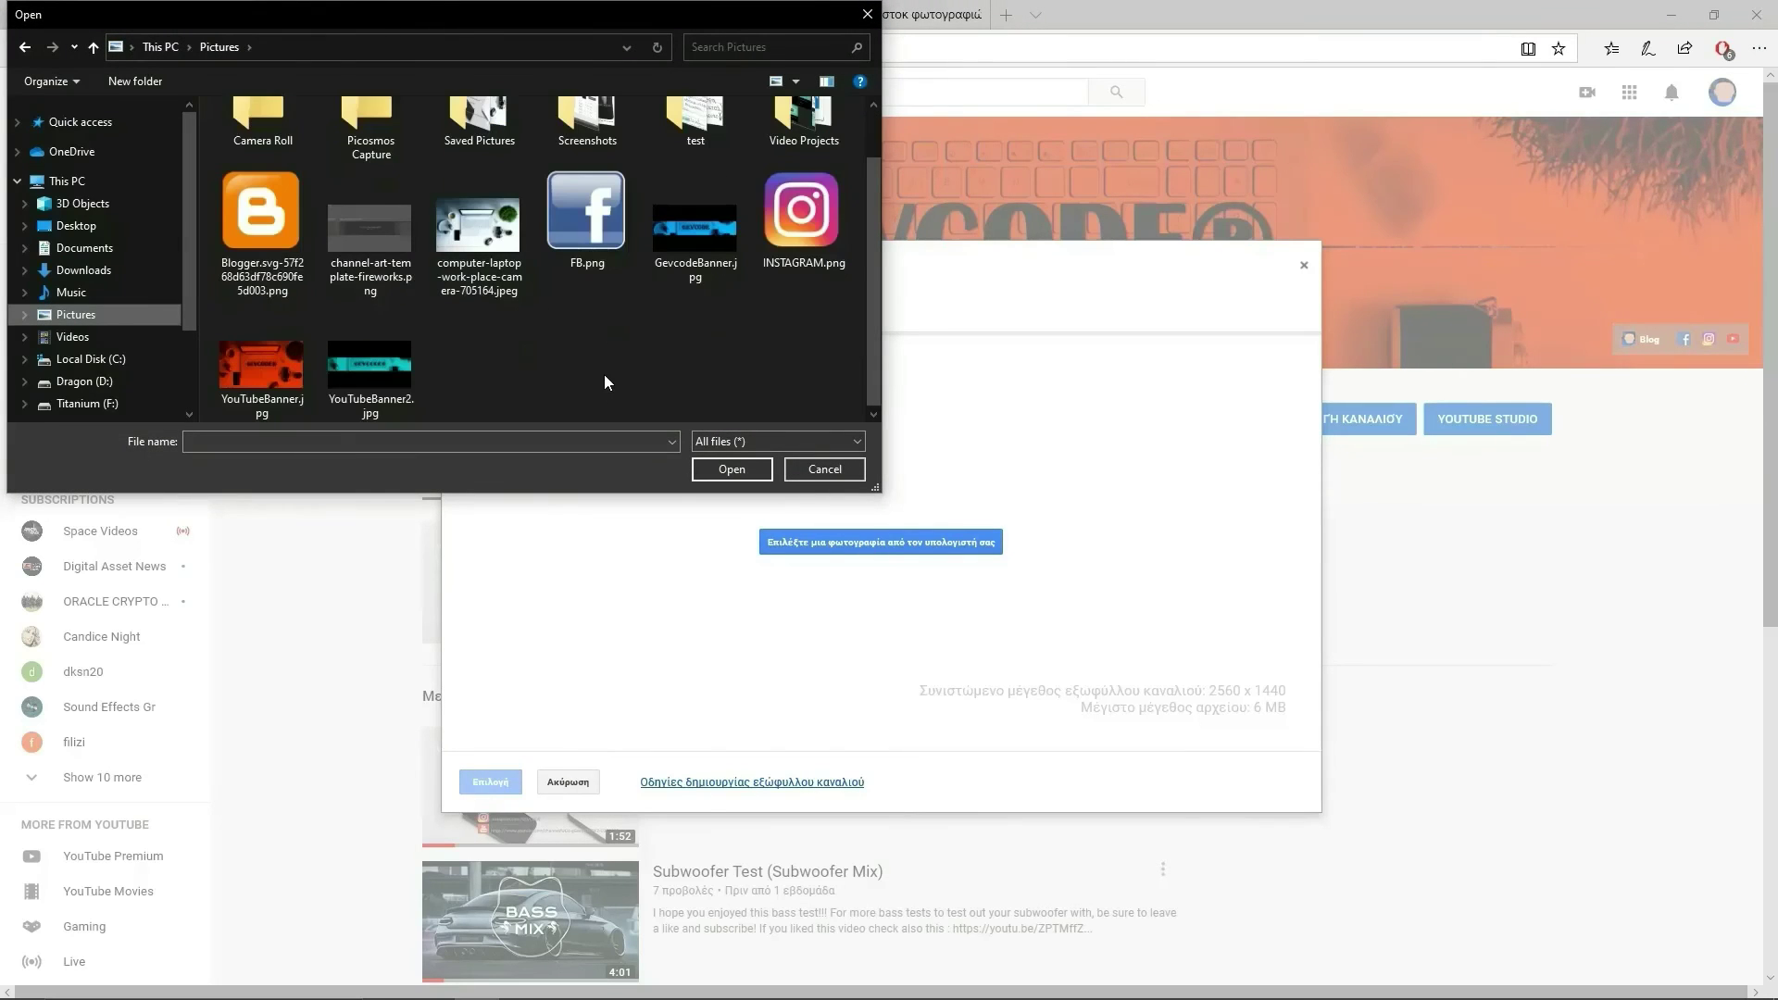
left_click(382, 374)
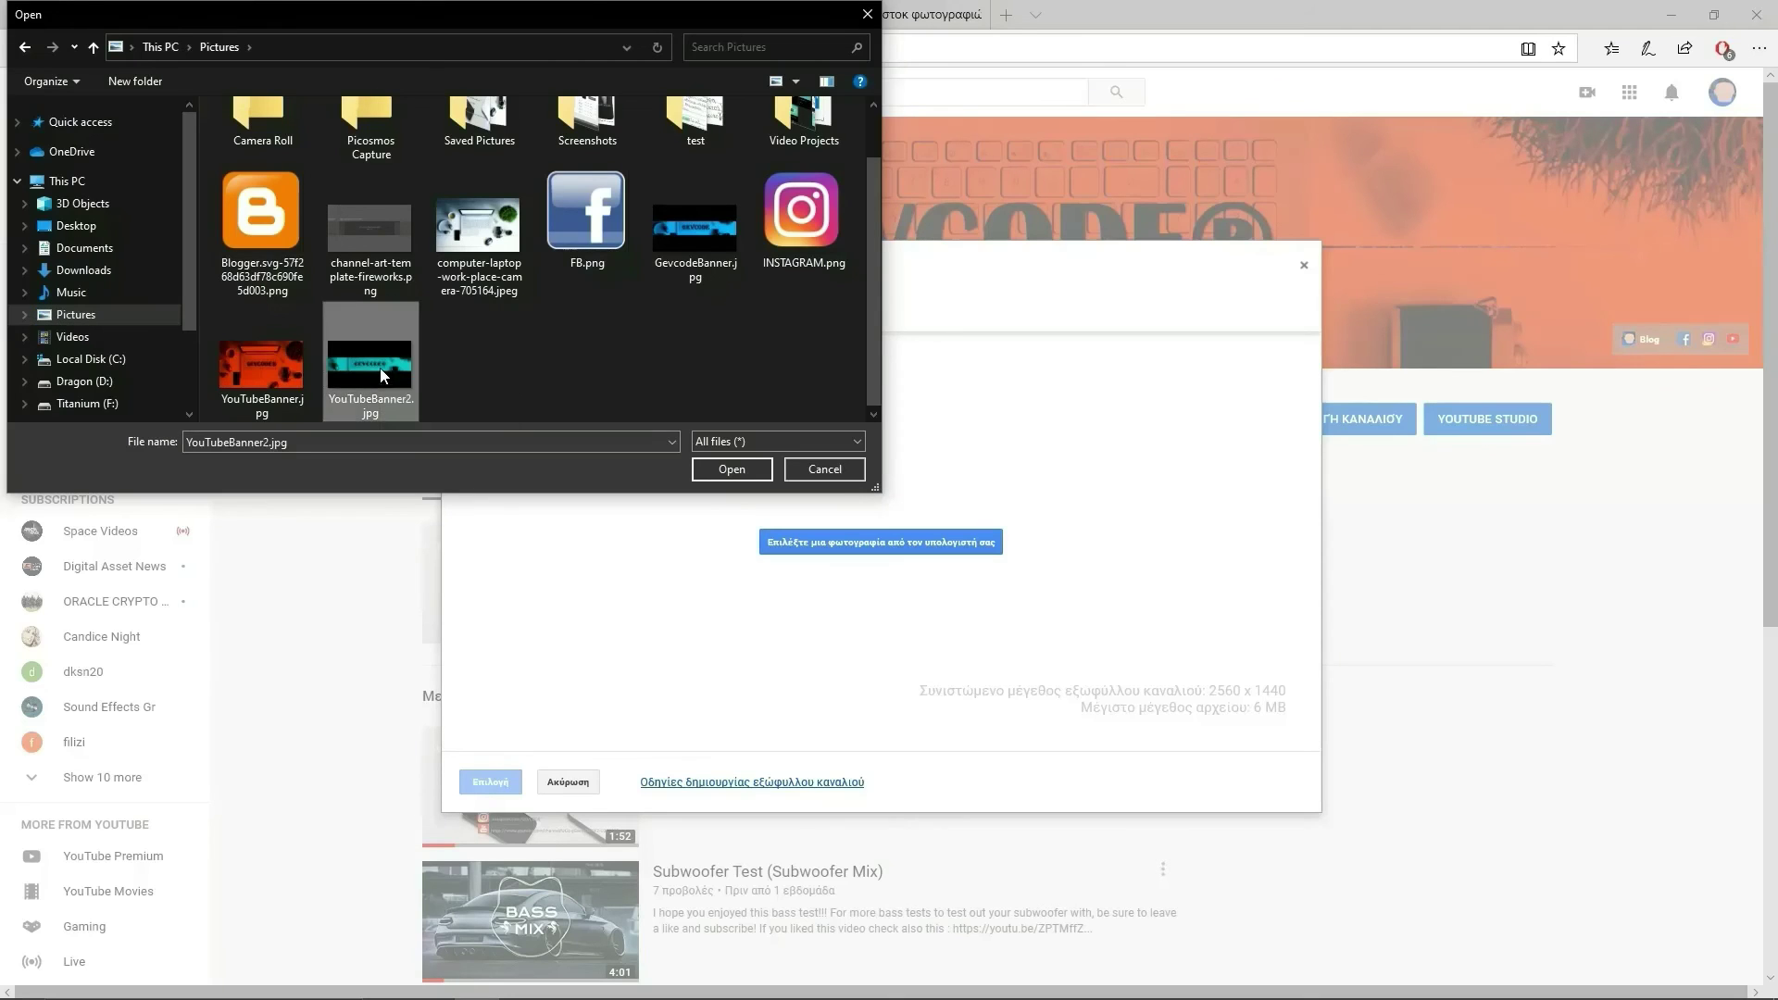
left_click(730, 470)
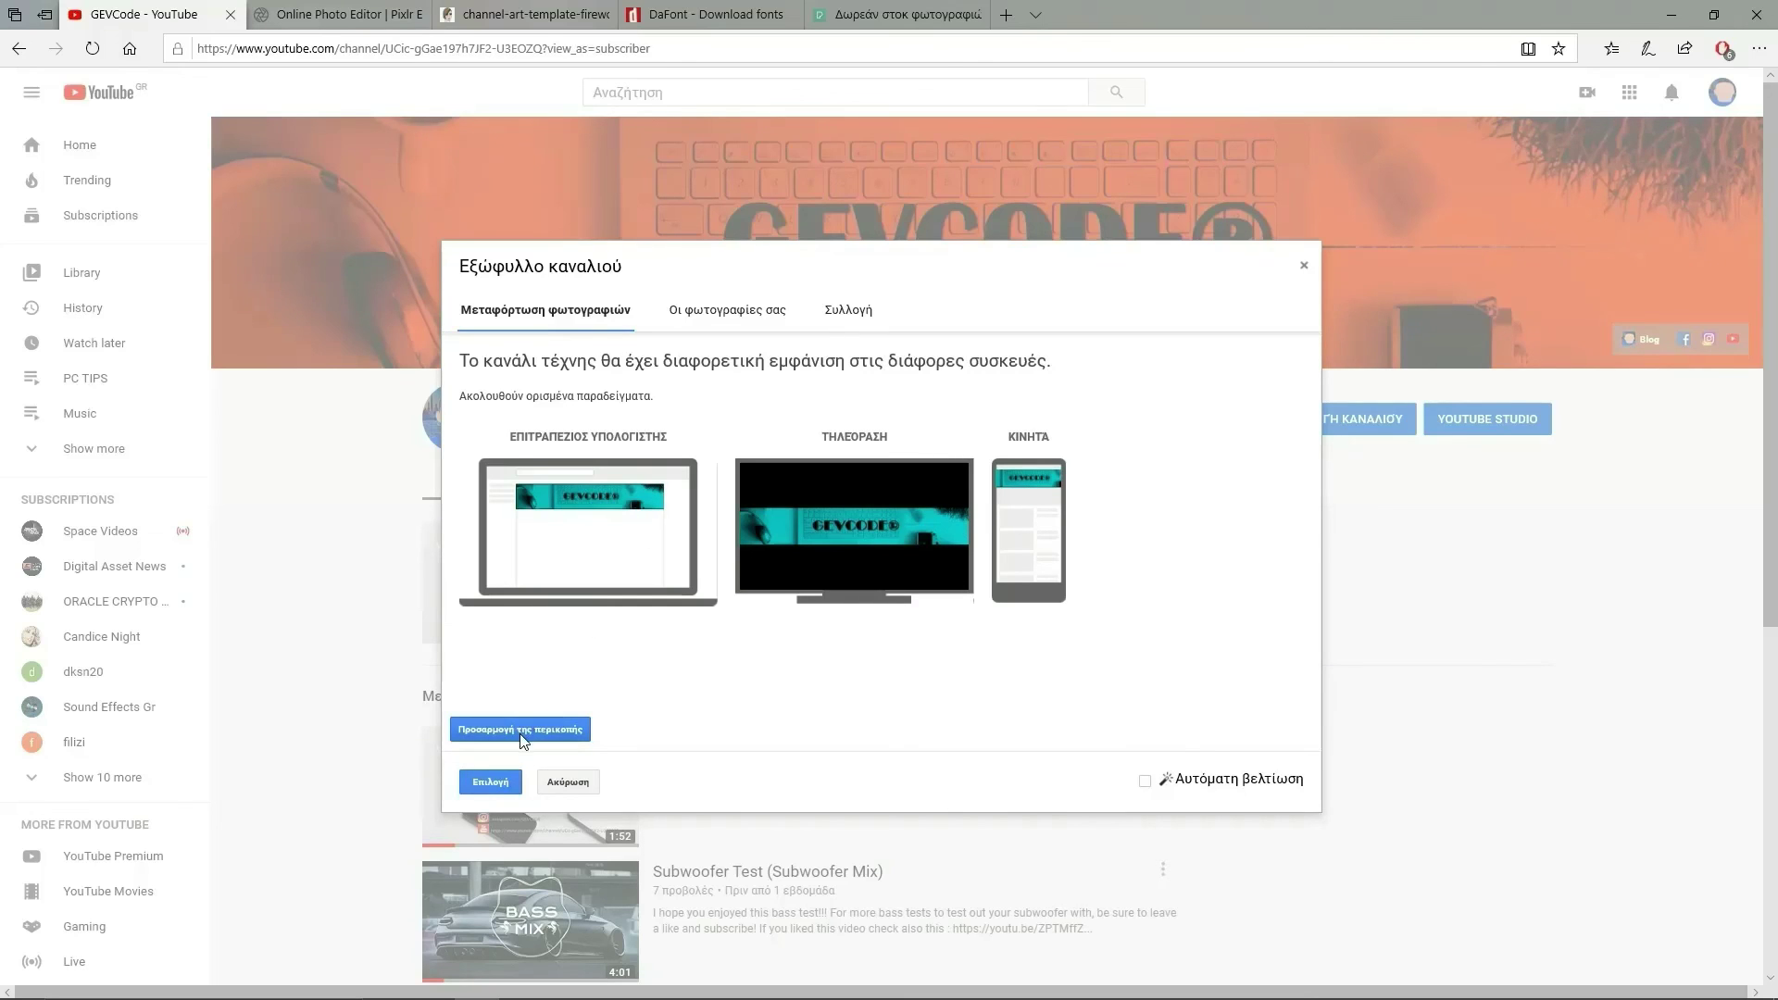
left_click(498, 783)
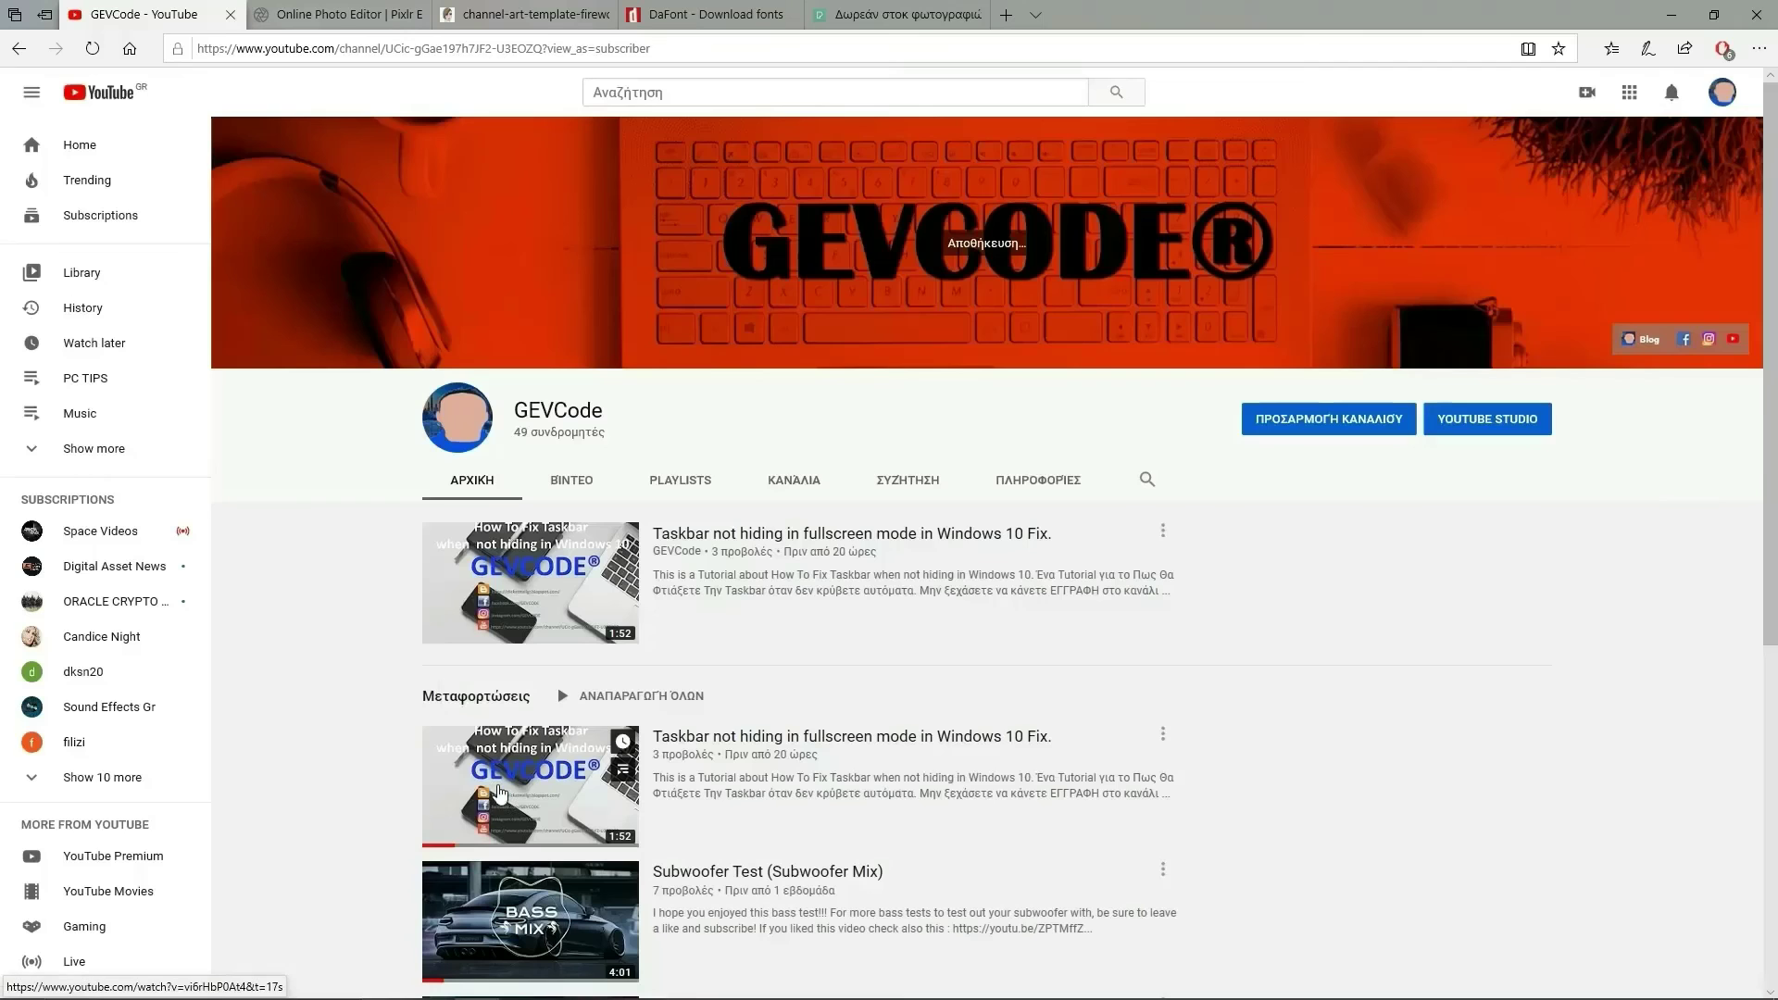